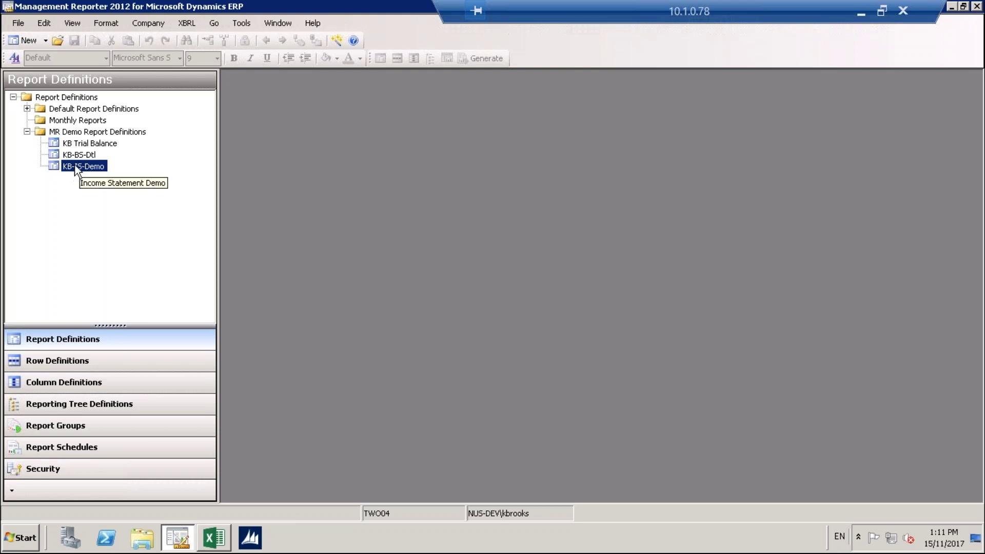
Step: Open the KB-IS-Demo report definition and its row definition, and examine the sales rows' descriptions and links to financial dimensions
{"action": "key", "text": "Return"}
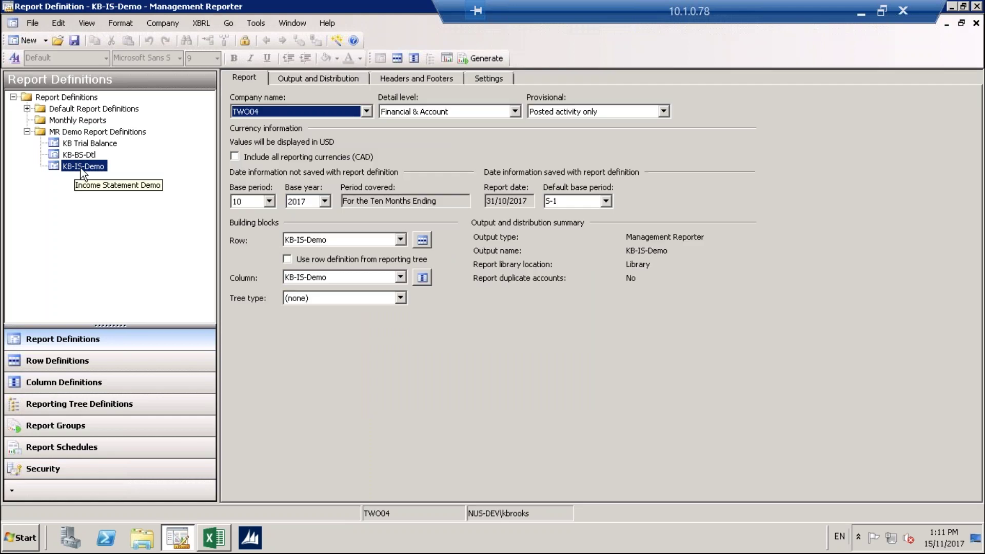
{"action": "left_click", "coordinate": [423, 240]}
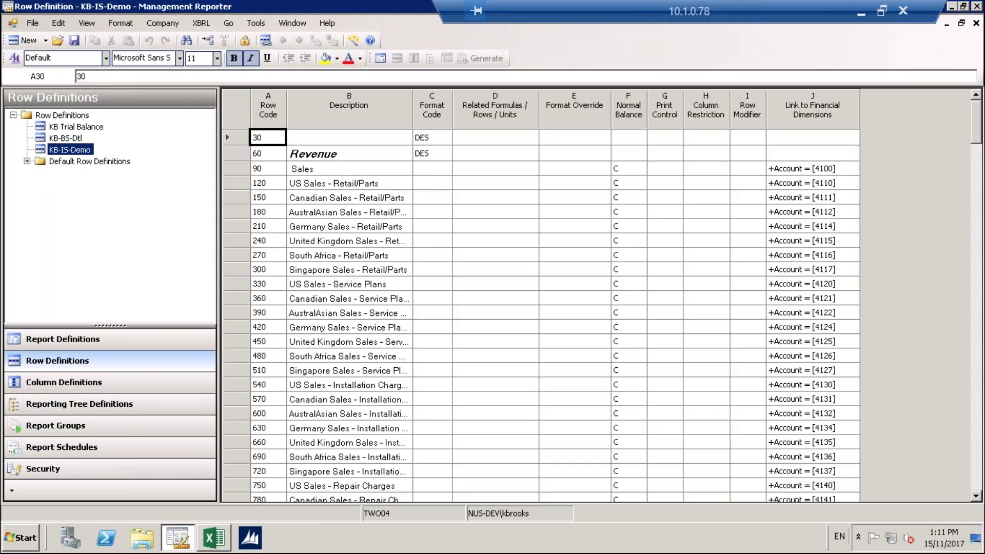
{"action": "left_click", "coordinate": [308, 183]}
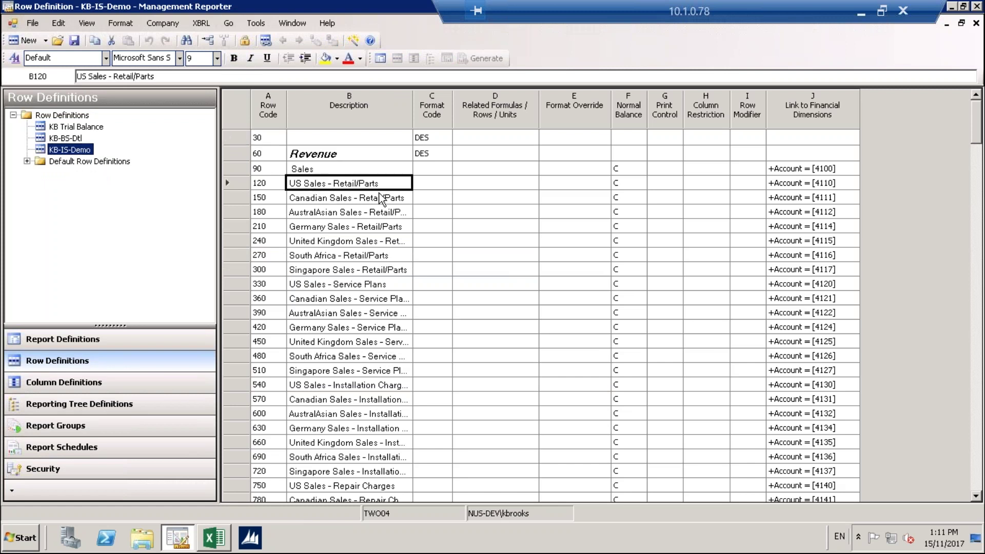
{"action": "left_click", "coordinate": [788, 173]}
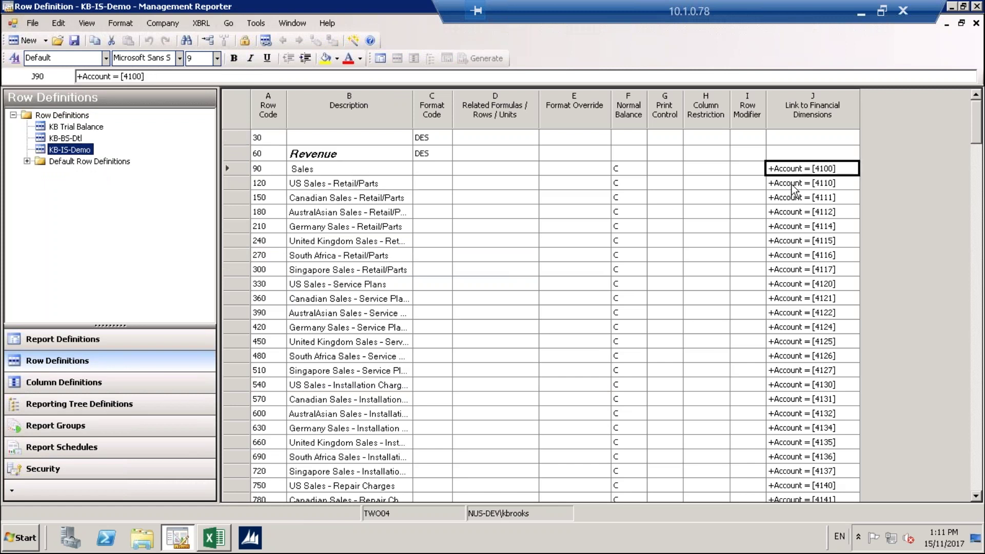
{"action": "key", "text": "Down"}
{"action": "left_click", "coordinate": [791, 198]}
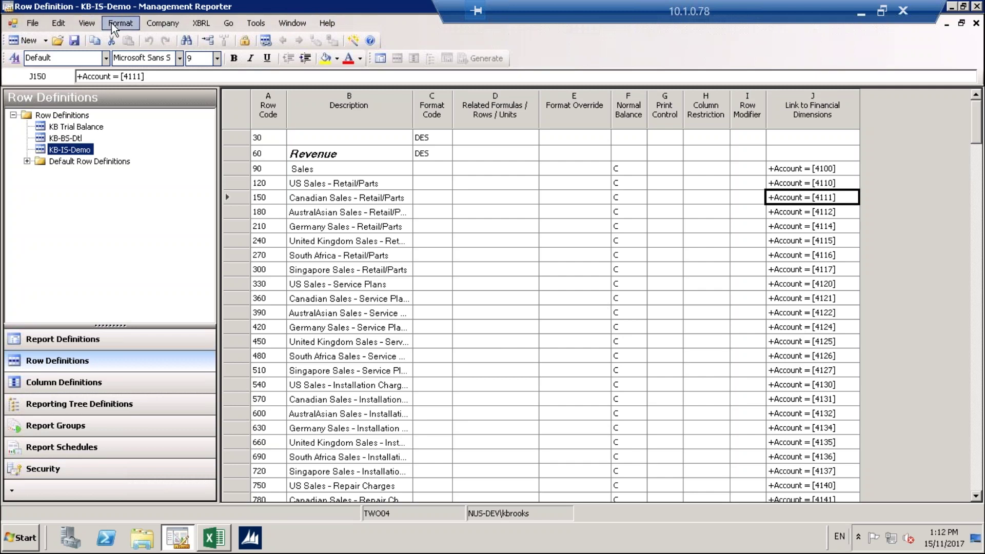
Step: View the Renumber Rows settings for the row definition and close them without renumbering
{"action": "left_click", "coordinate": [58, 24]}
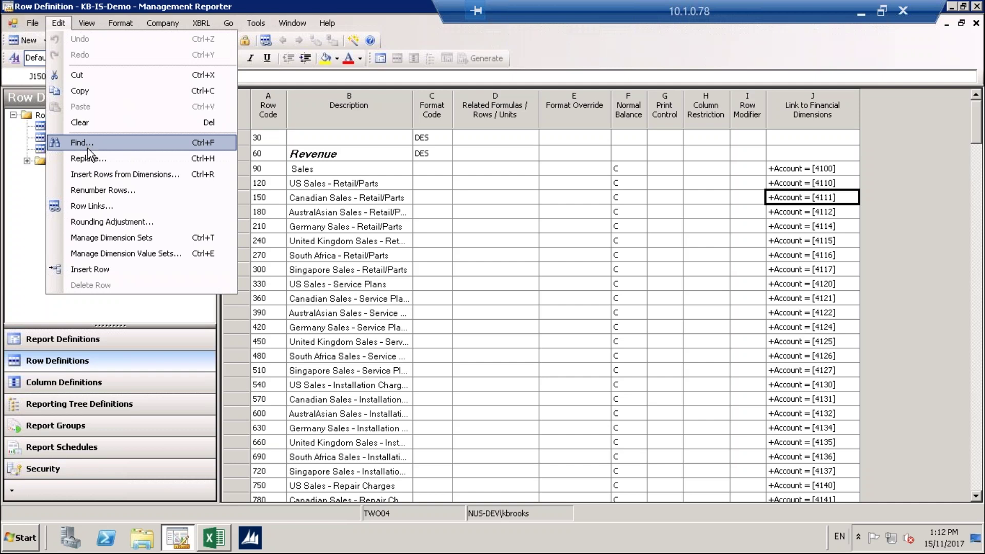
{"action": "left_click", "coordinate": [92, 191]}
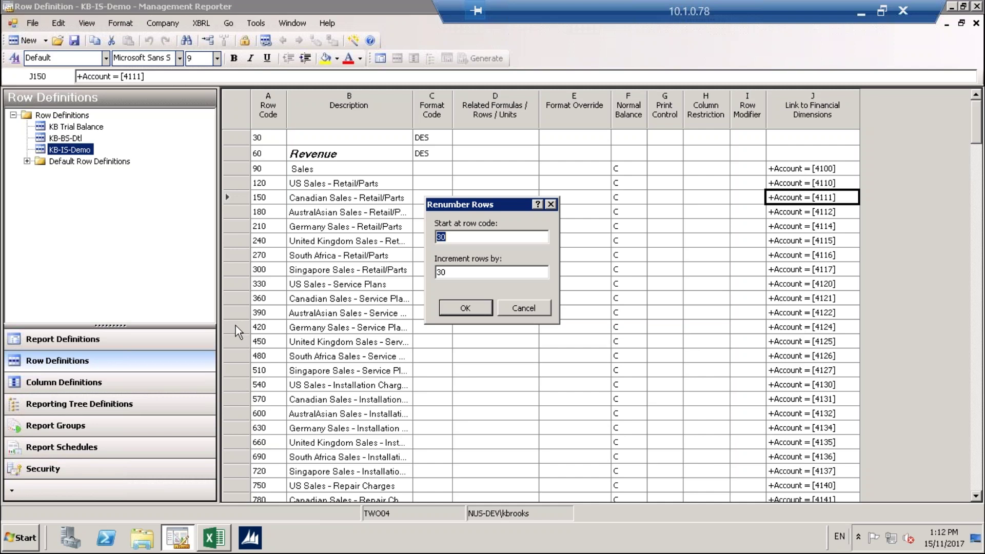
{"action": "left_click", "coordinate": [526, 311]}
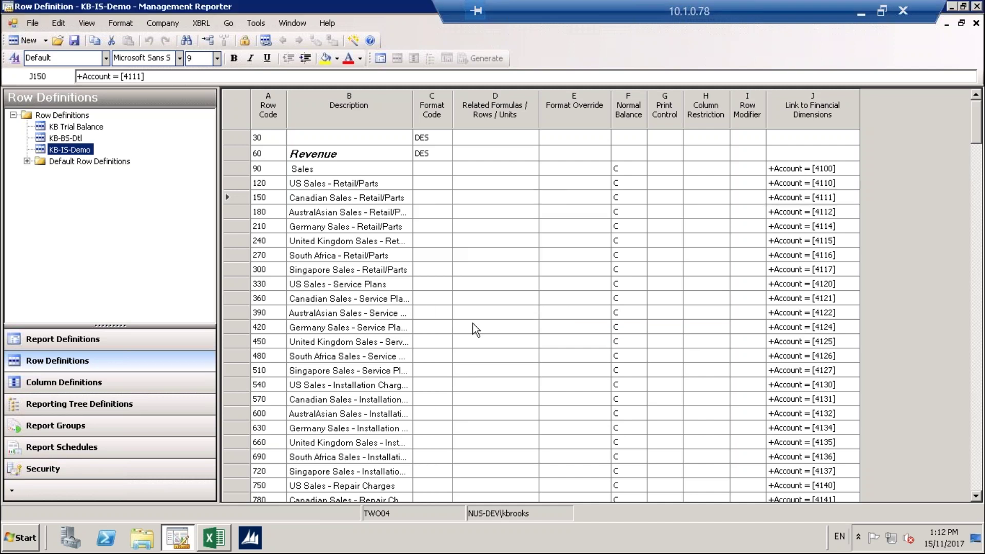
Step: Insert two blank rows above the Canadian Sales - Service Plans row, code 360
{"action": "left_click_drag", "start_coordinate": [234, 297], "coordinate": [233, 316]}
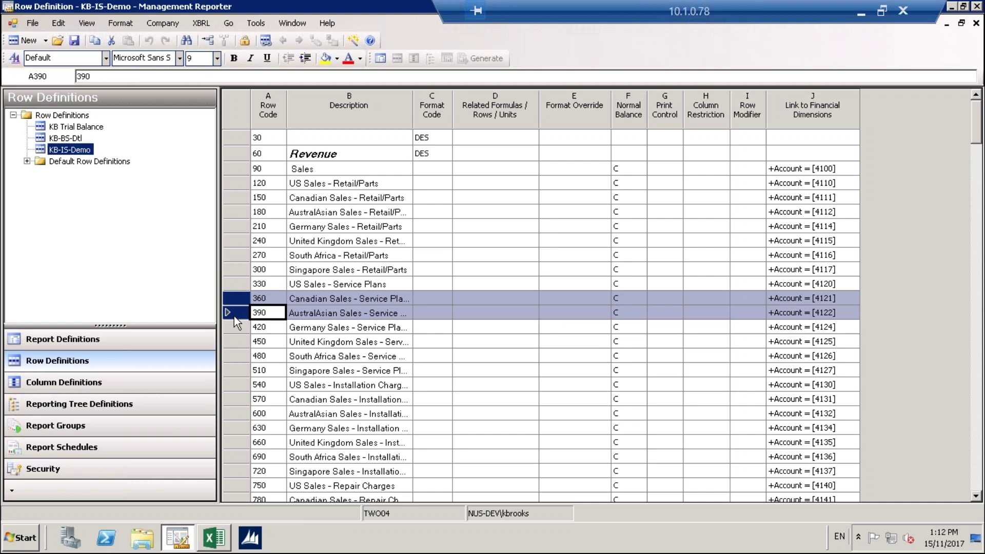
{"action": "right_click", "coordinate": [235, 314]}
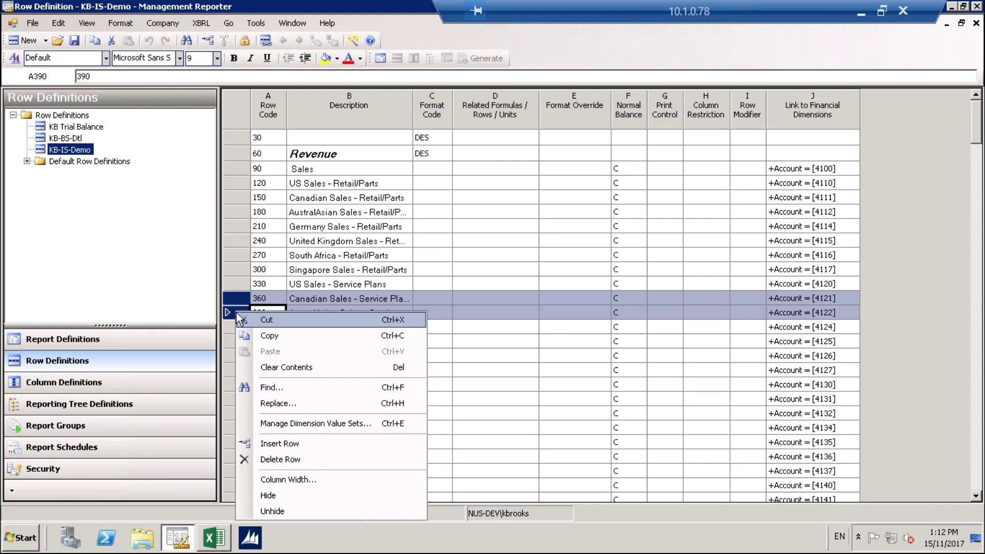
{"action": "left_click", "coordinate": [282, 445]}
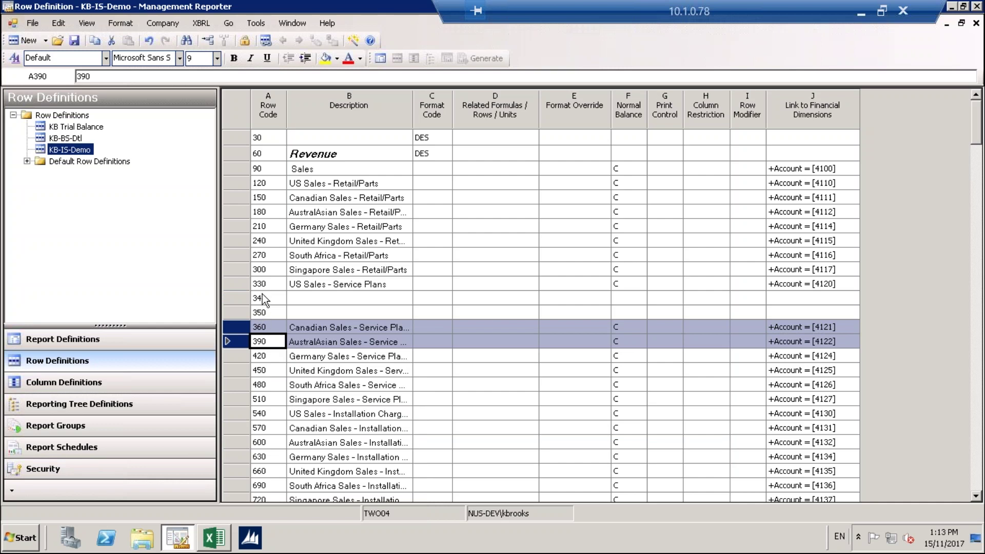
Step: Delete the two blank rows between US Sales - Service Plans and Canadian Sales - Service Plans
{"action": "left_click", "coordinate": [230, 299]}
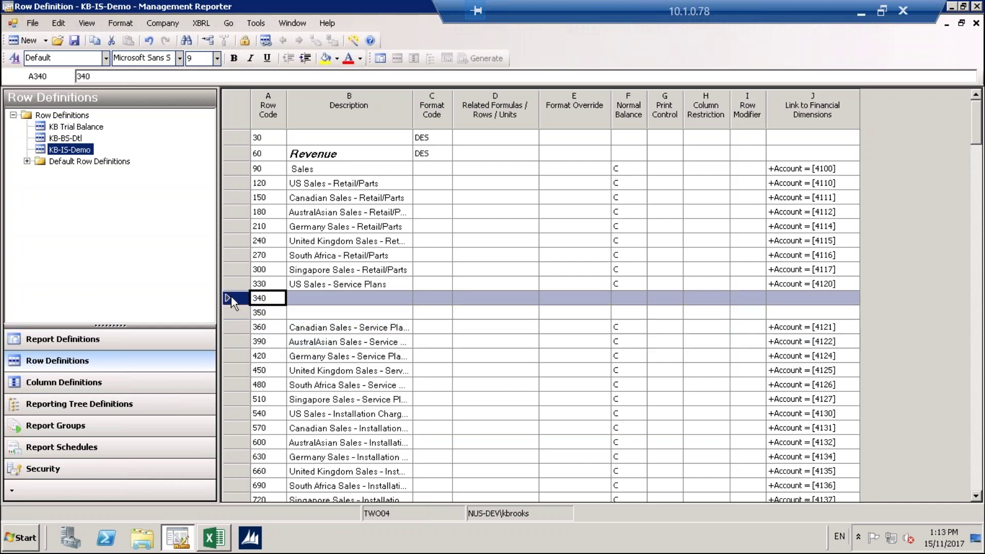
{"action": "left_click", "coordinate": [231, 308], "text": "shift"}
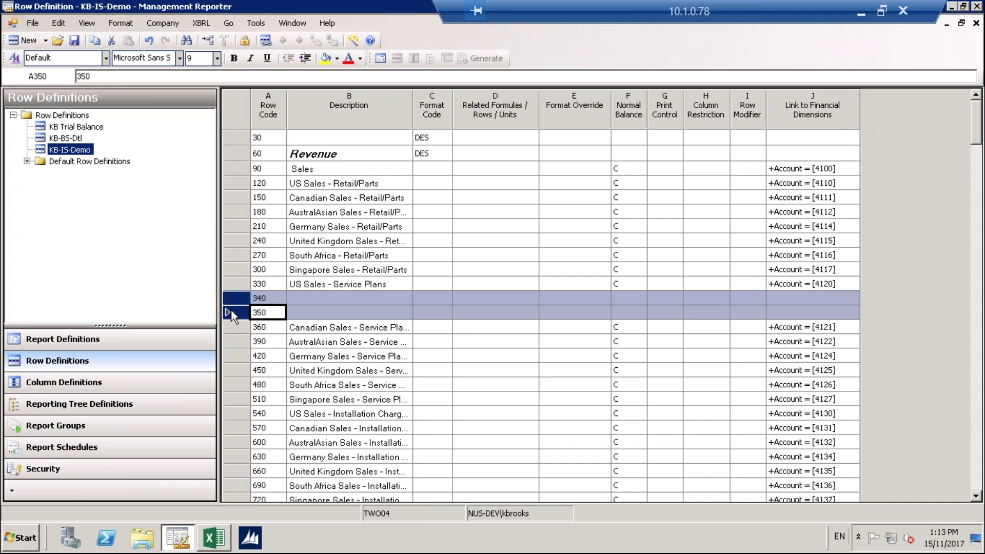
{"action": "right_click", "coordinate": [231, 309]}
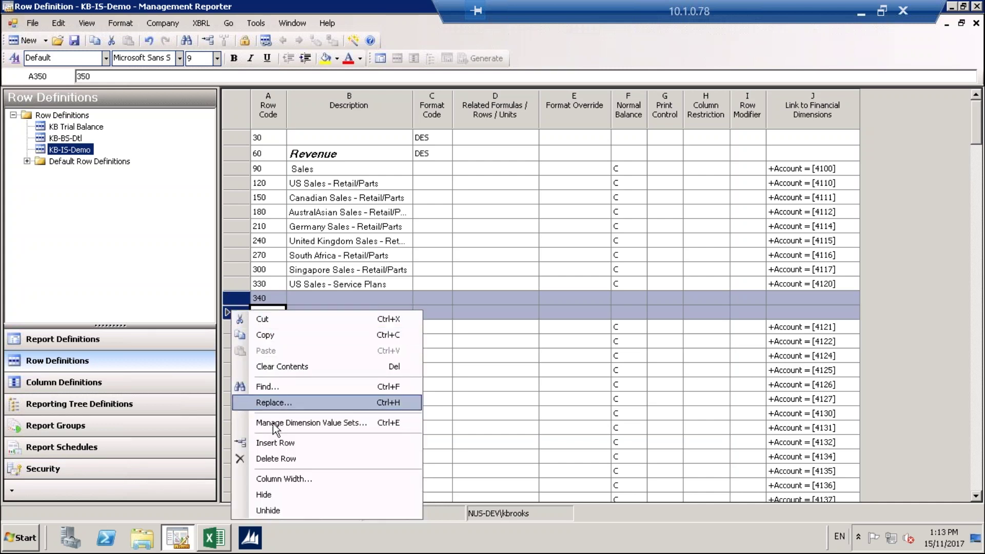
{"action": "left_click", "coordinate": [284, 459]}
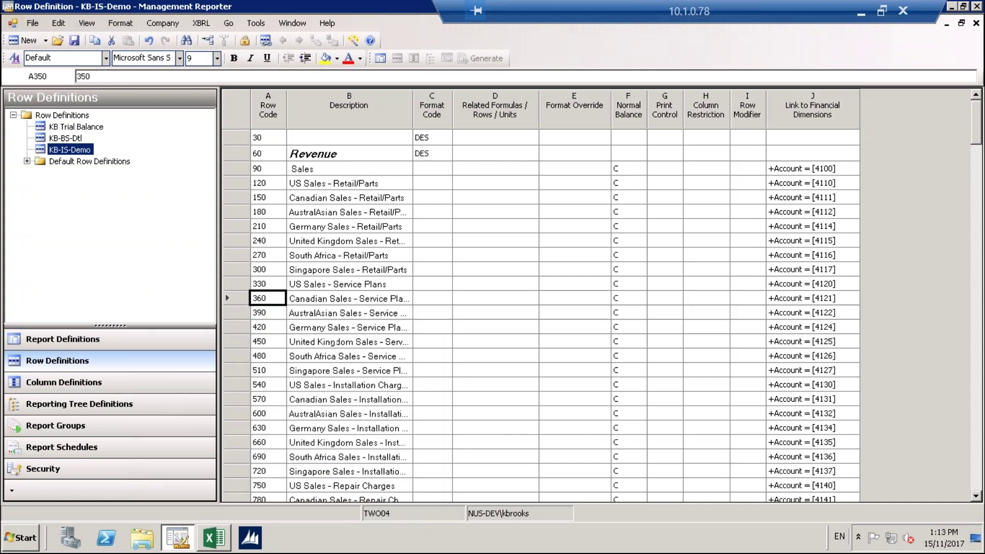
Step: Review the start code and increment options for renumbering rows, and cancel without applying them
{"action": "left_click", "coordinate": [60, 25]}
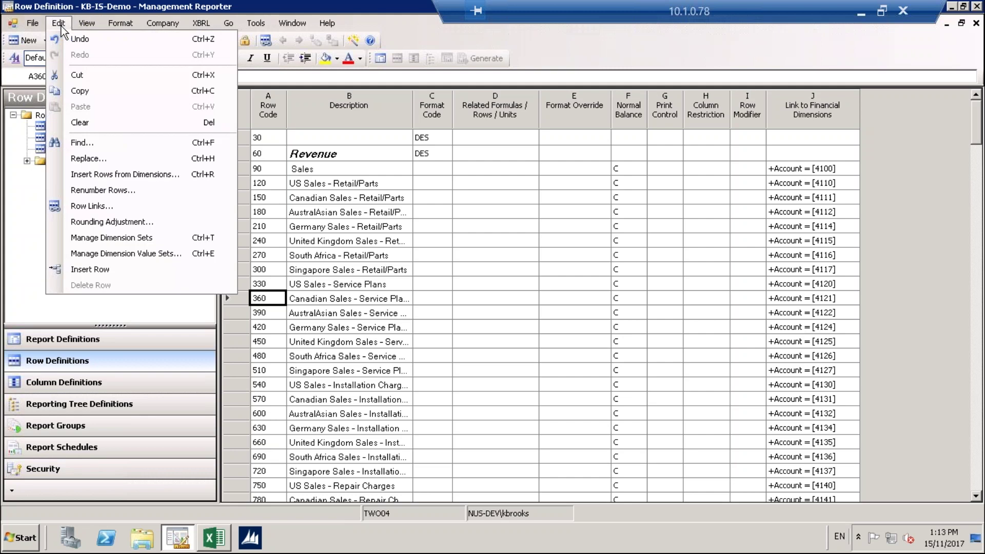
{"action": "left_click", "coordinate": [103, 190]}
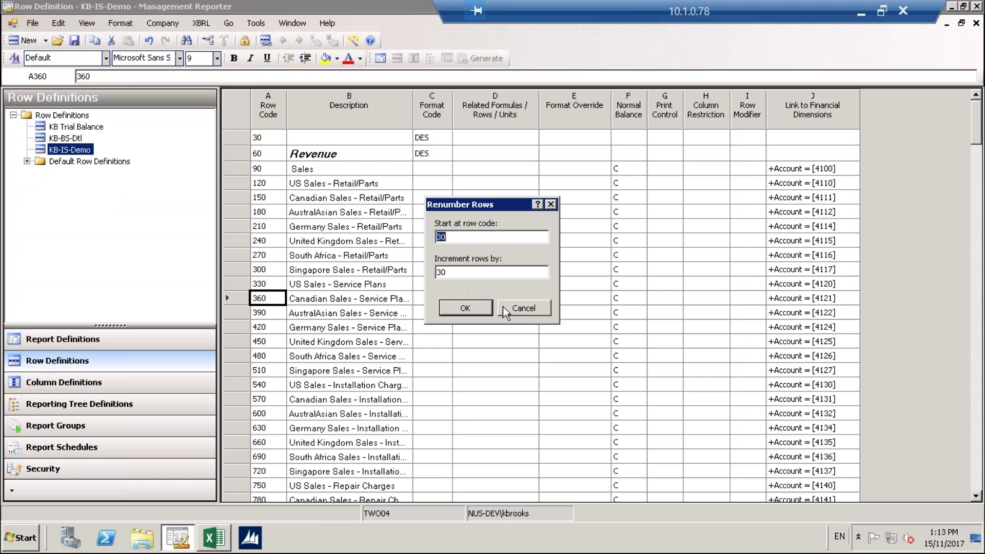
{"action": "left_click", "coordinate": [531, 309]}
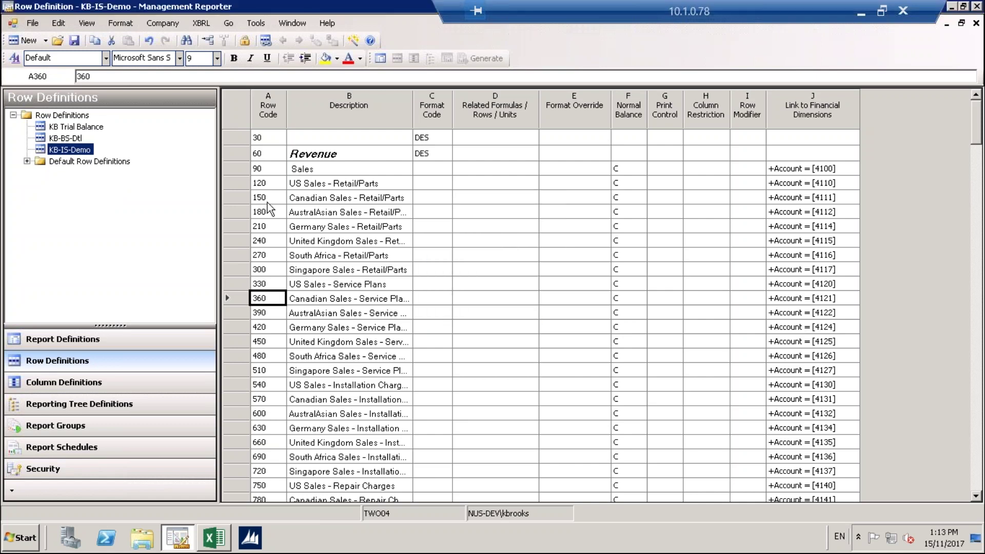
Step: Examine the related formula of the Total Revenue row in the row definition
{"action": "scroll", "coordinate": [434, 342], "scroll_direction": "down", "scroll_amount": 8}
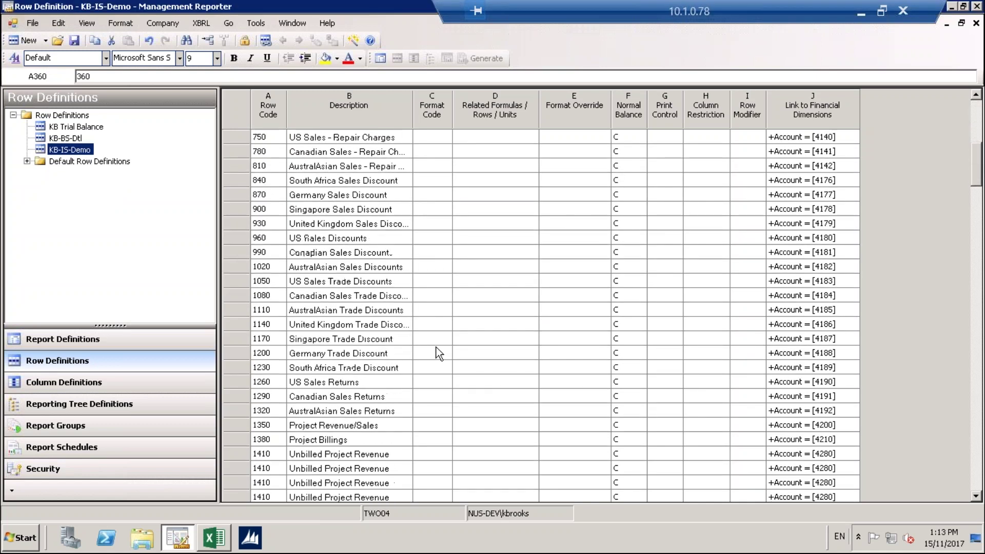
{"action": "scroll", "coordinate": [436, 346], "scroll_direction": "down", "scroll_amount": 4}
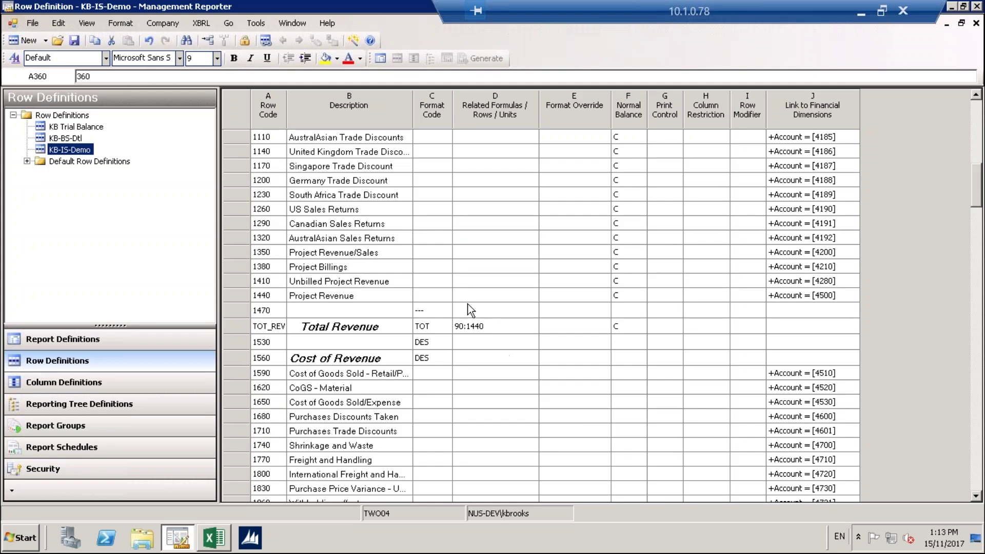
{"action": "left_click_drag", "start_coordinate": [484, 357], "coordinate": [491, 333]}
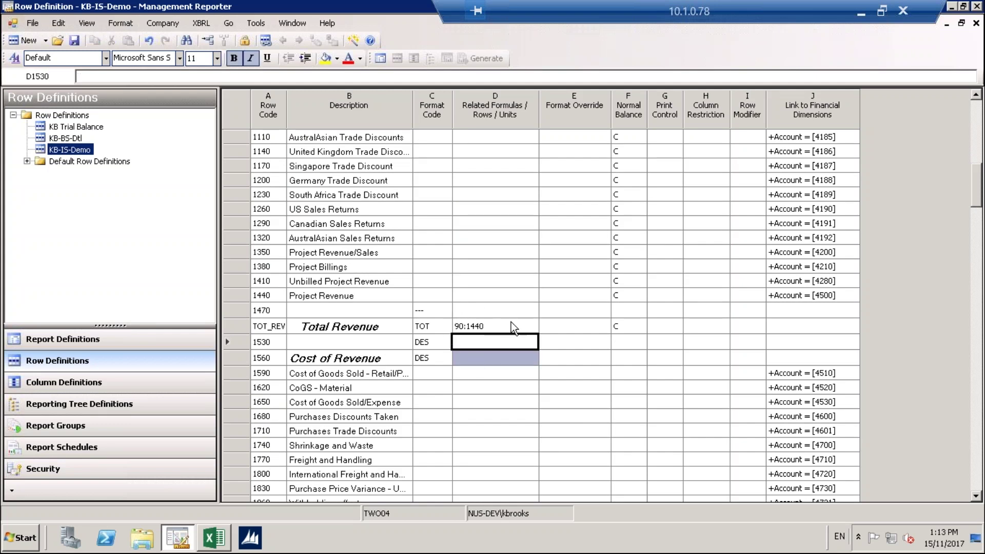
{"action": "left_click", "coordinate": [461, 327]}
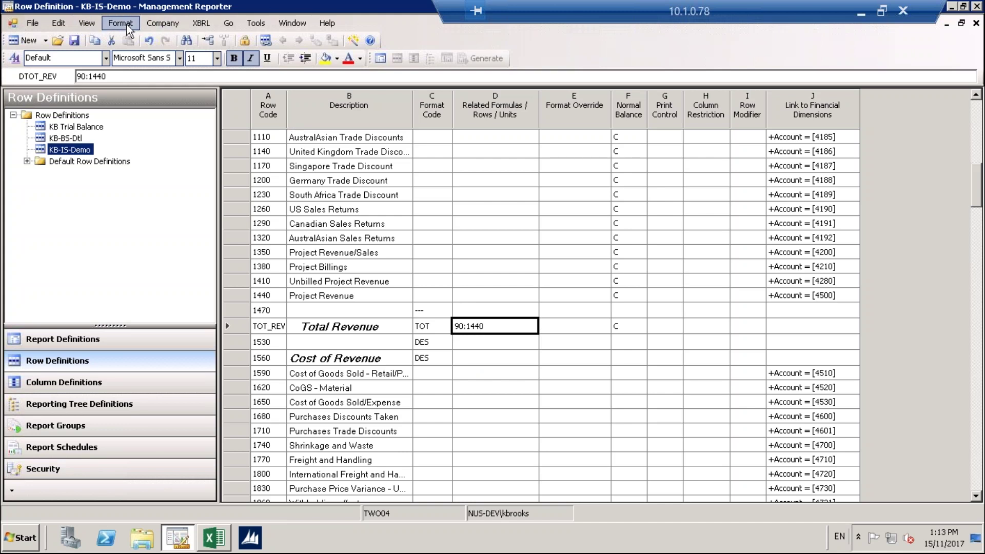
Step: Close the KB-IS-Demo row definition without saving its changes and close the KB-IS-Demo report definition
{"action": "left_click", "coordinate": [255, 24]}
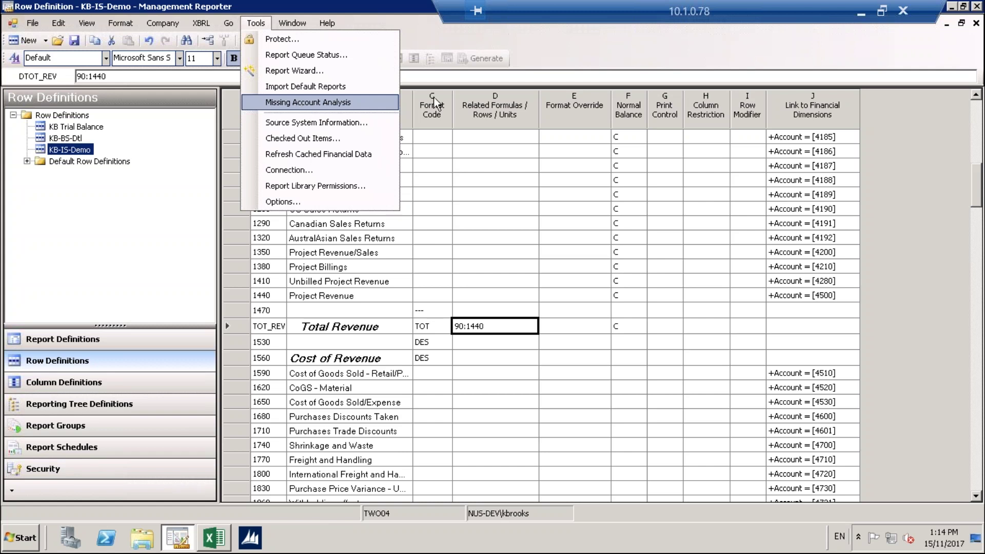
{"action": "left_click", "coordinate": [976, 23]}
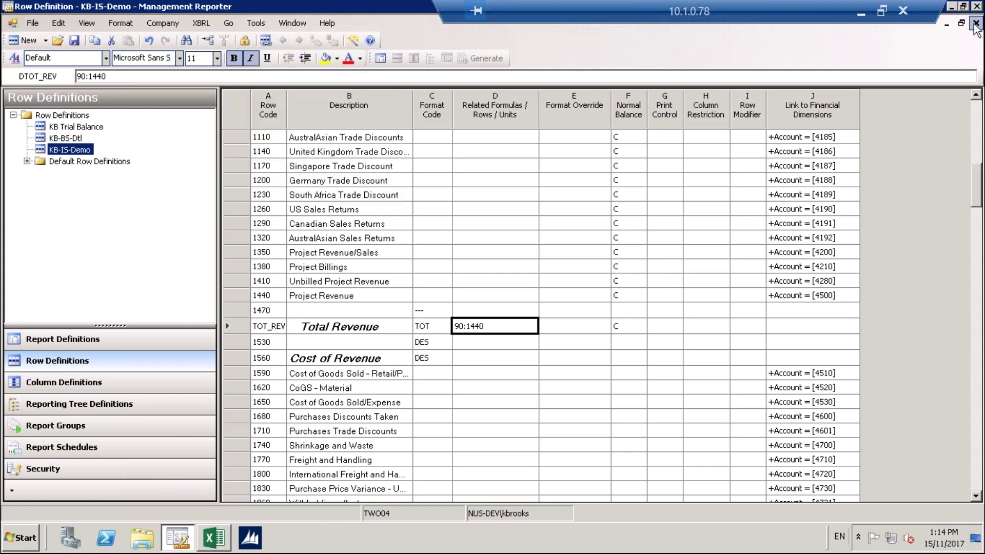
{"action": "left_click", "coordinate": [976, 23]}
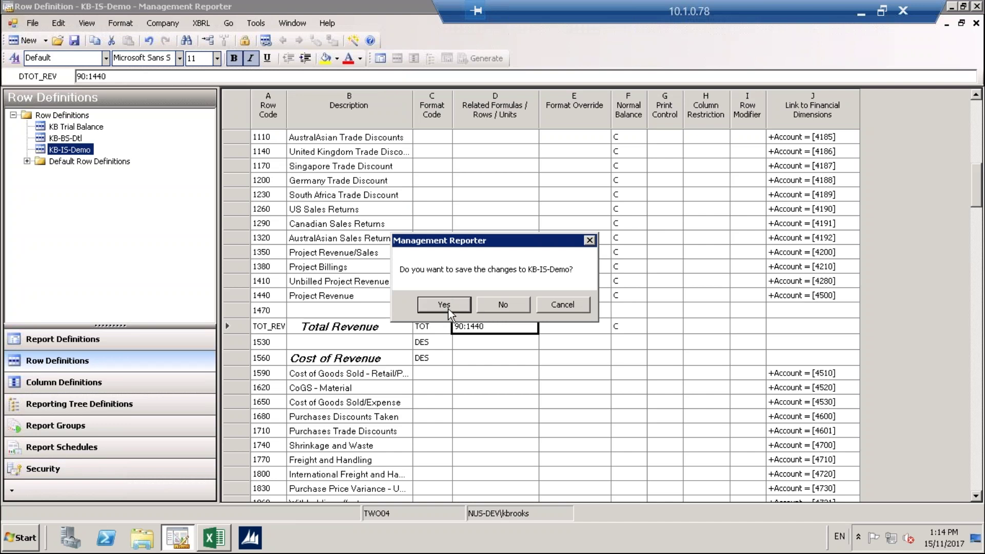
{"action": "left_click", "coordinate": [486, 306]}
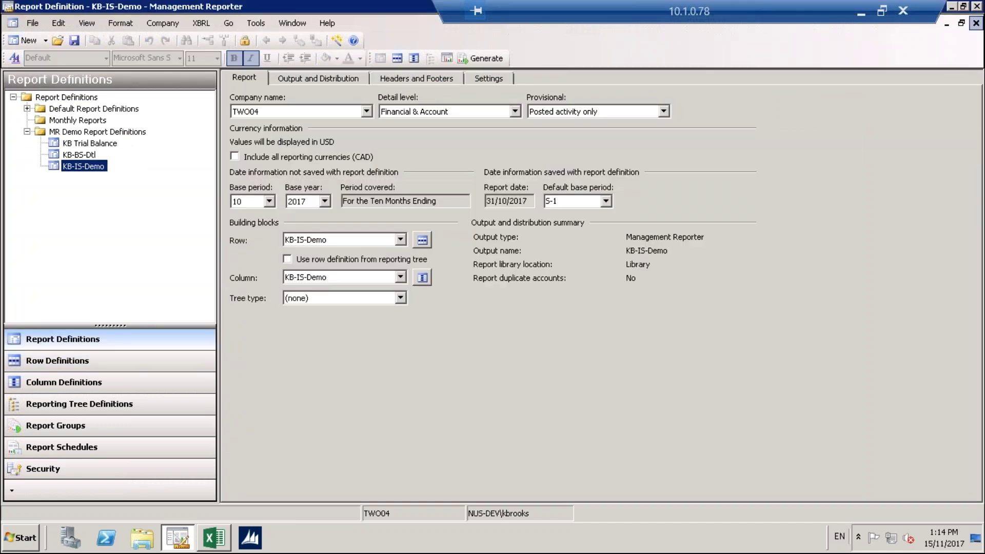
{"action": "left_click", "coordinate": [976, 23]}
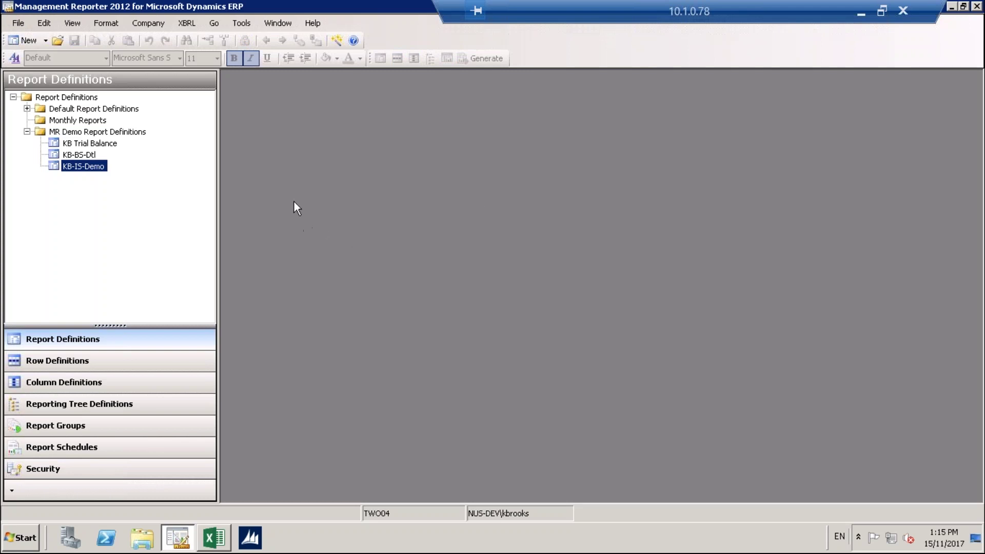
Step: Start the Report Wizard with the Income Statement - Current and YTD template and continue to defining the report sections
{"action": "left_click", "coordinate": [240, 24]}
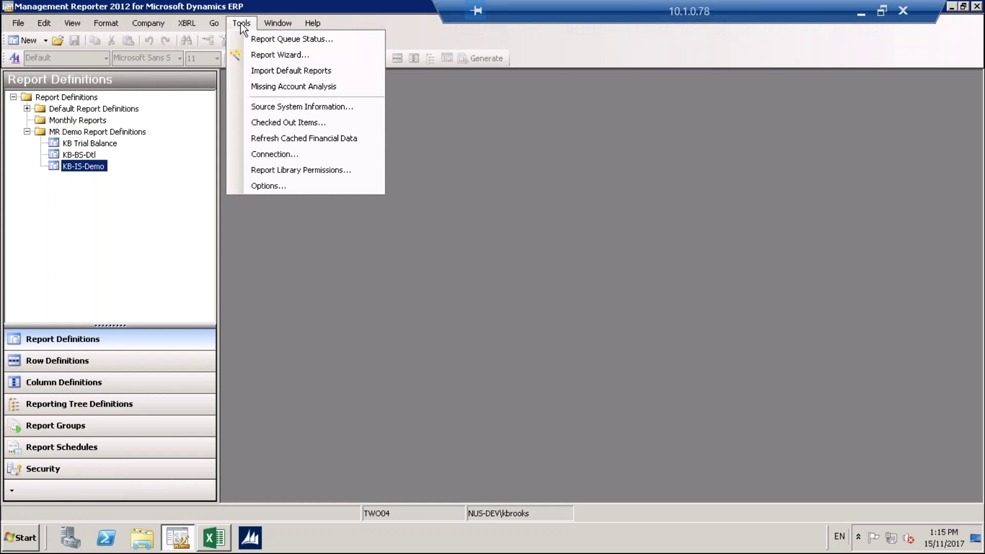
{"action": "left_click", "coordinate": [263, 55]}
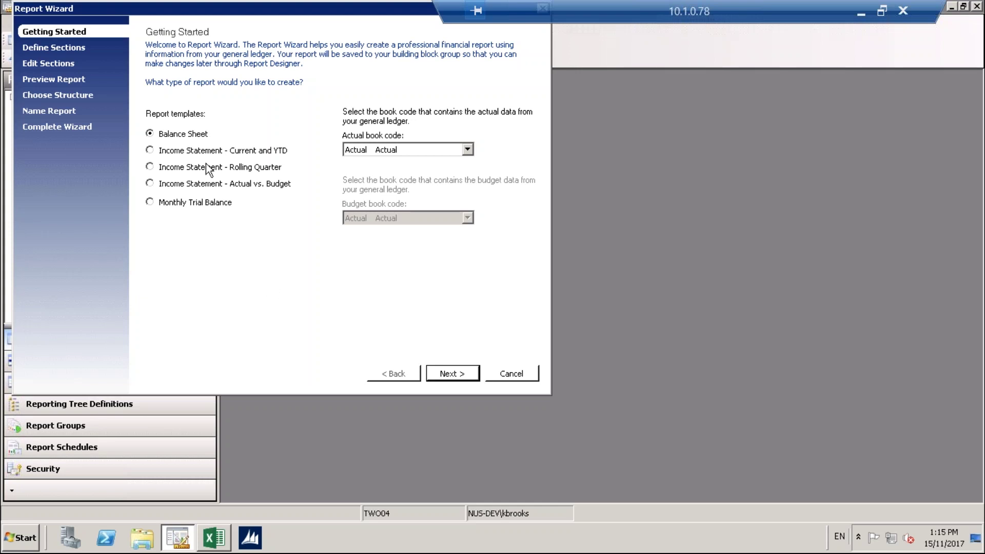
{"action": "left_click", "coordinate": [151, 153]}
{"action": "left_click", "coordinate": [453, 373]}
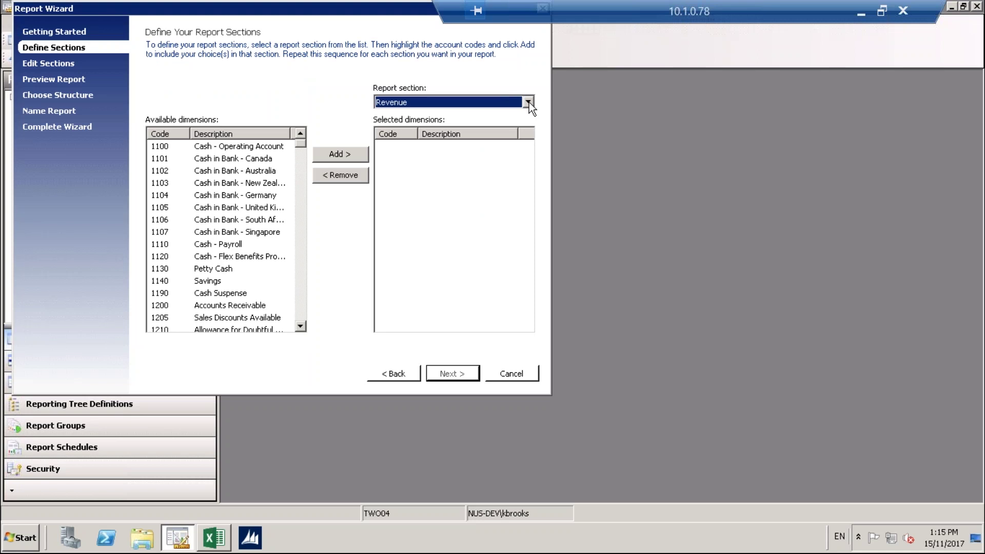
Step: Add account 4100 Sales to the Revenue section of the report
{"action": "left_click", "coordinate": [528, 102]}
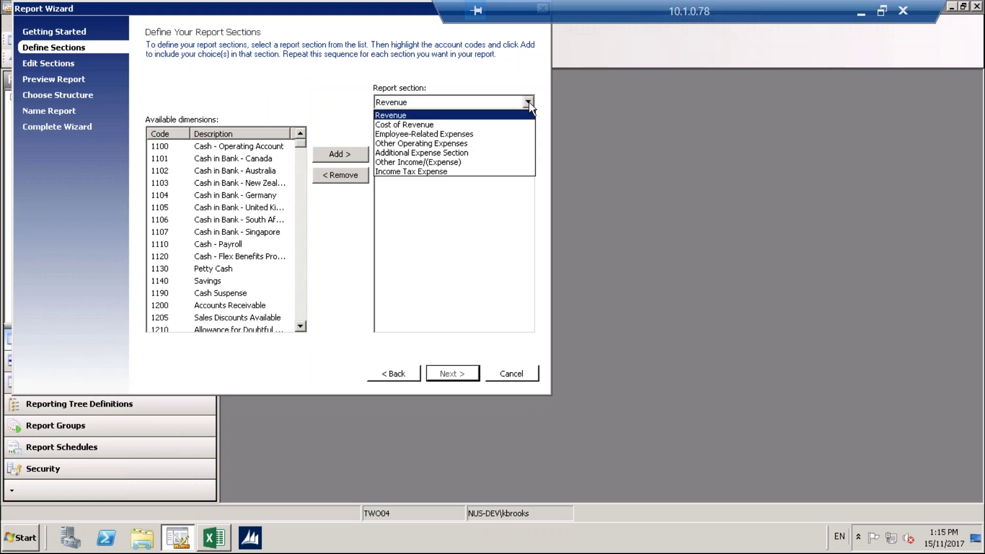
{"action": "left_click", "coordinate": [405, 113]}
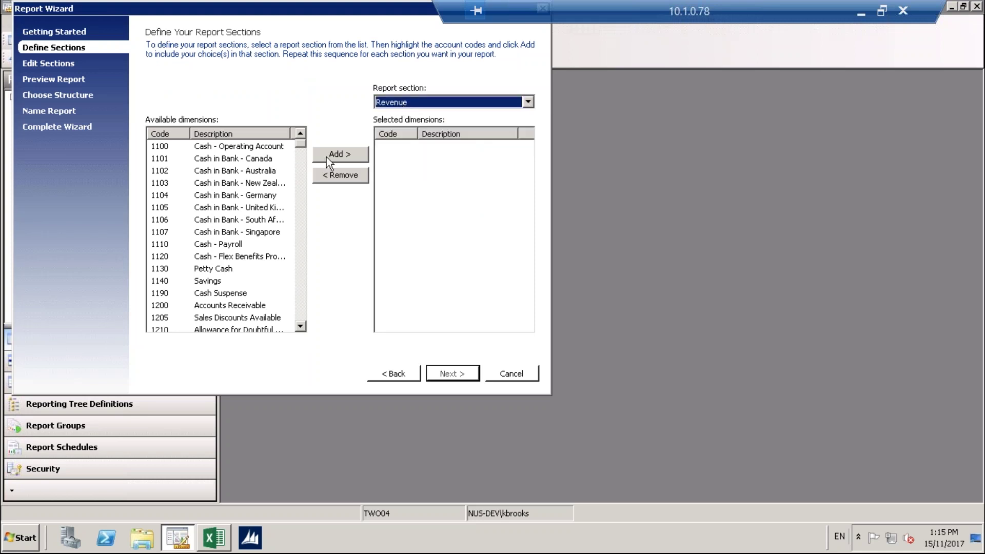
{"action": "left_click", "coordinate": [303, 311]}
{"action": "left_click", "coordinate": [303, 313]}
{"action": "scroll", "coordinate": [301, 315], "scroll_direction": "down", "scroll_amount": 10}
{"action": "scroll", "coordinate": [301, 315], "scroll_direction": "down", "scroll_amount": 8}
{"action": "scroll", "coordinate": [300, 316], "scroll_direction": "down", "scroll_amount": 10}
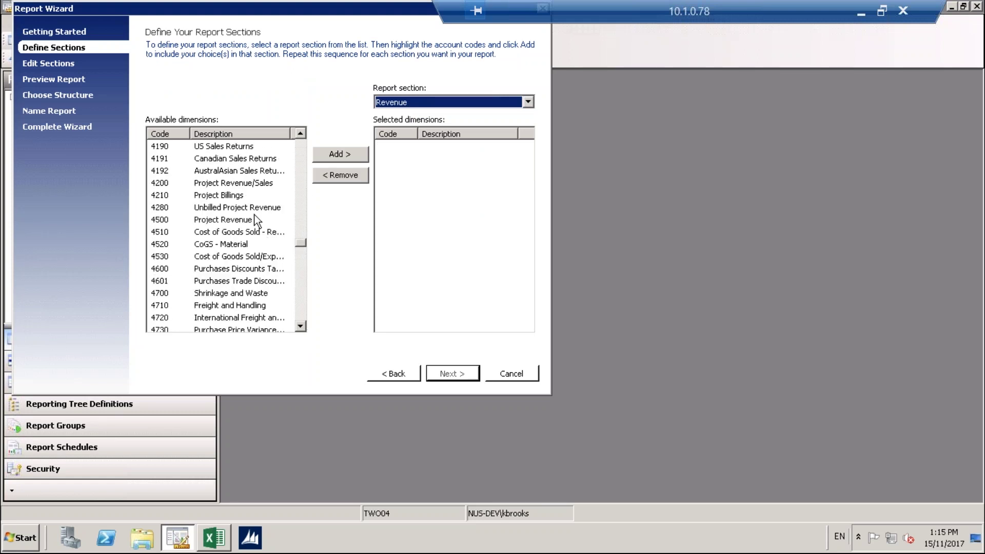
{"action": "left_click", "coordinate": [302, 134]}
{"action": "left_click", "coordinate": [302, 134]}
{"action": "left_click", "coordinate": [303, 134]}
{"action": "left_click", "coordinate": [303, 134]}
{"action": "left_click", "coordinate": [302, 134]}
{"action": "left_click", "coordinate": [303, 134]}
{"action": "left_click", "coordinate": [302, 134]}
{"action": "left_click", "coordinate": [303, 134]}
{"action": "left_click", "coordinate": [303, 134]}
{"action": "left_click", "coordinate": [303, 134]}
{"action": "left_click", "coordinate": [303, 134]}
{"action": "left_click", "coordinate": [302, 134]}
{"action": "left_click", "coordinate": [302, 134]}
{"action": "left_click", "coordinate": [303, 134]}
{"action": "left_click", "coordinate": [303, 133]}
{"action": "left_click", "coordinate": [303, 134]}
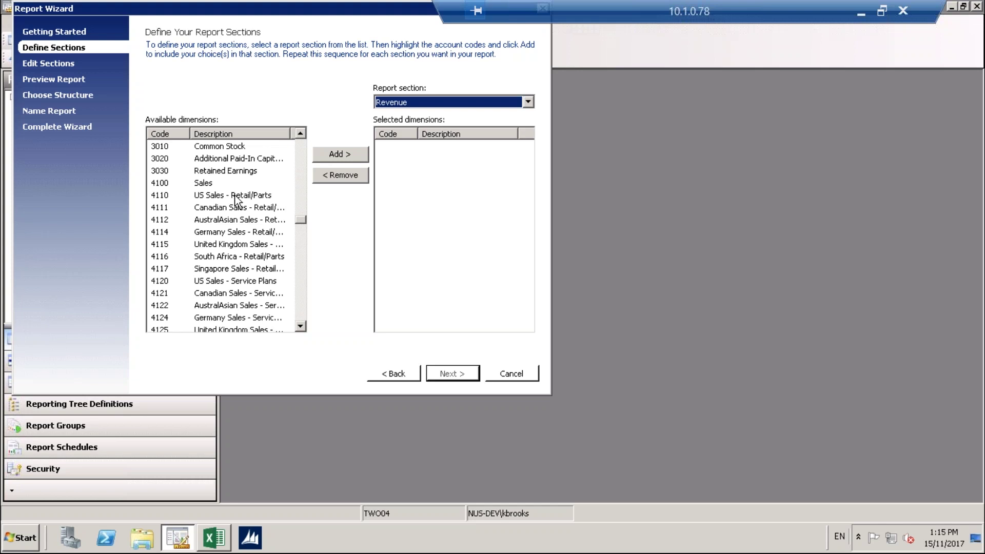
{"action": "left_click", "coordinate": [166, 184]}
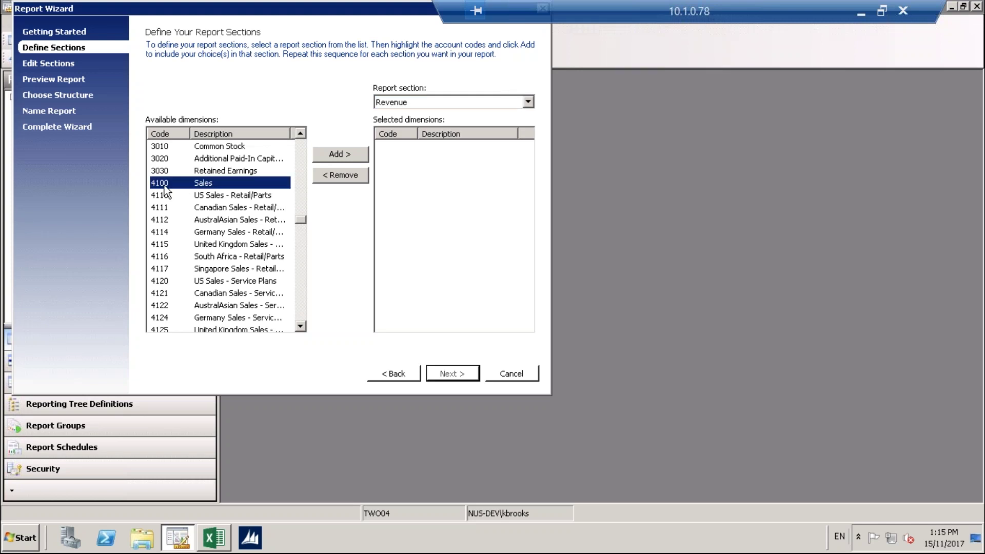
{"action": "left_click", "coordinate": [359, 154]}
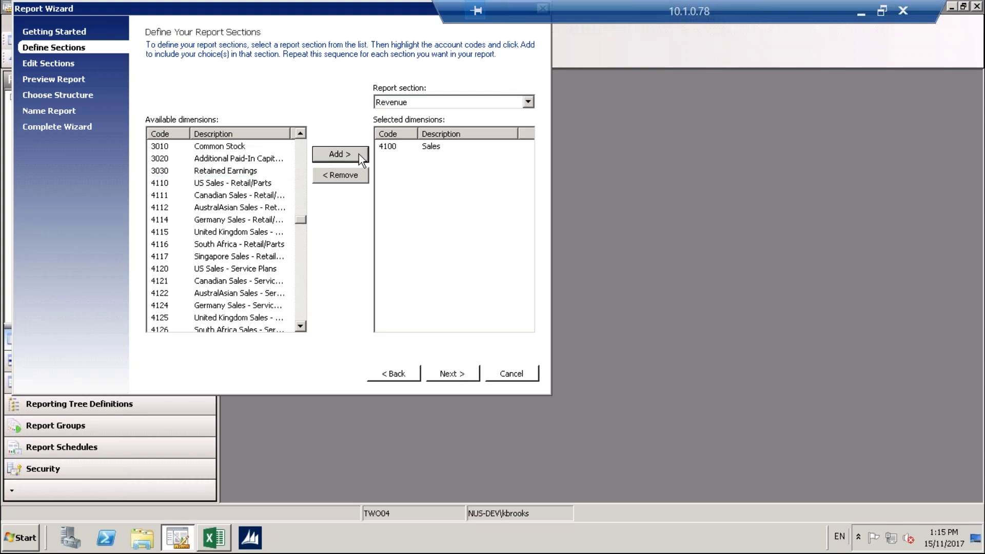
Step: Add all accounts from 4110 US Sales - Retail/Parts through 4200 Project Revenue/Sales to the Revenue section
{"action": "left_click", "coordinate": [206, 184]}
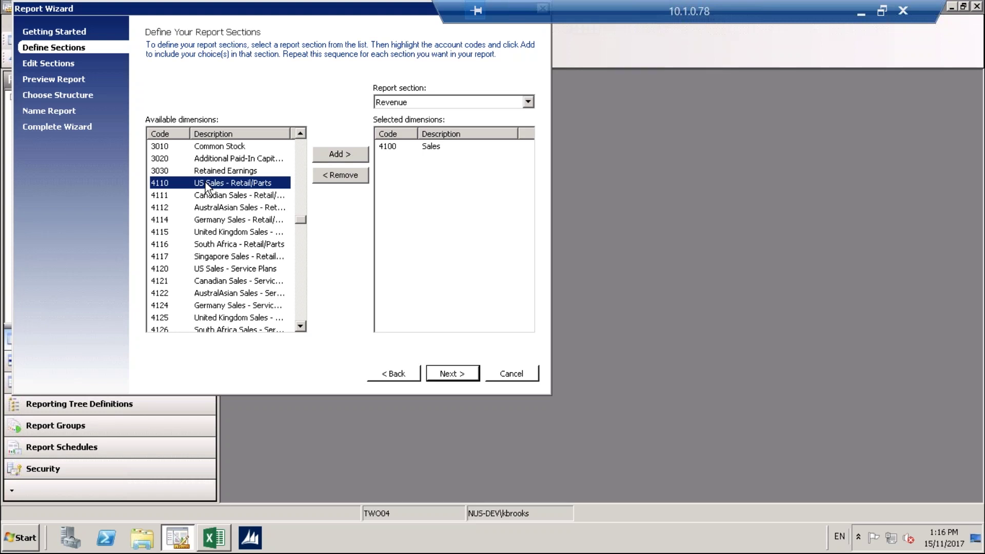
{"action": "left_click", "coordinate": [302, 327]}
{"action": "left_click", "coordinate": [302, 326]}
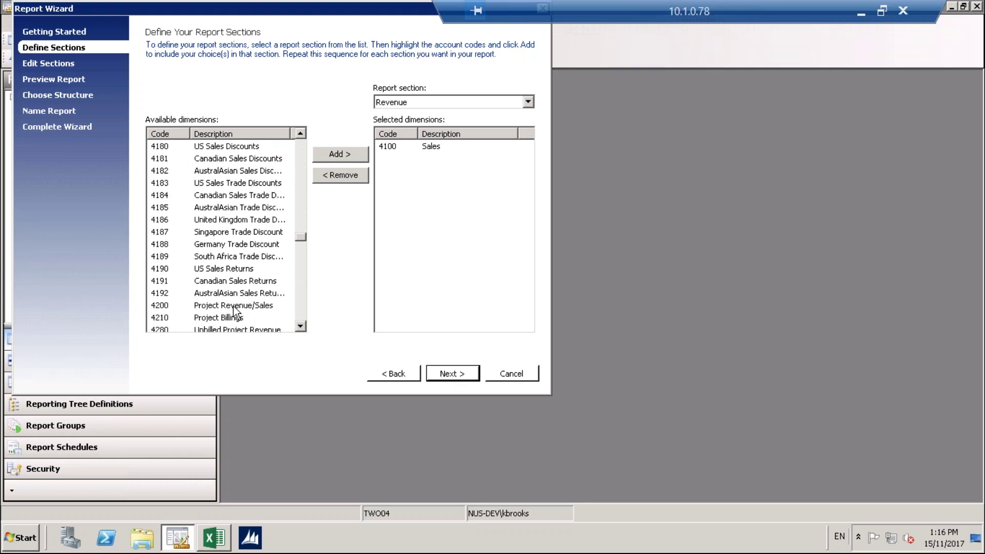
{"action": "left_click", "coordinate": [226, 305], "text": "shift"}
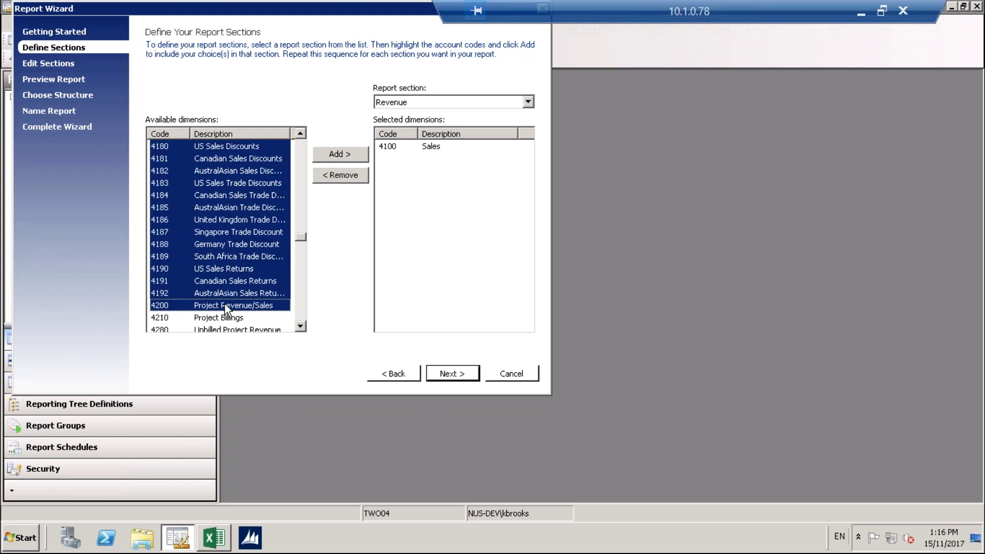
{"action": "left_click", "coordinate": [334, 156]}
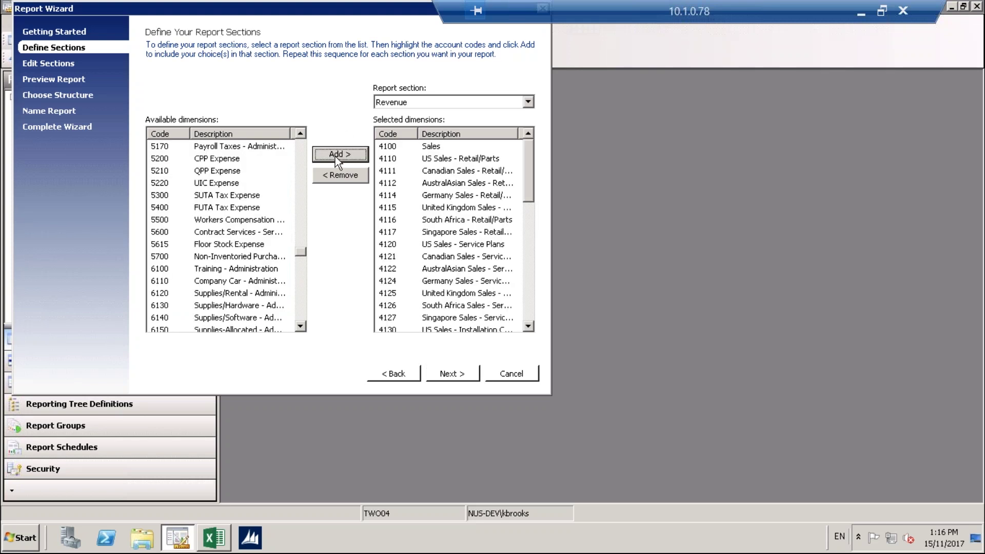
Step: Add accounts 4510 through 4731, from Cost of Goods Sold to Withholding offset, to the Cost of Revenue section
{"action": "left_click", "coordinate": [529, 102]}
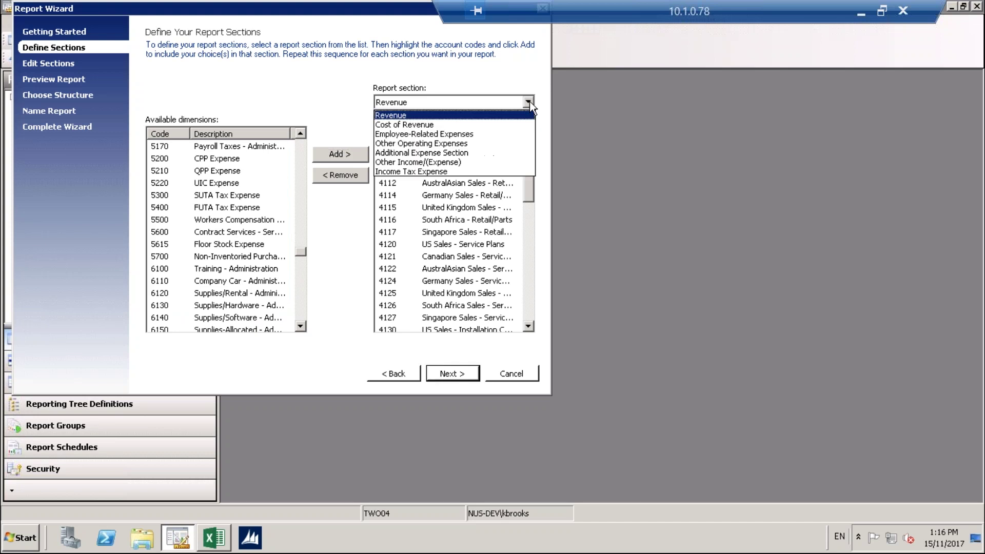
{"action": "left_click", "coordinate": [419, 126]}
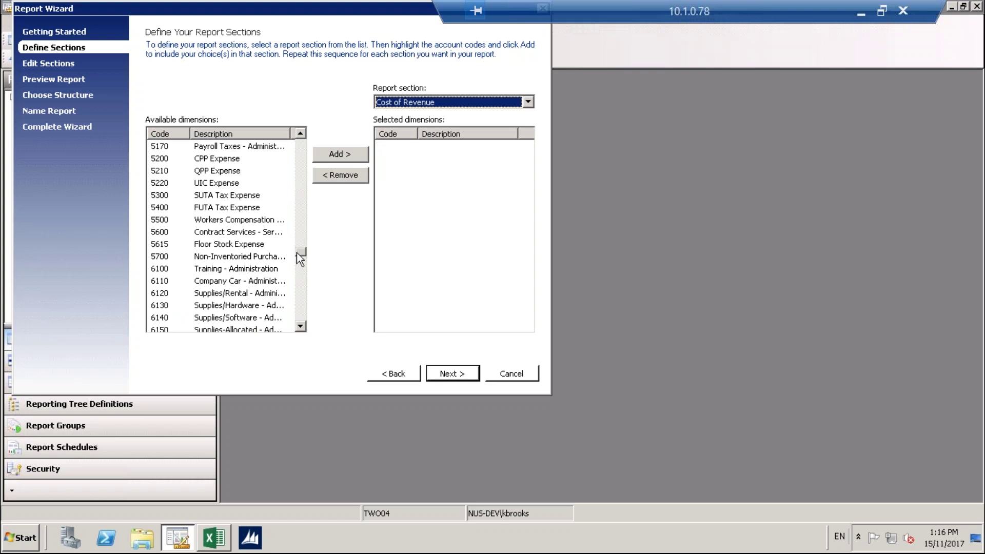
{"action": "mouse_move", "coordinate": [297, 252]}
{"action": "left_mouse_down"}
{"action": "mouse_move", "coordinate": [301, 214]}
{"action": "mouse_move", "coordinate": [301, 234]}
{"action": "left_mouse_up"}
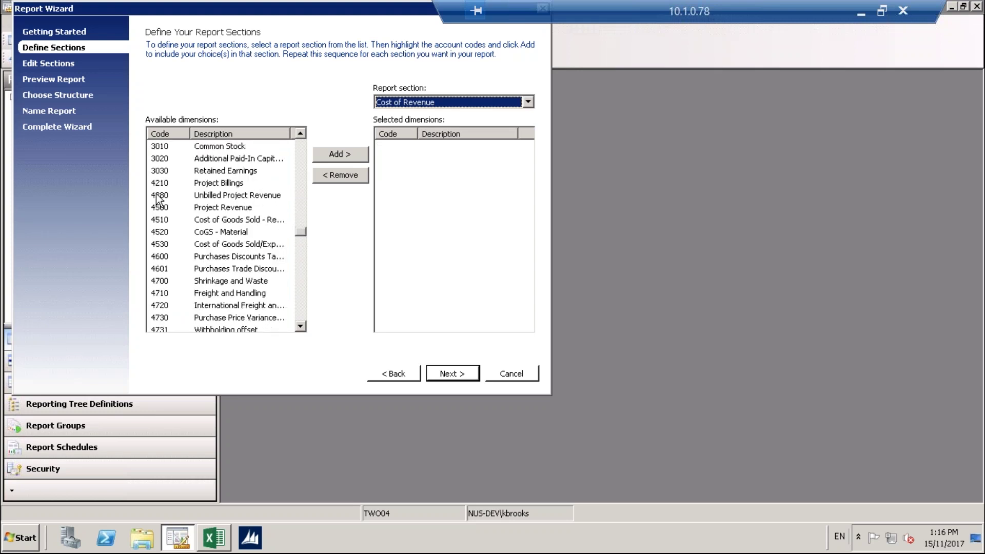
{"action": "left_click", "coordinate": [159, 221]}
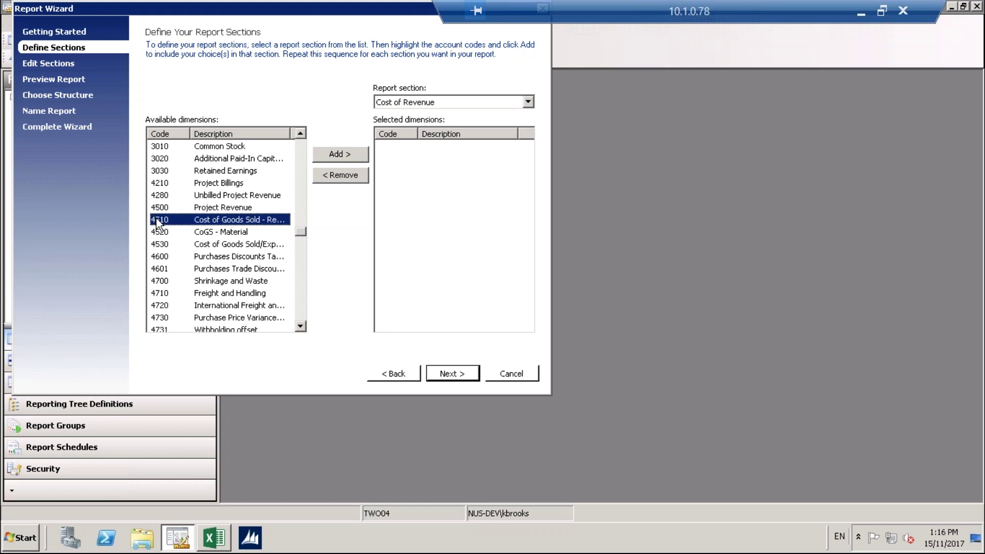
{"action": "left_click", "coordinate": [160, 329], "text": "shift"}
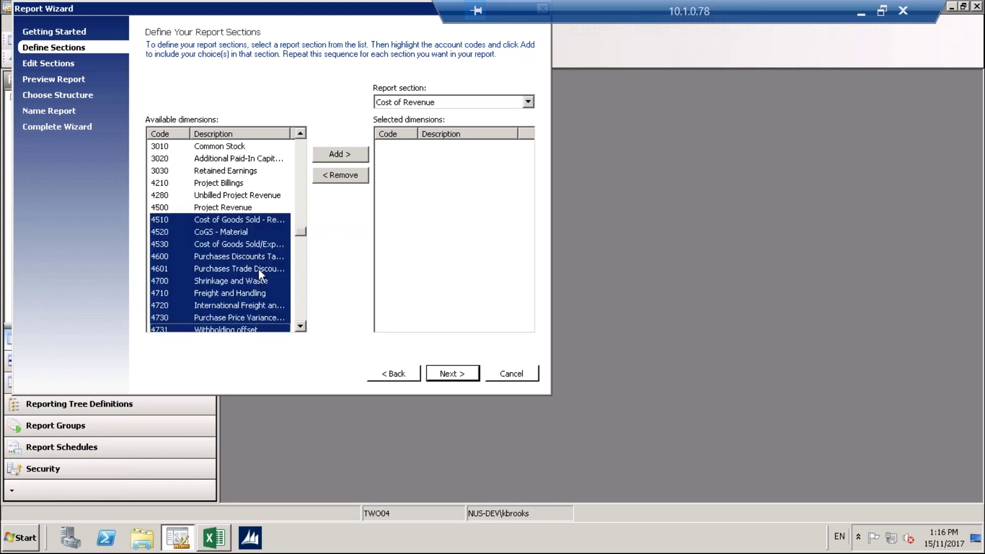
{"action": "left_click", "coordinate": [347, 155]}
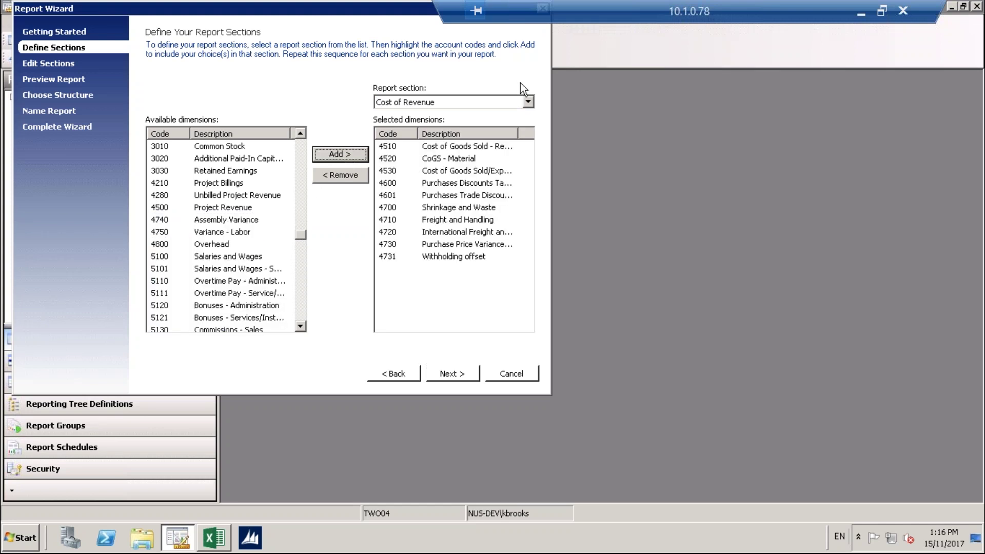
Step: Review the list of remaining report sections and continue to reordering and editing the sections
{"action": "left_click", "coordinate": [528, 102]}
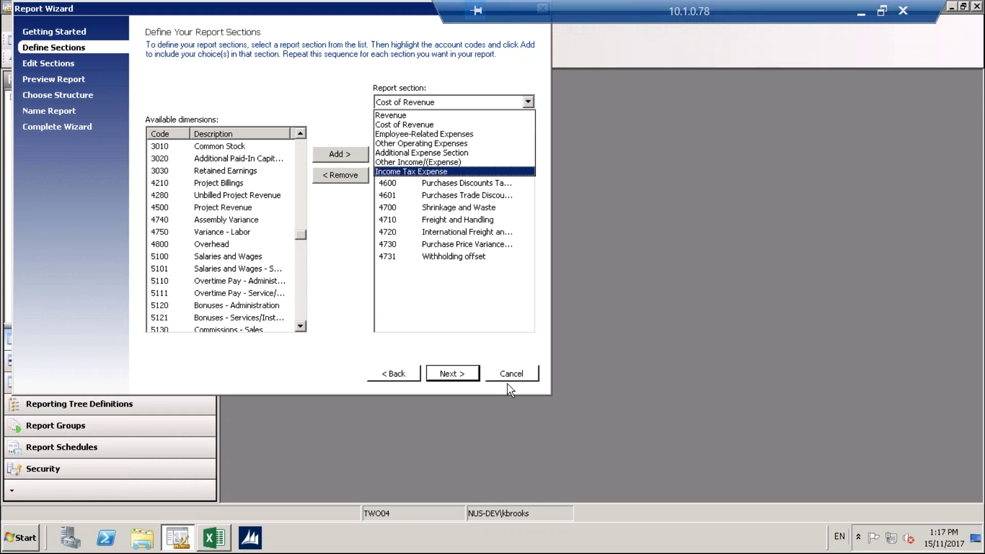
{"action": "left_click", "coordinate": [451, 374]}
{"action": "left_click", "coordinate": [451, 374]}
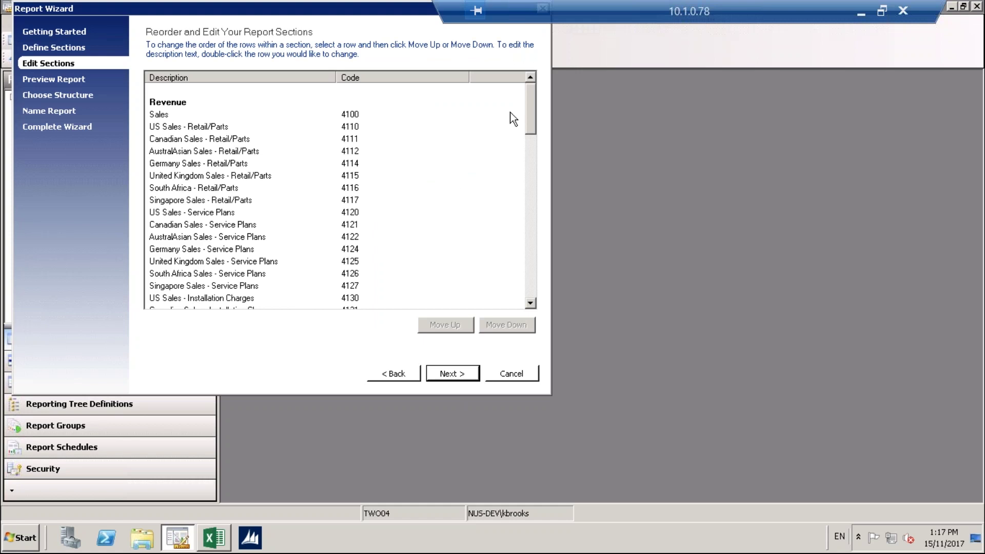
Step: Move the Germany Trade Discount row (4188) down three places within the Revenue section
{"action": "left_click_drag", "start_coordinate": [531, 107], "coordinate": [527, 189]}
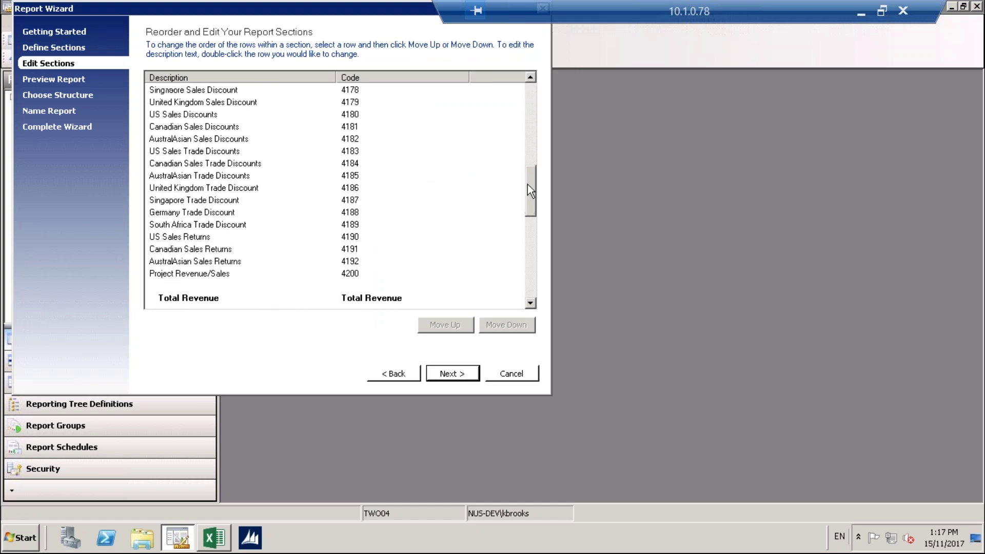
{"action": "left_click", "coordinate": [163, 212]}
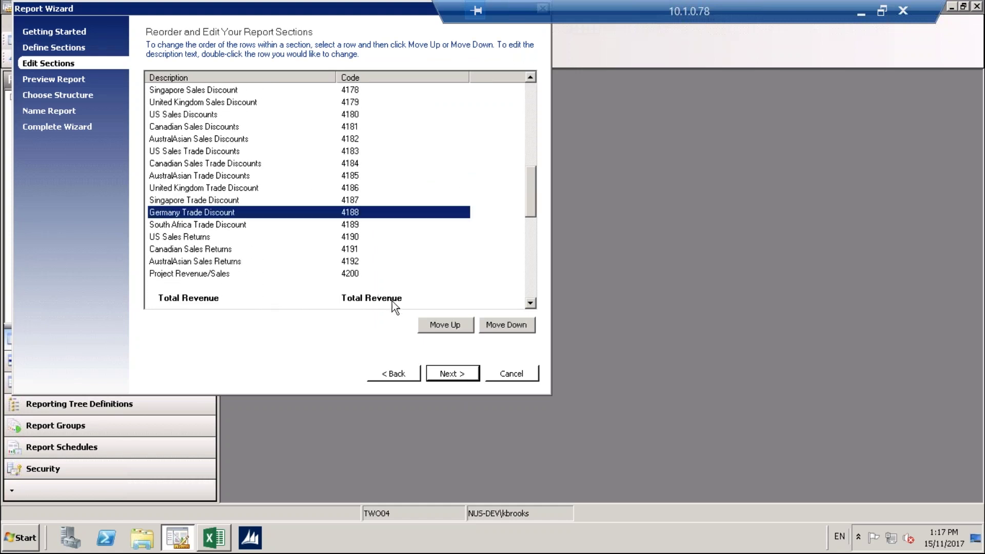
{"action": "left_click", "coordinate": [496, 324]}
{"action": "left_click", "coordinate": [497, 324]}
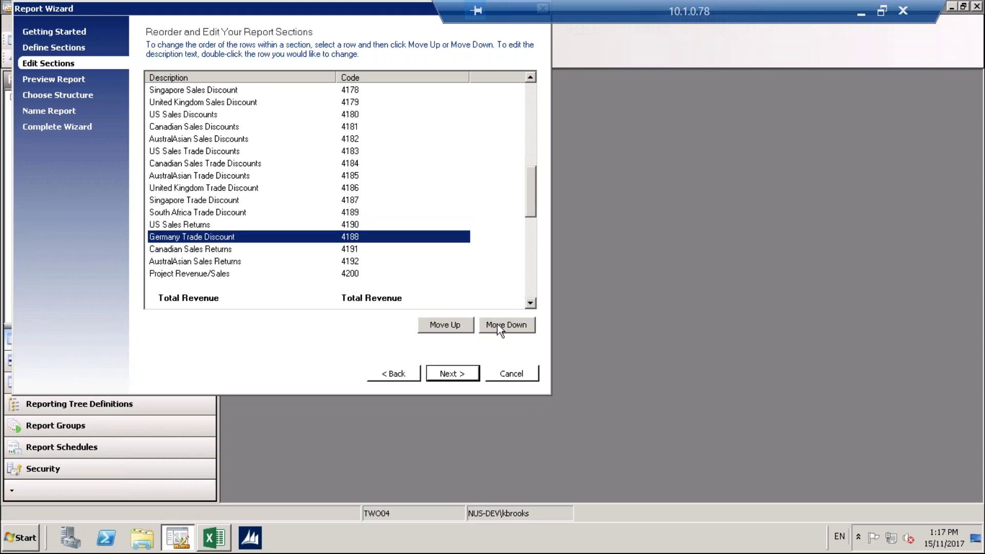
{"action": "left_click", "coordinate": [497, 324]}
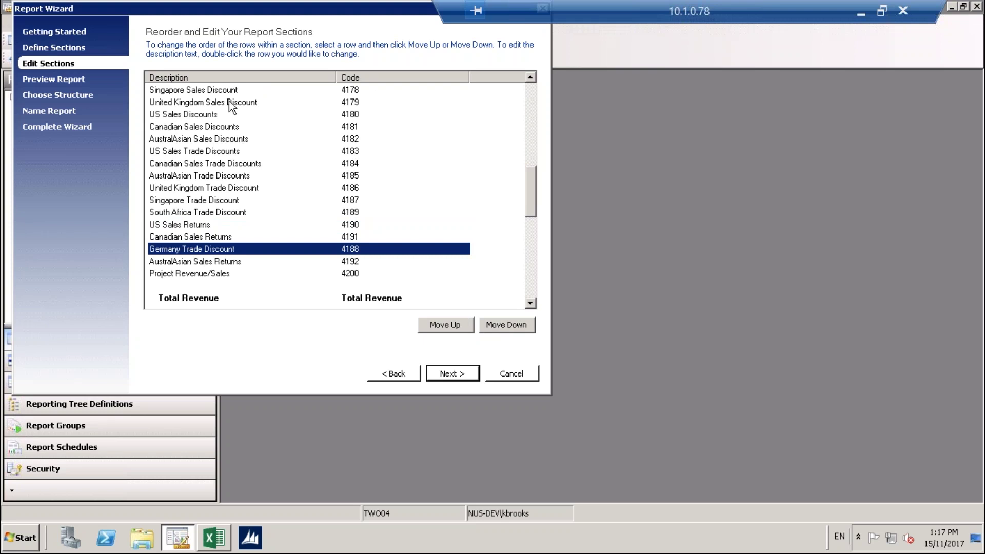
Step: Continue to the report preview and examine the layout of its month columns
{"action": "left_click", "coordinate": [456, 377]}
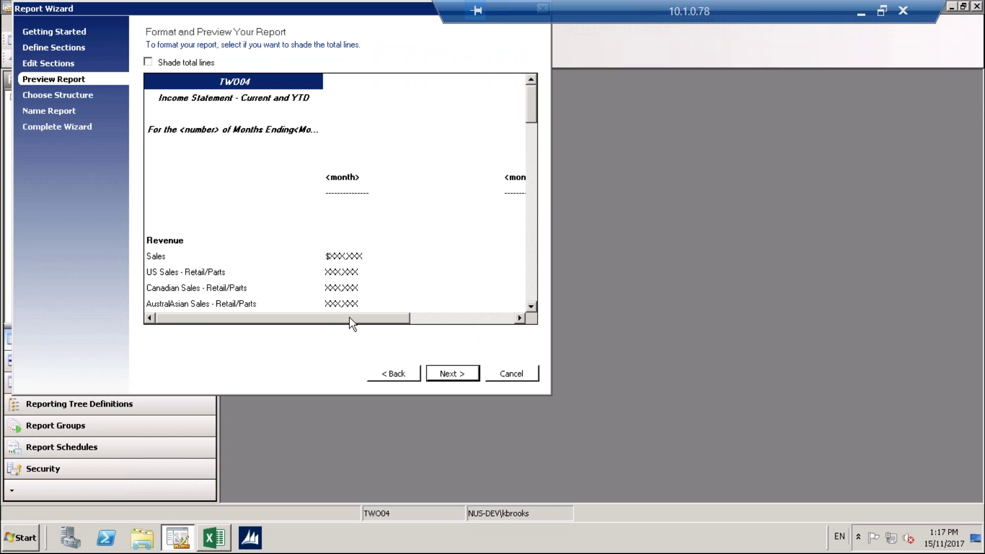
{"action": "left_click_drag", "start_coordinate": [350, 318], "coordinate": [319, 316]}
{"action": "left_click_drag", "start_coordinate": [340, 321], "coordinate": [422, 321]}
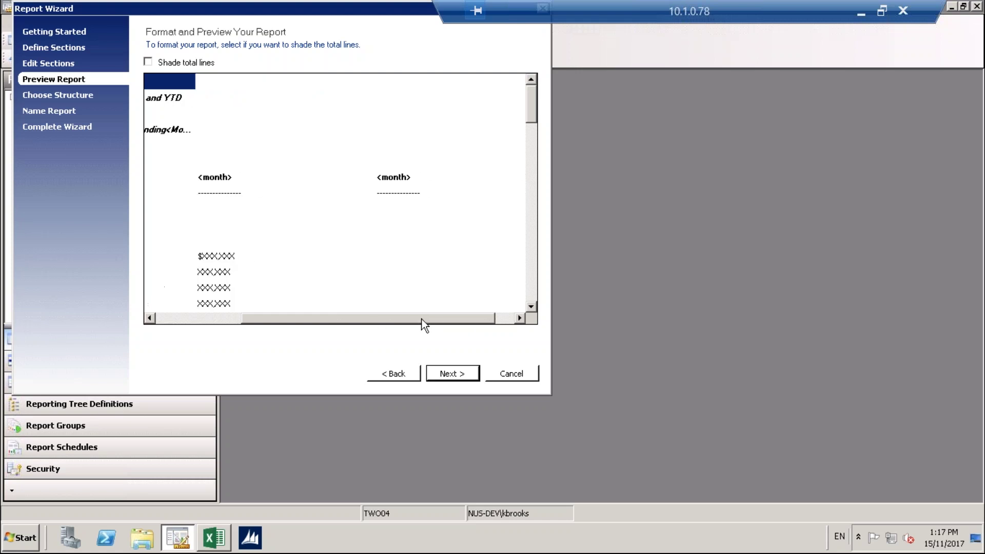
{"action": "left_click", "coordinate": [398, 182]}
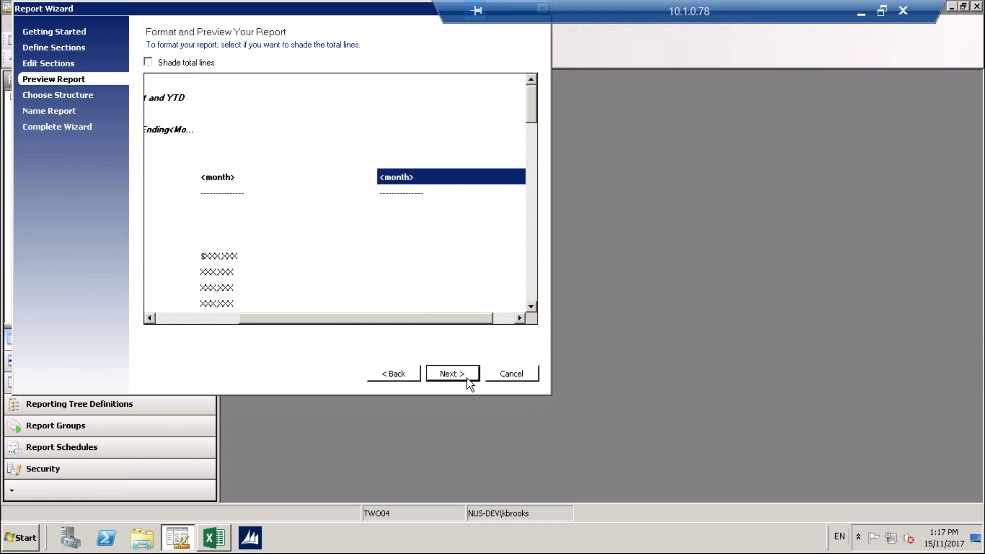
Step: Review the segment choices for multiple reports, then choose one report for the entire company and continue to naming it
{"action": "left_click", "coordinate": [449, 374]}
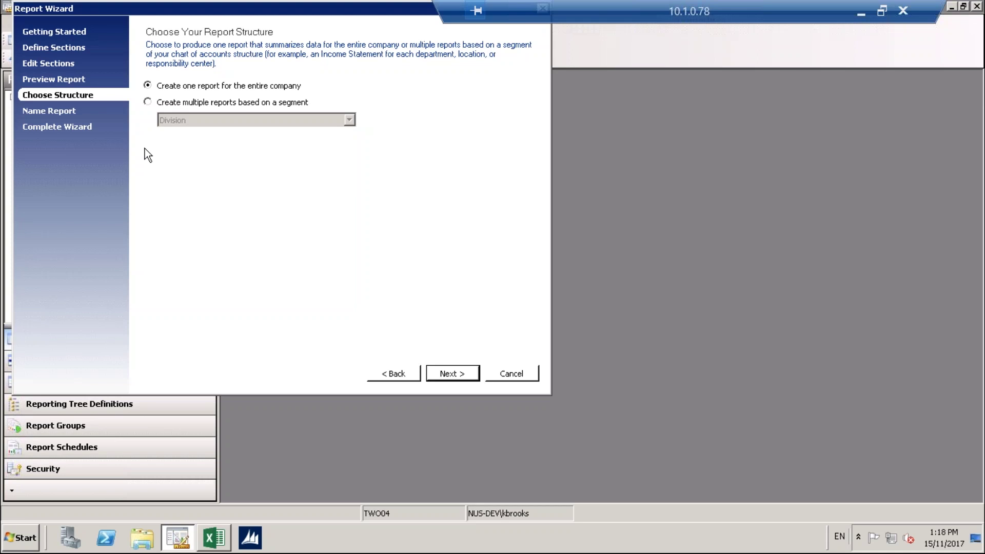
{"action": "left_click", "coordinate": [147, 102]}
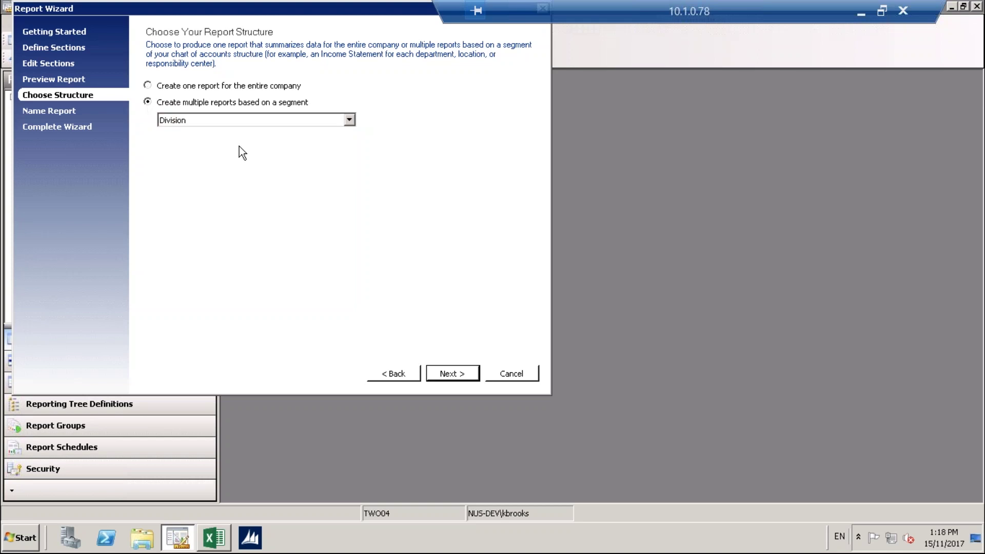
{"action": "left_click", "coordinate": [349, 120]}
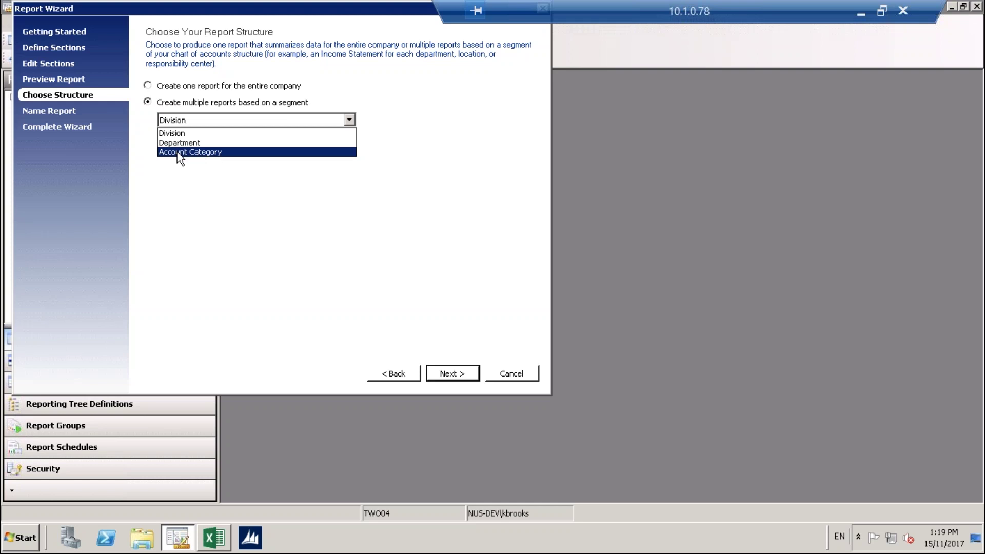
{"action": "left_click", "coordinate": [148, 86]}
{"action": "left_click", "coordinate": [148, 86]}
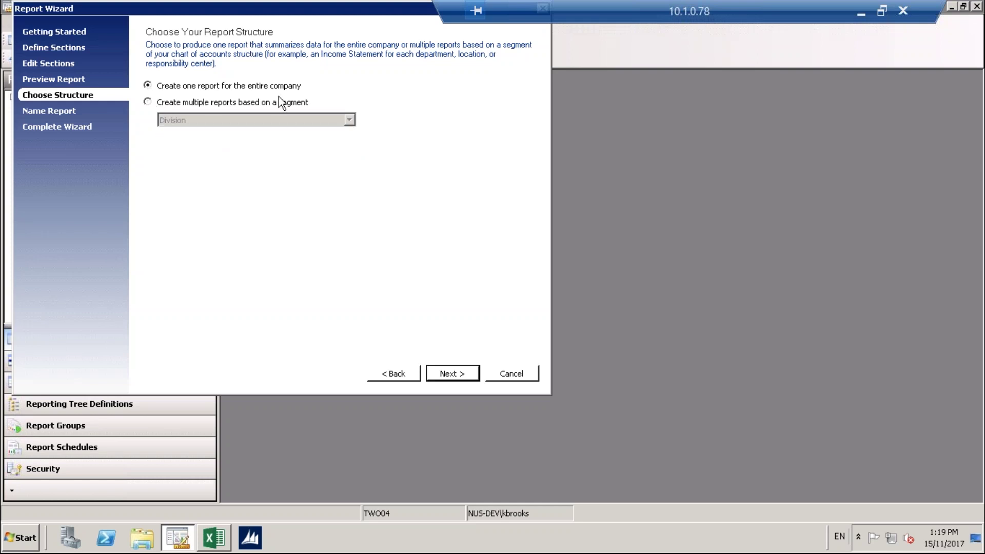
{"action": "left_click", "coordinate": [447, 375]}
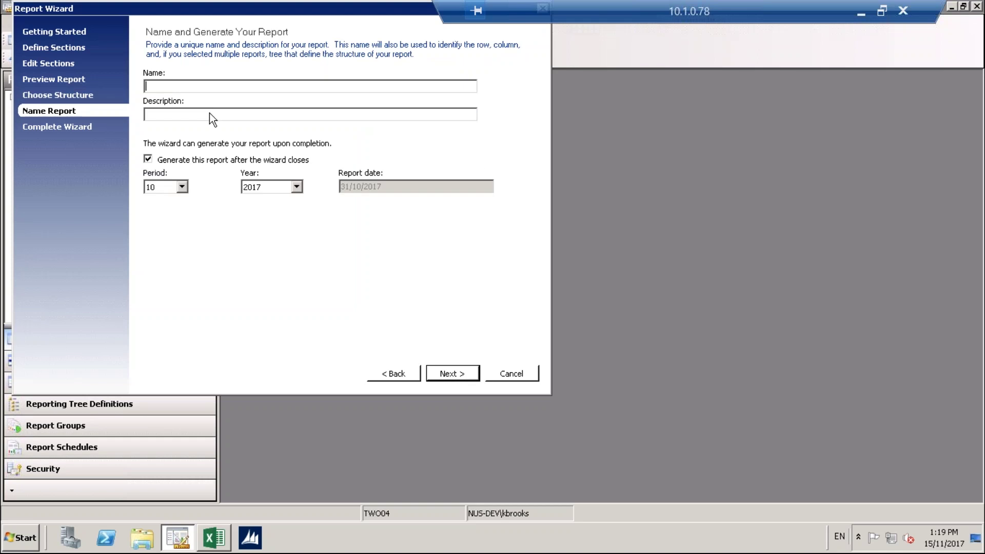
Step: Name the report KB_IS_DEMO with the description Income Statement, turn off generation after the wizard closes, and continue to the summary
{"action": "left_click_drag", "start_coordinate": [201, 12], "coordinate": [392, 69]}
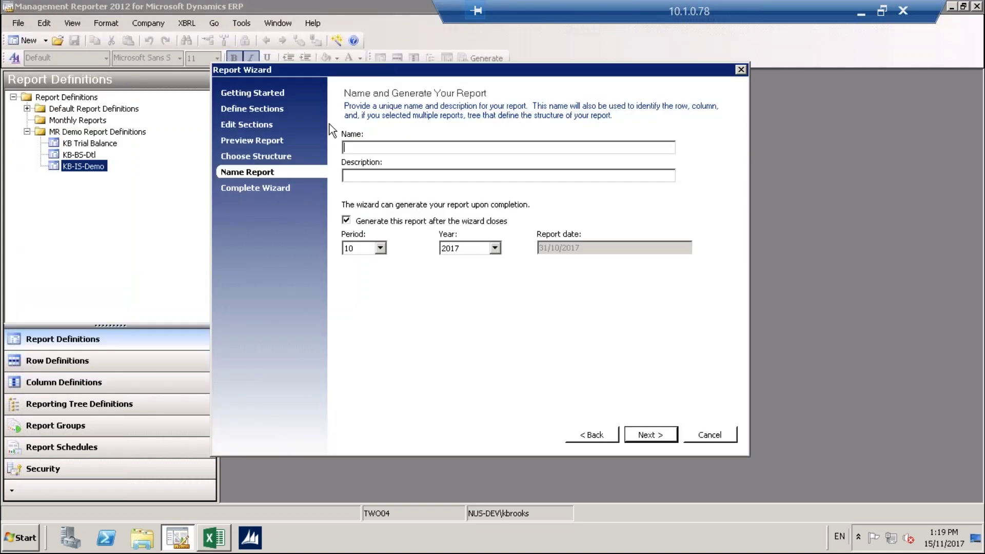
{"action": "type", "text": "KB_IS_DEMO"}
{"action": "left_click", "coordinate": [356, 176]}
{"action": "type", "text": "Incomes"}
{"action": "key", "text": "BackSpace"}
{"action": "key", "text": "BackSpace"}
{"action": "type", "text": "Statement"}
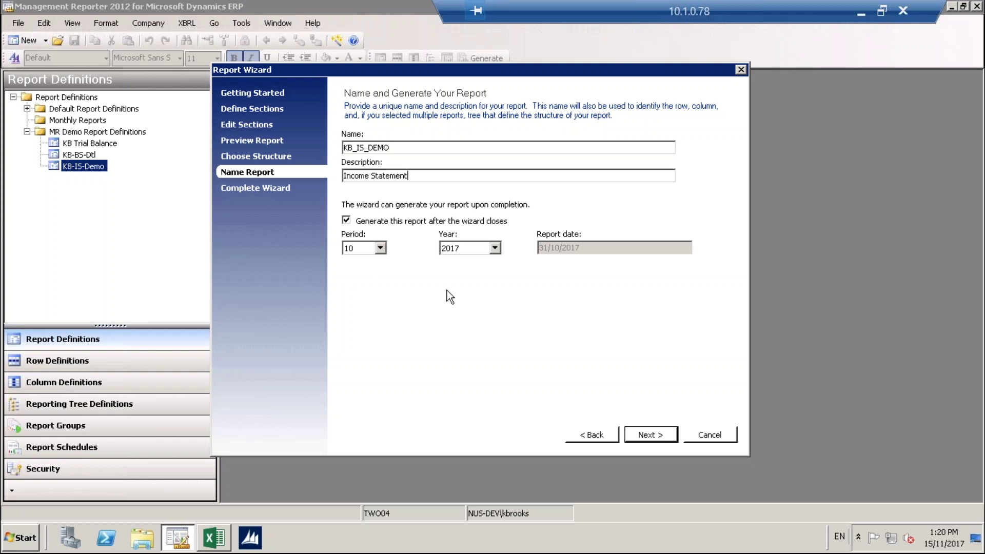
{"action": "left_click", "coordinate": [347, 221]}
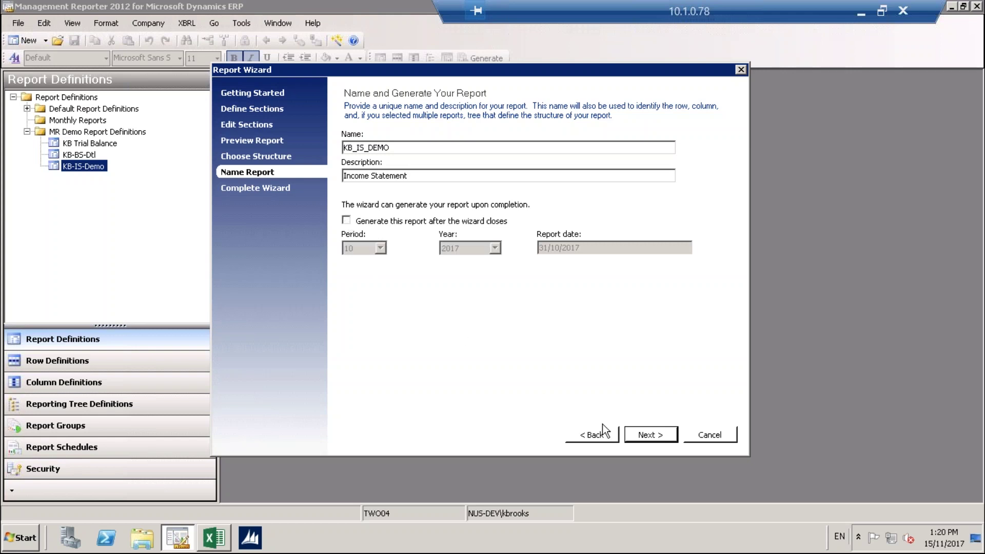
{"action": "left_click", "coordinate": [650, 434]}
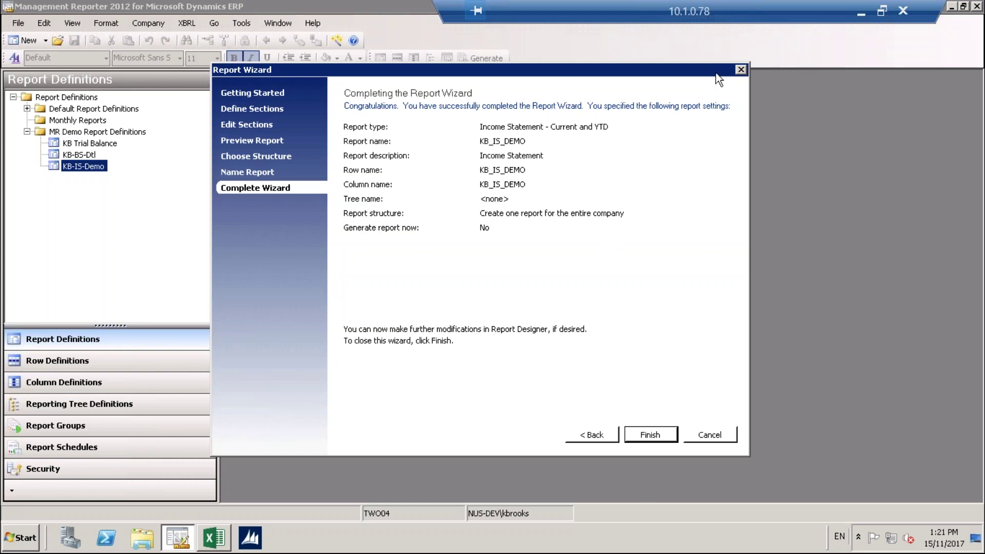
Step: Leave the Report Wizard without finishing it and open the KB-IS-Demo report definition
{"action": "left_click", "coordinate": [741, 71]}
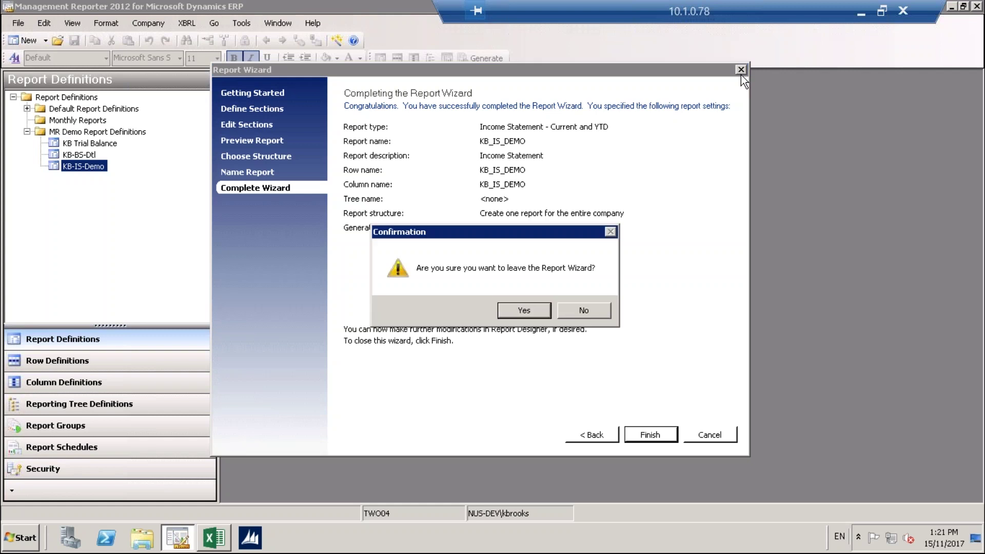
{"action": "left_click", "coordinate": [517, 313]}
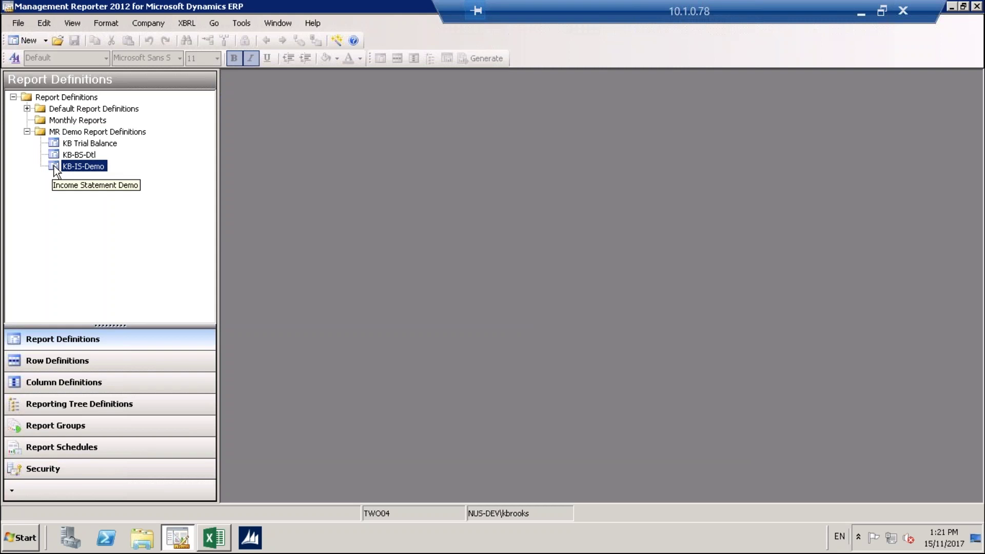
{"action": "double_click", "coordinate": [54, 167]}
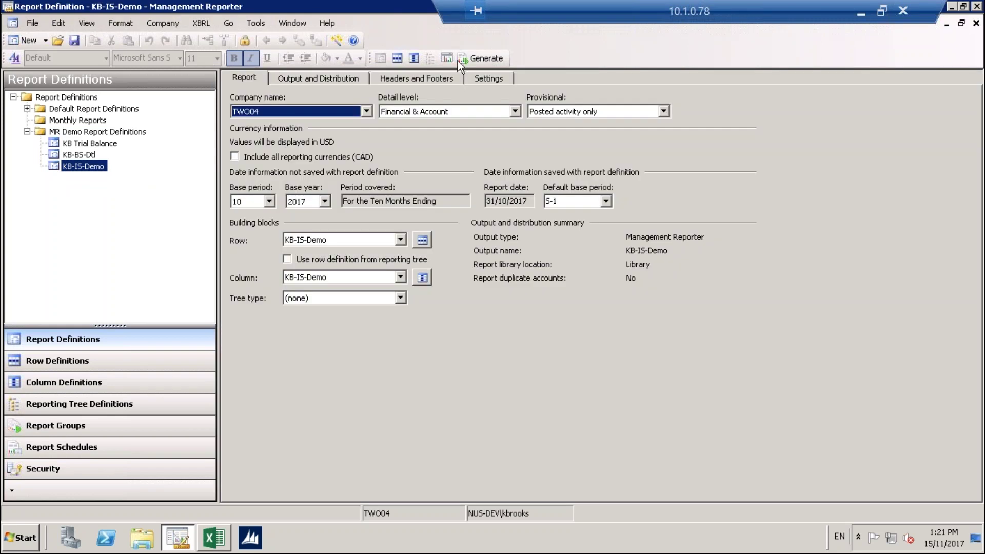
Step: Generate the KB-IS-Demo report for period 10 of 2017, look over the income statement, and close the viewer
{"action": "left_click", "coordinate": [488, 60]}
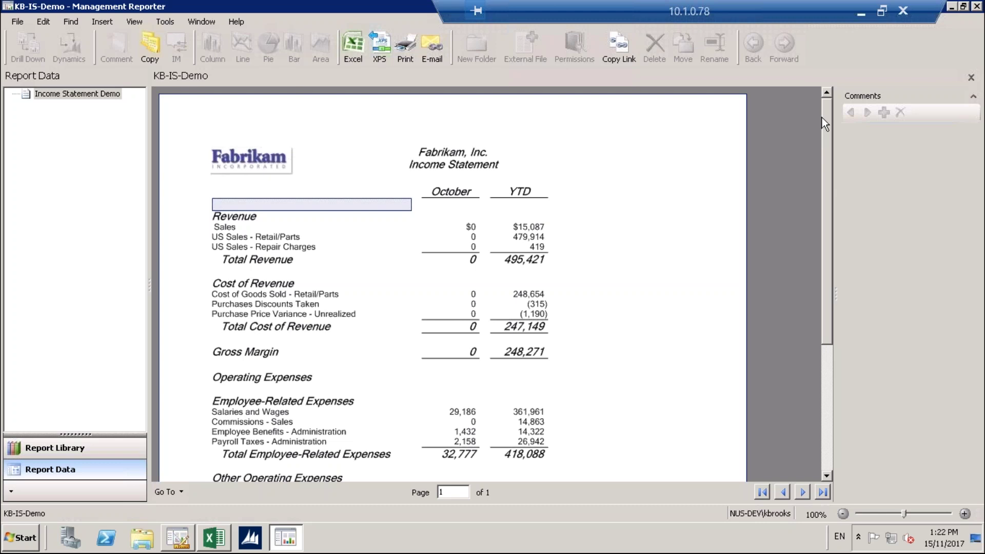
{"action": "mouse_move", "coordinate": [826, 110]}
{"action": "left_mouse_down"}
{"action": "mouse_move", "coordinate": [822, 257]}
{"action": "mouse_move", "coordinate": [815, 104]}
{"action": "left_mouse_up"}
{"action": "left_click", "coordinate": [977, 7]}
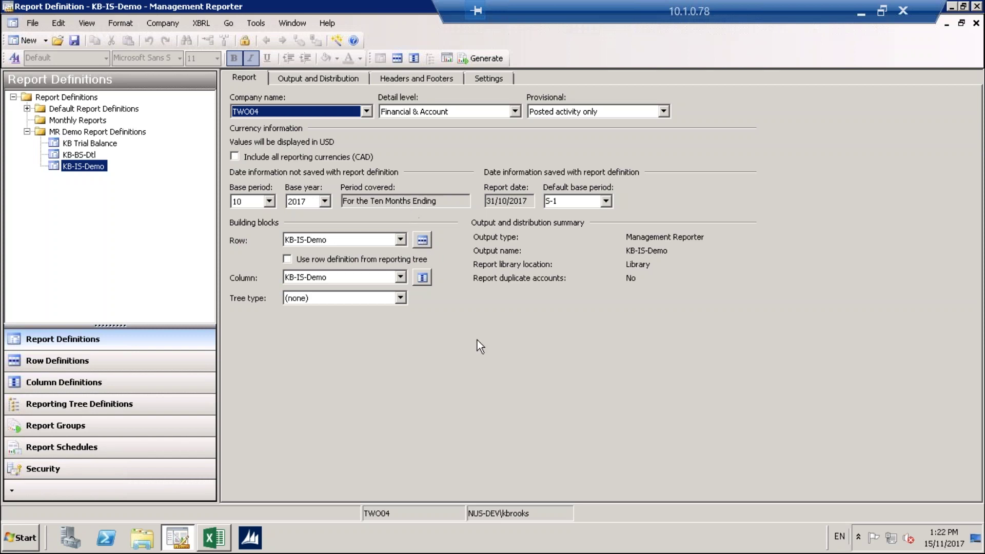
Step: Open the row definition linked to the report, look through its account rows, and close it
{"action": "left_click", "coordinate": [421, 240]}
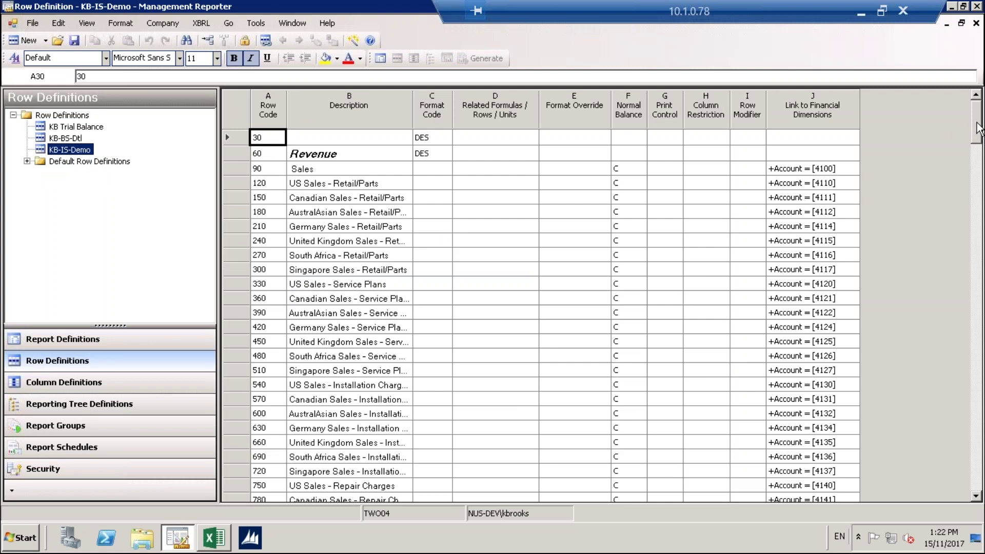
{"action": "scroll", "coordinate": [975, 152], "scroll_direction": "down", "scroll_amount": 1}
{"action": "left_click_drag", "start_coordinate": [974, 151], "coordinate": [980, 100]}
{"action": "left_click", "coordinate": [975, 24]}
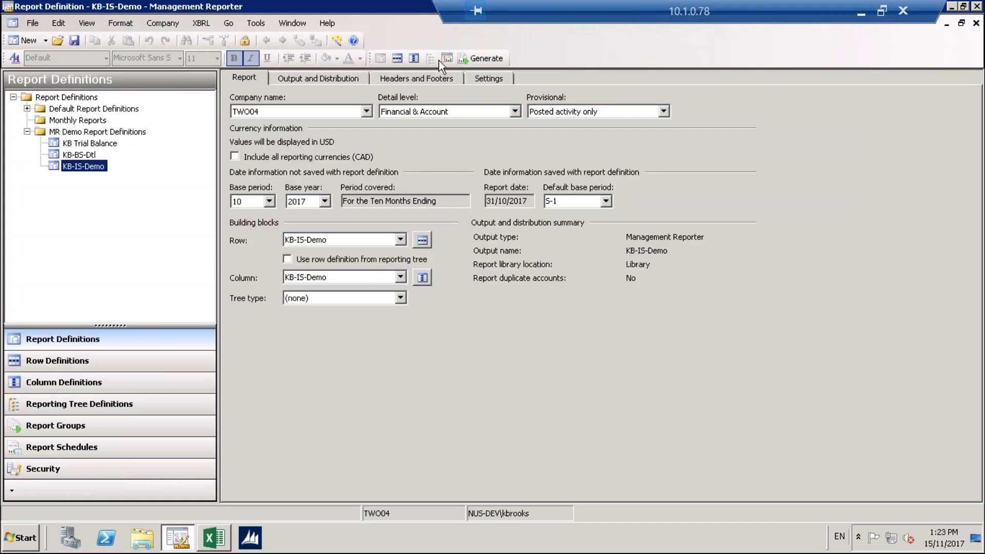
Step: View the generated KB-IS-Demo report, examine its sections from Revenue down to Net Income(Loss), and close the viewer
{"action": "left_click", "coordinate": [446, 58]}
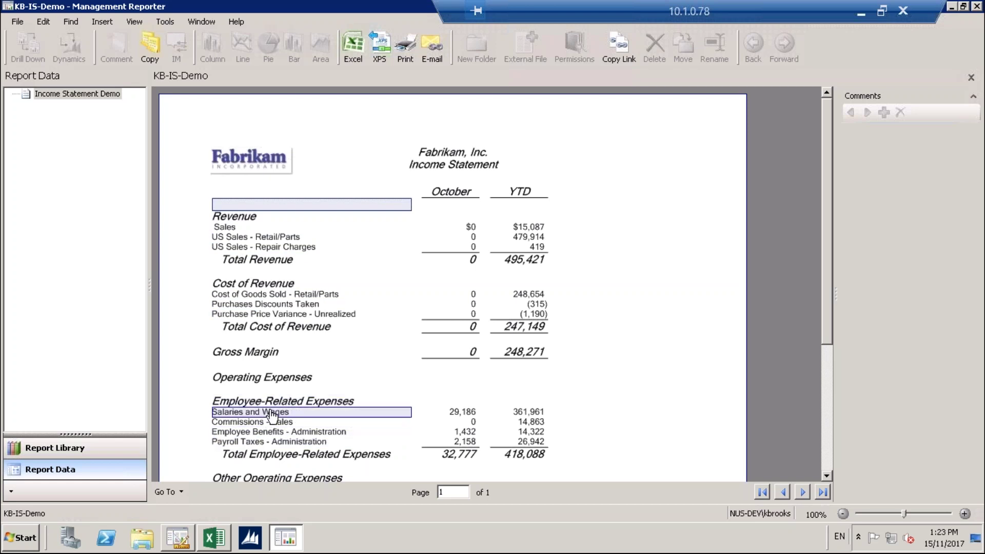
{"action": "scroll", "coordinate": [267, 416], "scroll_direction": "down", "scroll_amount": 10}
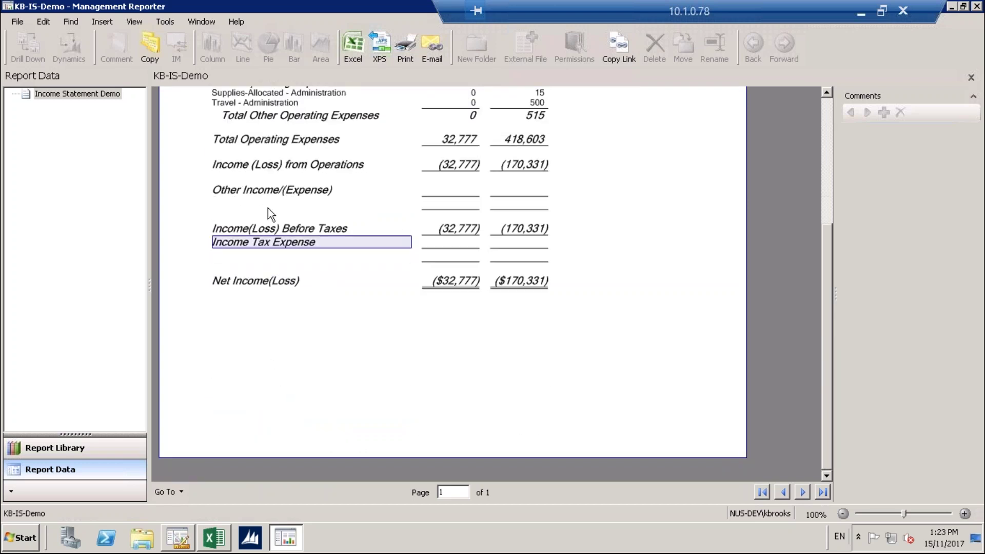
{"action": "scroll", "coordinate": [241, 231], "scroll_direction": "up", "scroll_amount": 3}
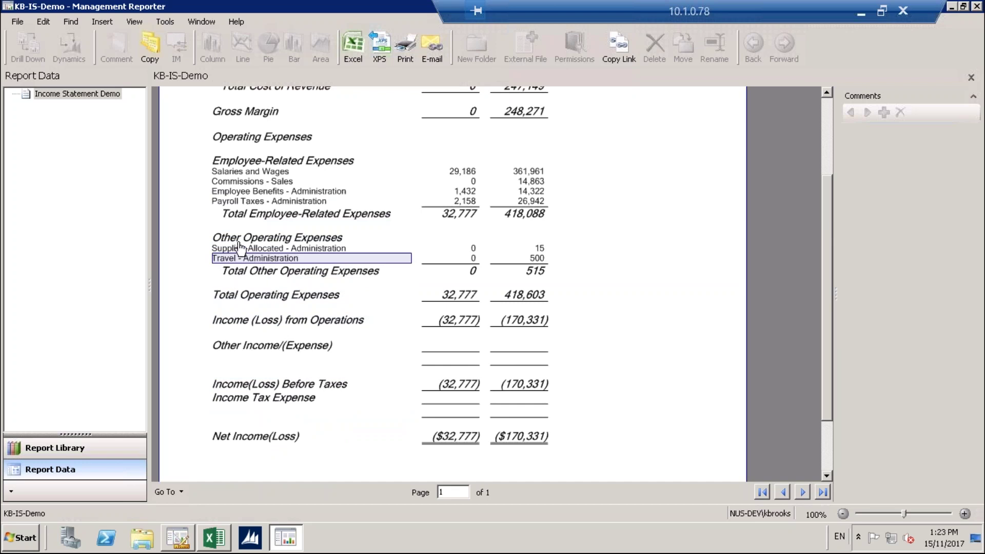
{"action": "scroll", "coordinate": [470, 249], "scroll_direction": "up", "scroll_amount": 3}
{"action": "scroll", "coordinate": [469, 248], "scroll_direction": "up", "scroll_amount": 2}
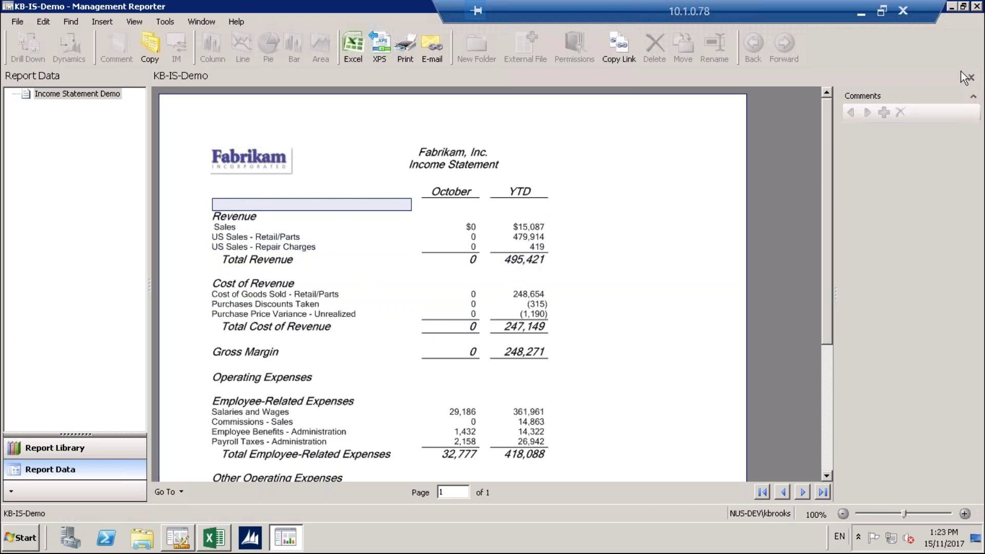
{"action": "left_click", "coordinate": [977, 8]}
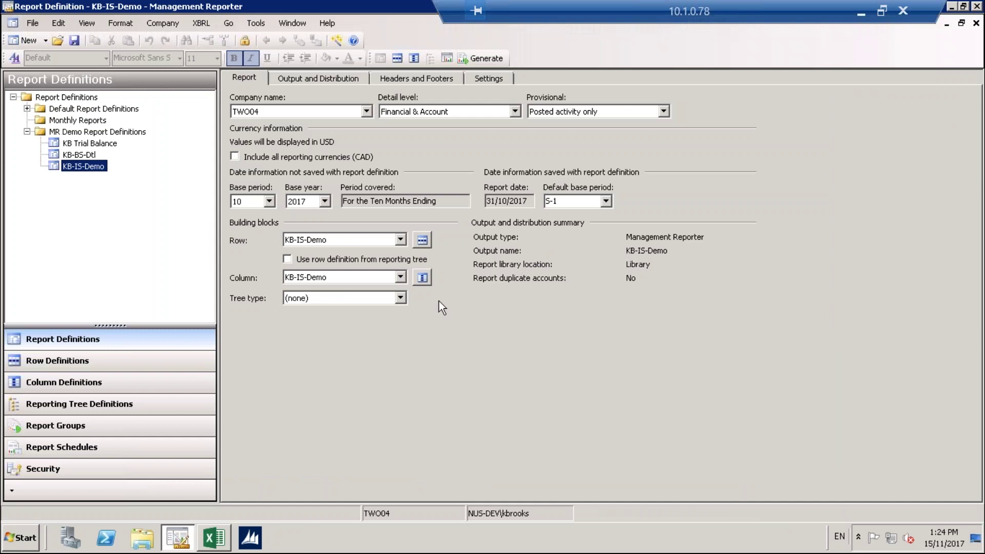
Step: Switch to the Excel workbook, clear the old account descriptions from column B, and return to the report definition
{"action": "left_click", "coordinate": [212, 539]}
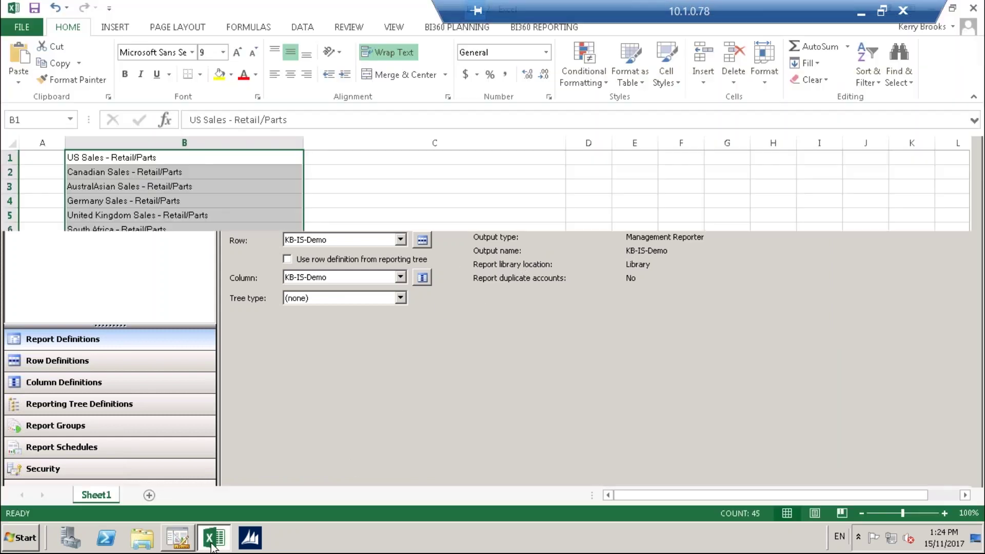
{"action": "left_click", "coordinate": [128, 145]}
{"action": "key", "text": "Delete"}
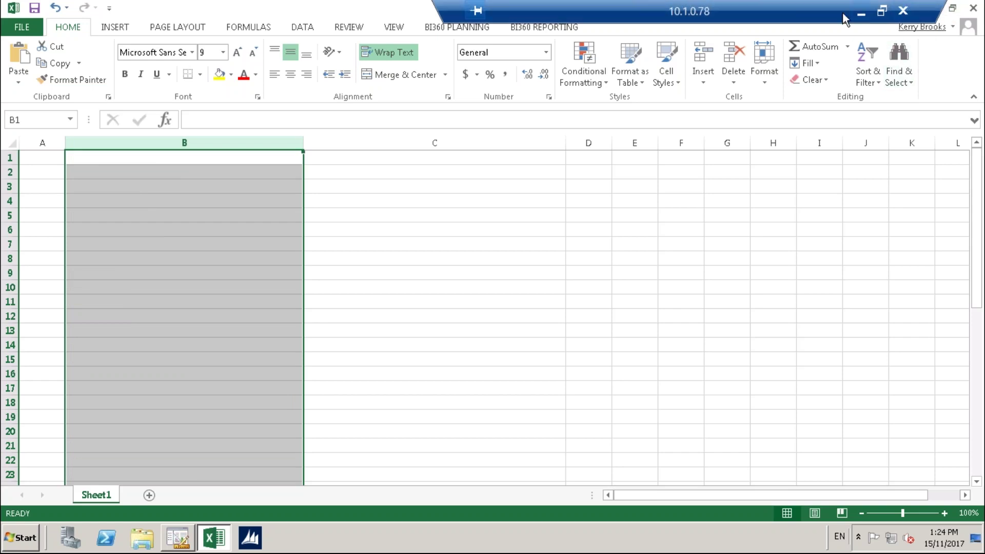
{"action": "left_click_drag", "start_coordinate": [810, 11], "coordinate": [763, 14]}
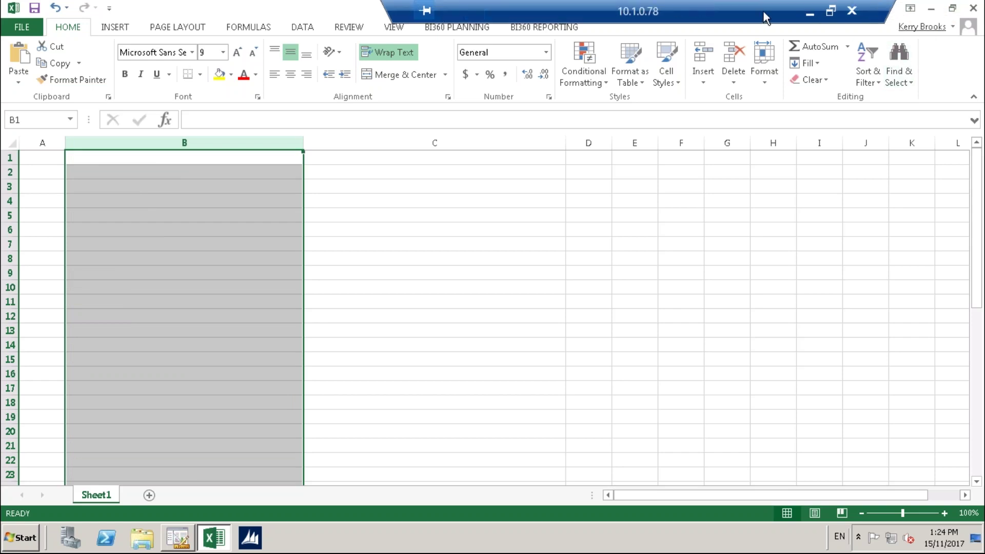
{"action": "left_click", "coordinate": [931, 10]}
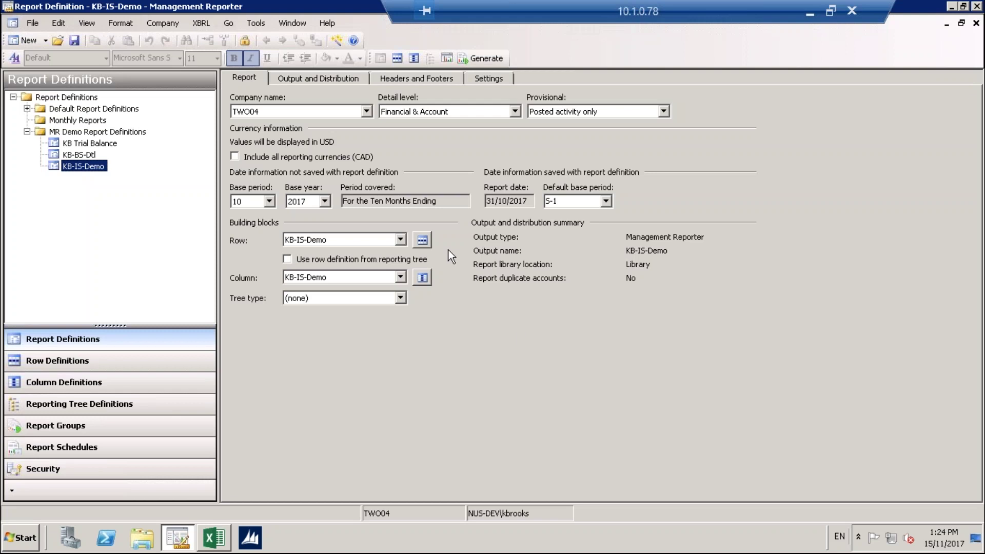
Step: Open the KB-IS-Demo row definition and copy the revenue descriptions from Sales (row 90) through Project Revenue (row 1440)
{"action": "left_click", "coordinate": [422, 239]}
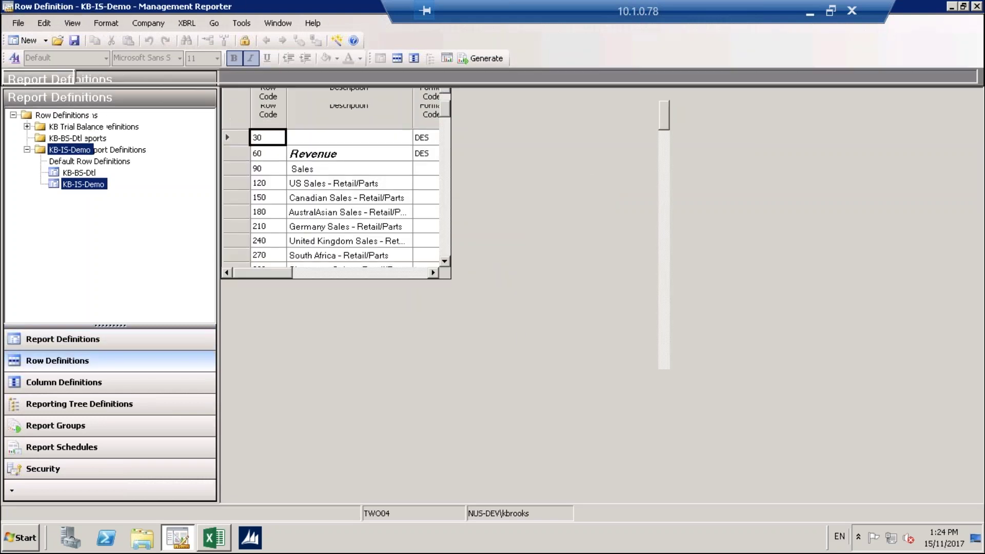
{"action": "left_click", "coordinate": [309, 171]}
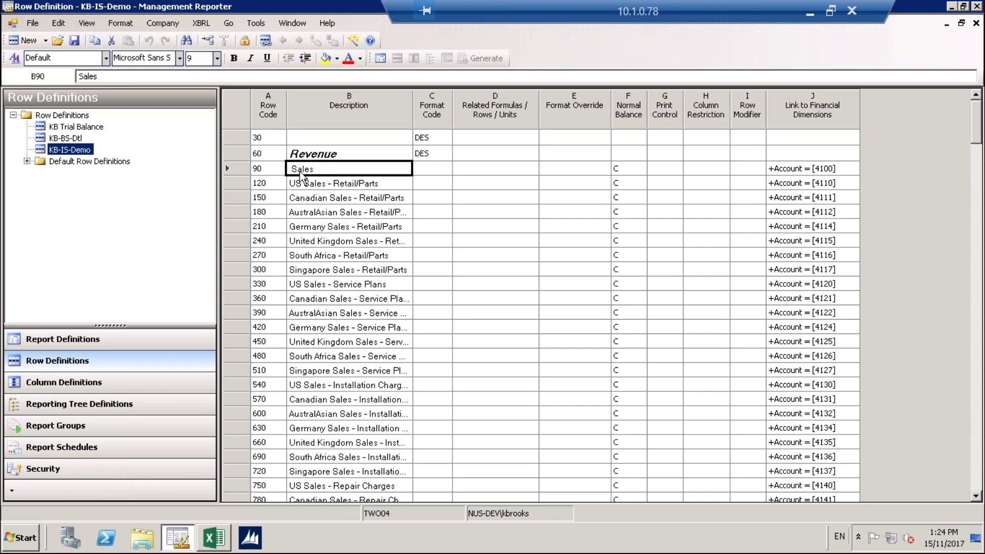
{"action": "left_click_drag", "start_coordinate": [311, 175], "coordinate": [321, 386]}
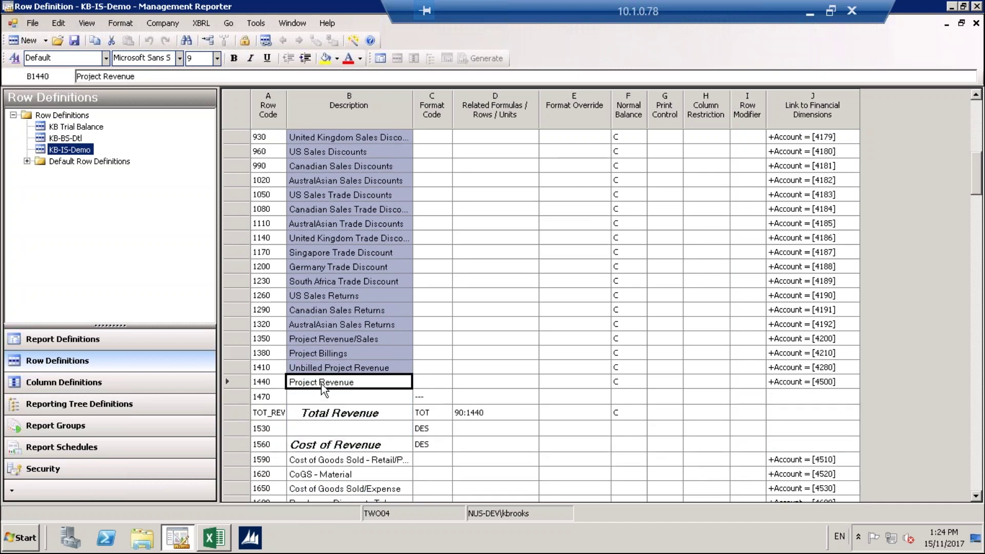
{"action": "right_click", "coordinate": [333, 198]}
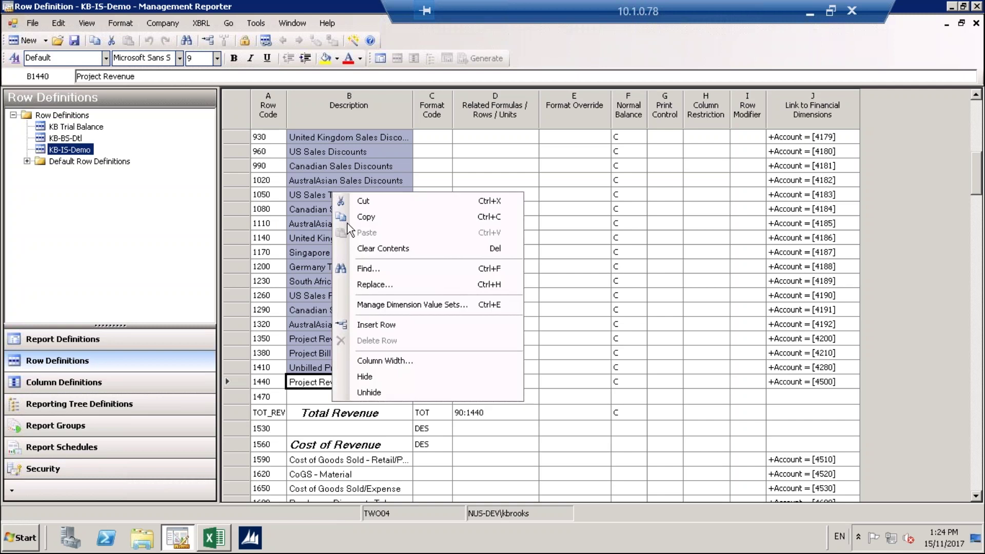
{"action": "left_click", "coordinate": [365, 217]}
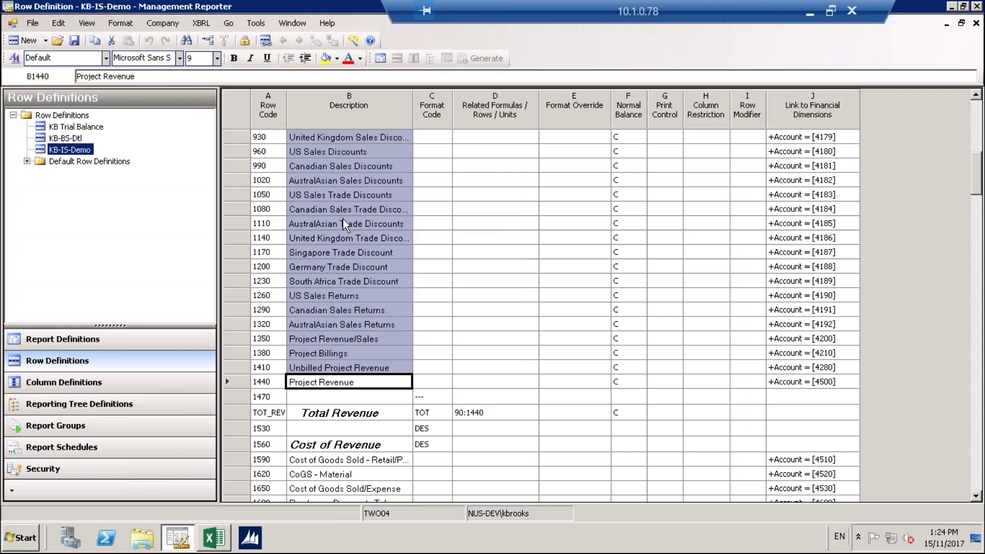
Step: Switch to the Excel workbook and paste the copied descriptions into column B starting at cell B1
{"action": "left_click", "coordinate": [214, 542]}
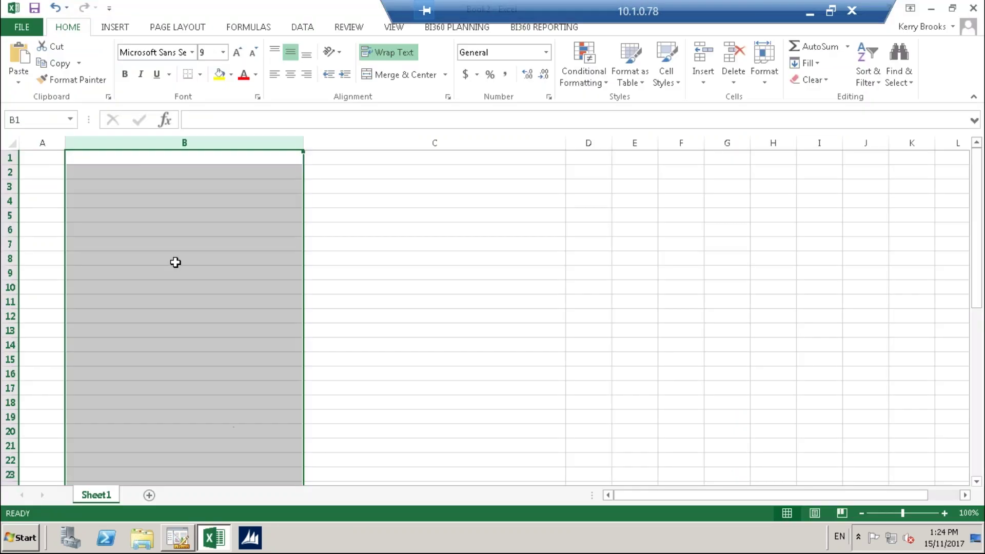
{"action": "left_click", "coordinate": [149, 157]}
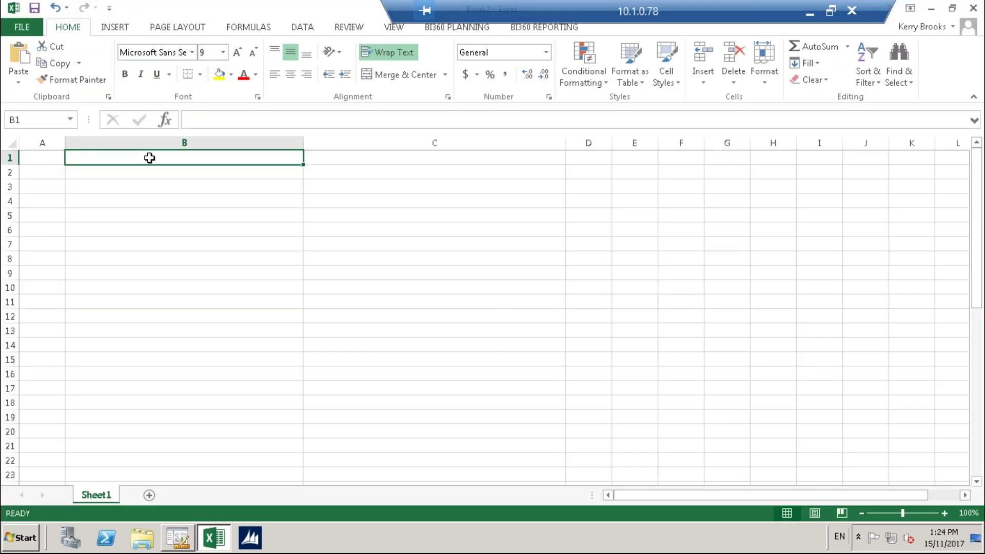
{"action": "key", "text": "ctrl+v"}
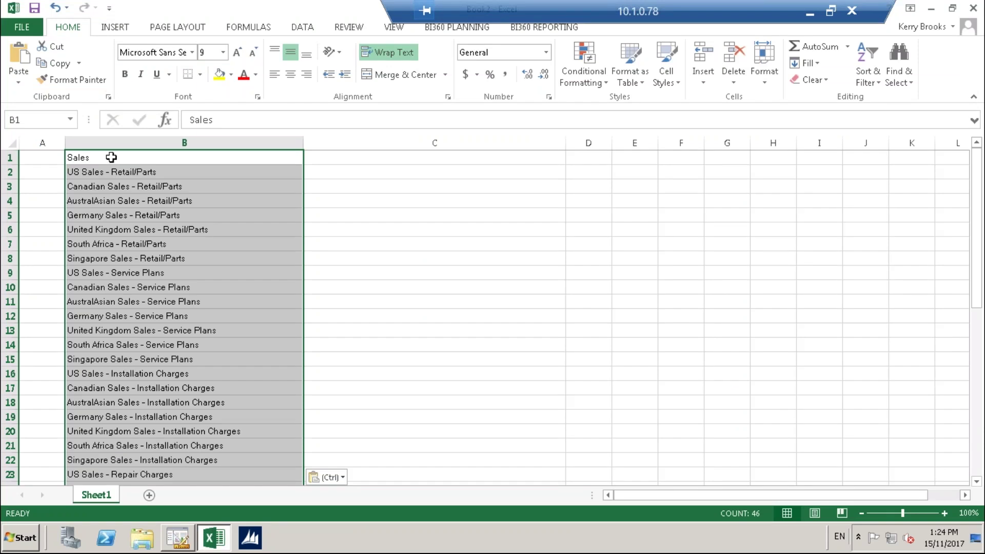
Step: Enter blank spaces as an indent in cell A1 and fill them down column A alongside all the descriptions
{"action": "left_click", "coordinate": [40, 157]}
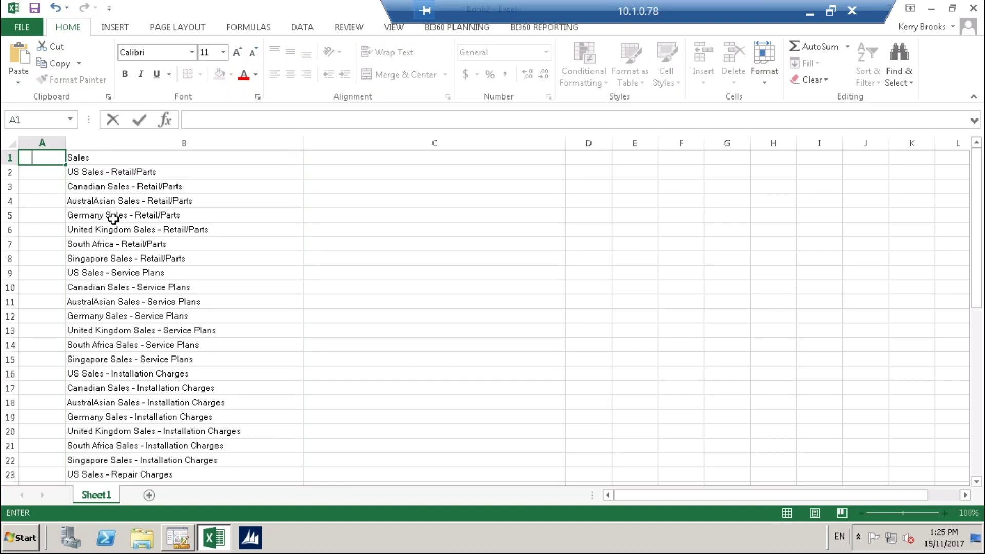
{"action": "key", "text": "Escape"}
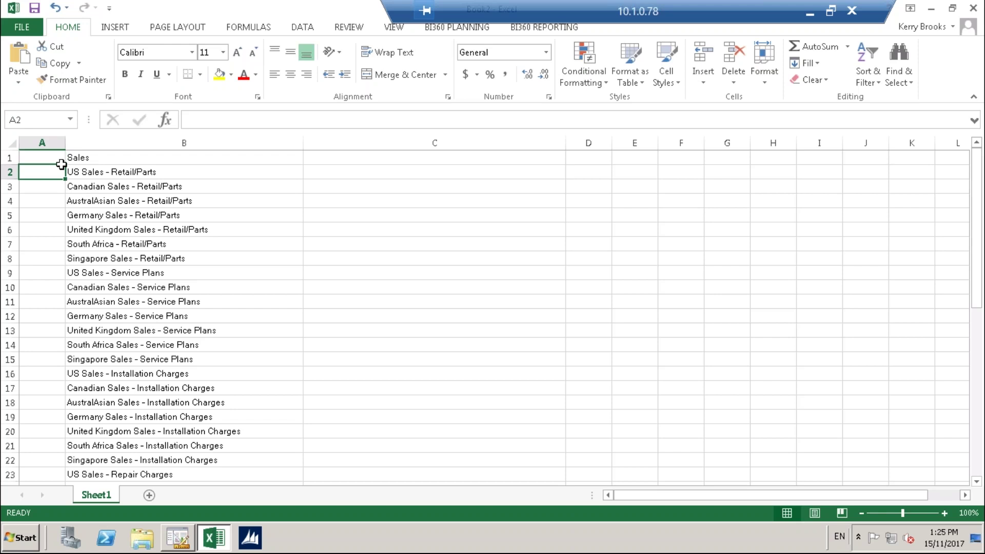
{"action": "double_click", "coordinate": [63, 165]}
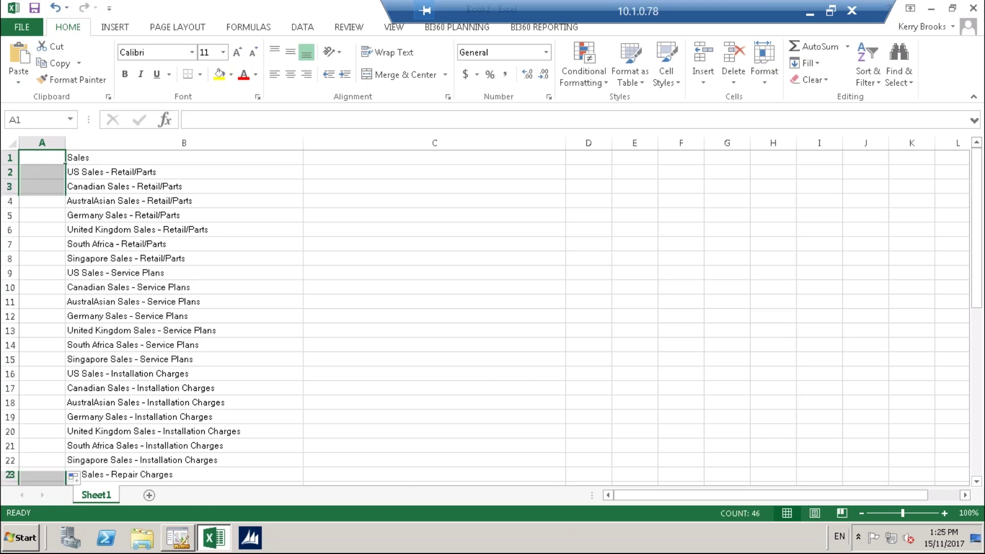
Step: Join indent and description with the formula =A1&B1 in cell C1, and fill it down to C46
{"action": "left_click", "coordinate": [347, 157]}
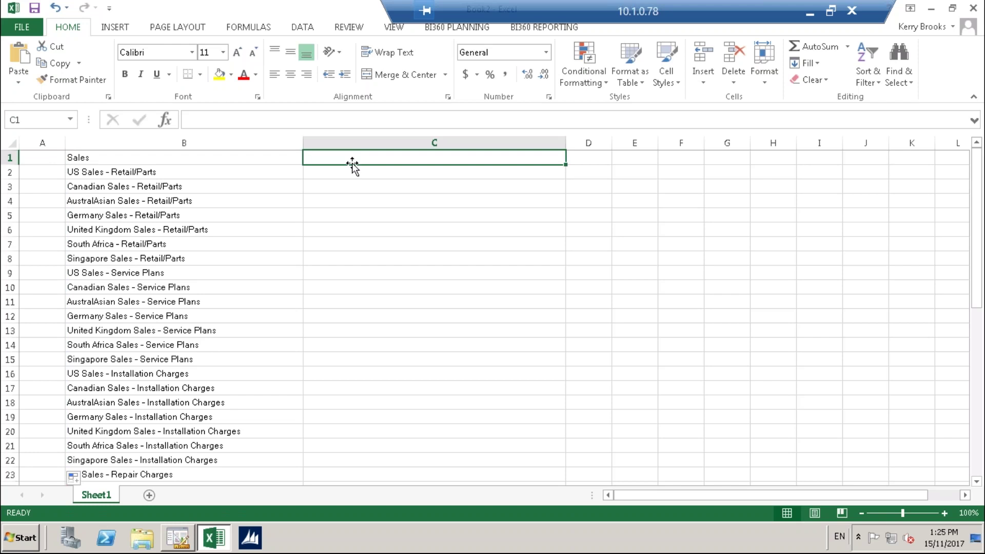
{"action": "type", "text": "="}
{"action": "left_click", "coordinate": [43, 155]}
{"action": "type", "text": "&"}
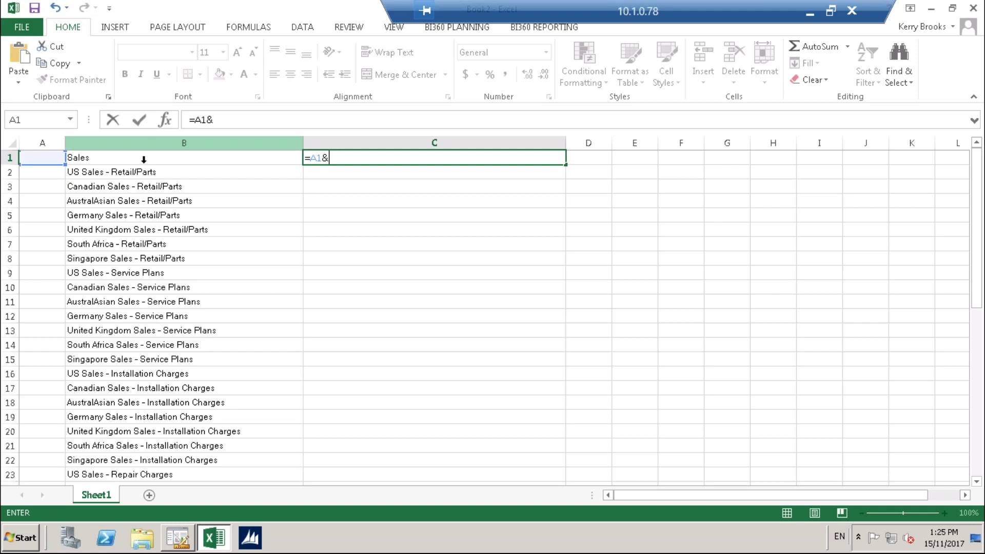
{"action": "left_click", "coordinate": [105, 158]}
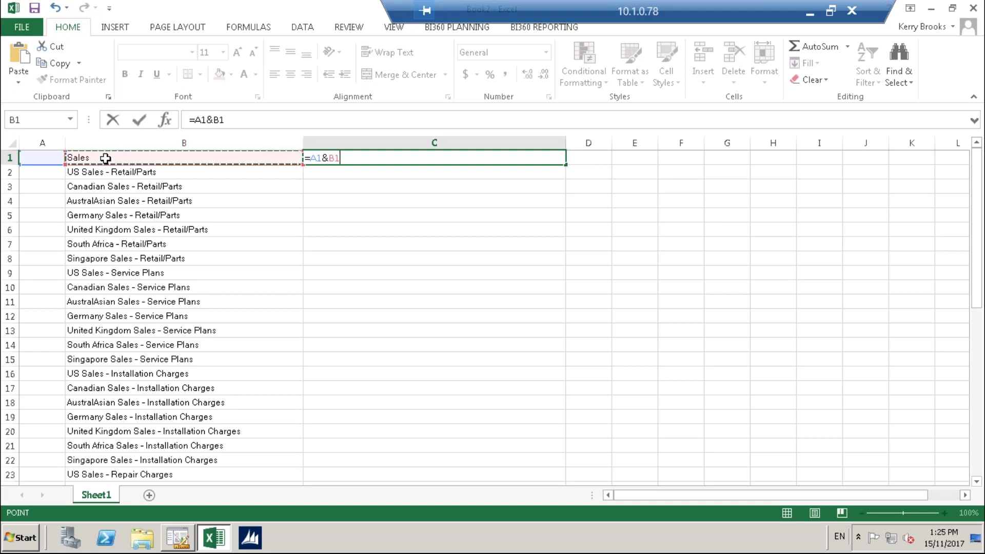
{"action": "key", "text": "Return"}
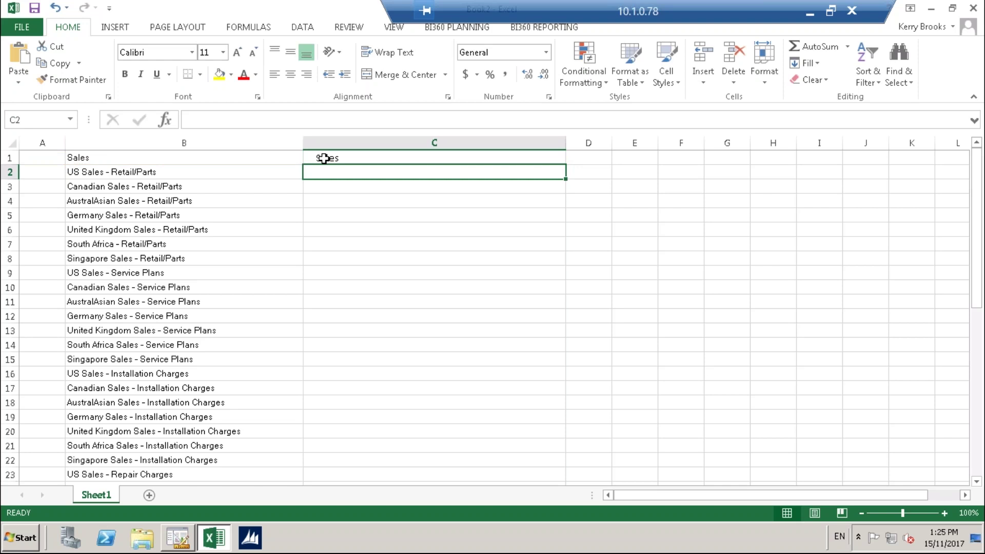
{"action": "left_click", "coordinate": [555, 156]}
{"action": "left_click_drag", "start_coordinate": [565, 164], "coordinate": [503, 449]}
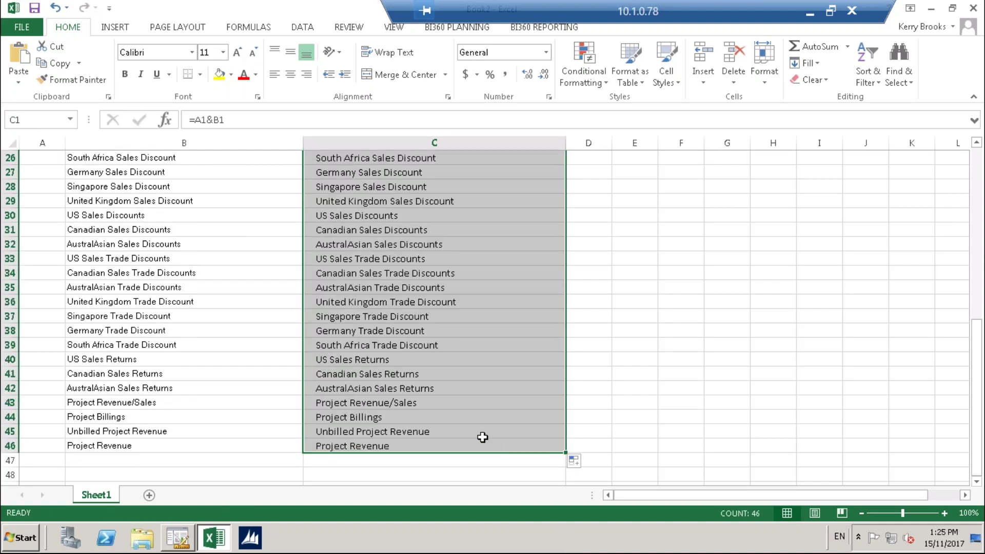
Step: Copy the indented descriptions in C1:C46 and switch back to the KB-IS-Demo row definition in Management Reporter
{"action": "right_click", "coordinate": [403, 205]}
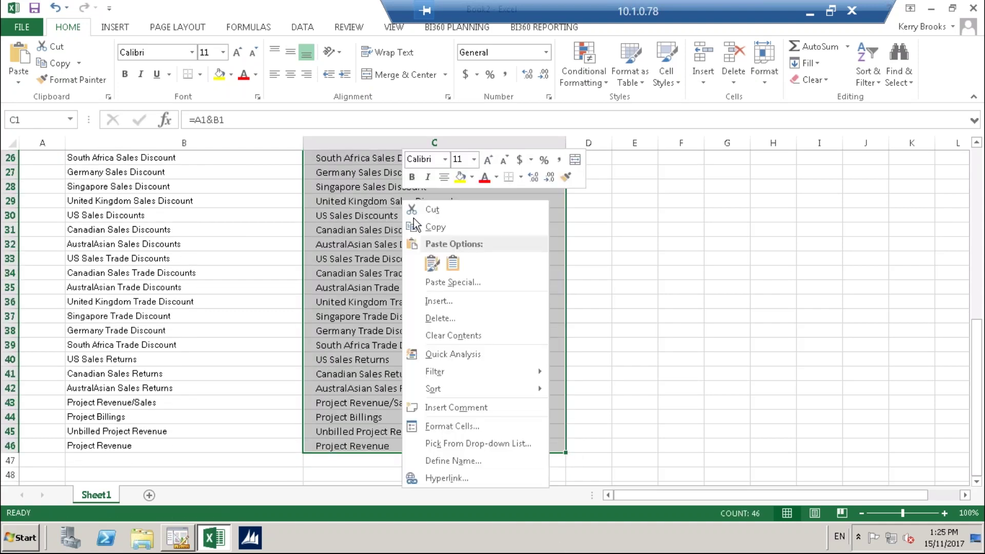
{"action": "left_click", "coordinate": [433, 227]}
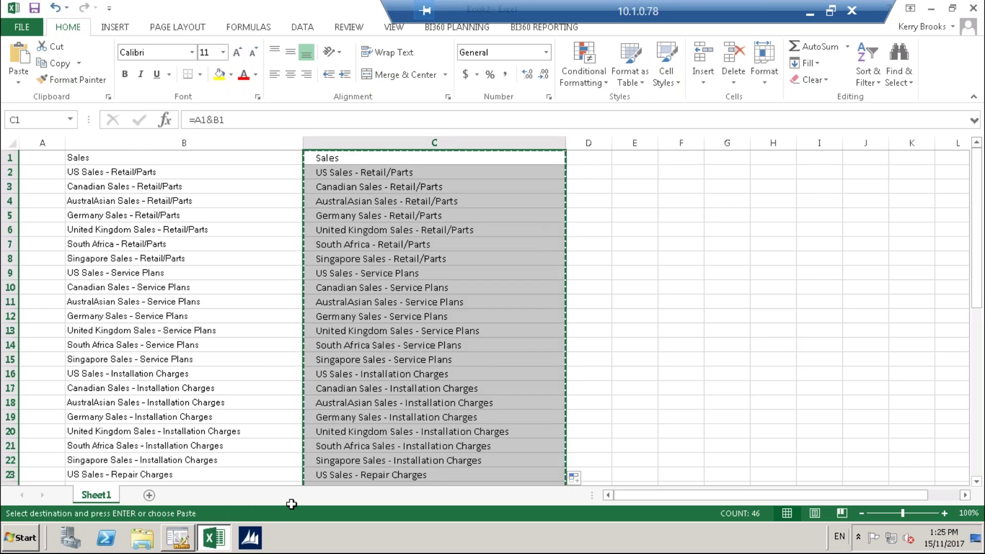
{"action": "left_click", "coordinate": [177, 543]}
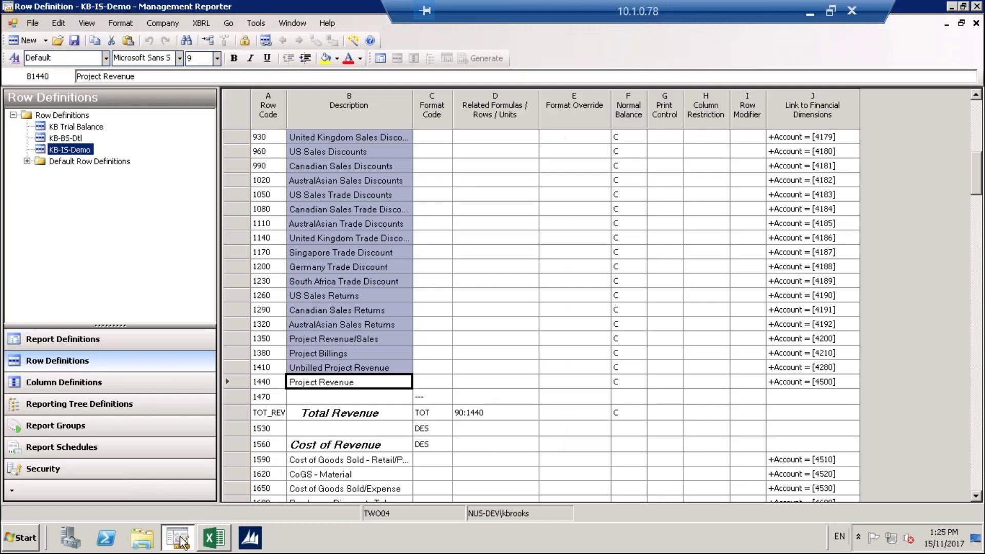
Step: Paste the indented descriptions over the revenue account descriptions, starting at the Sales row with row code 90
{"action": "left_click_drag", "start_coordinate": [976, 164], "coordinate": [976, 113]}
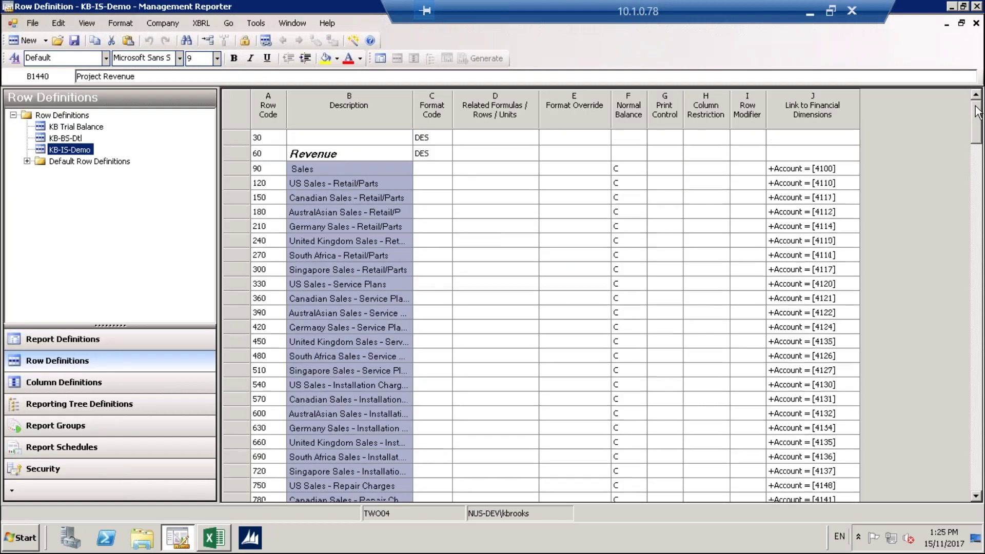
{"action": "left_click", "coordinate": [300, 168]}
{"action": "right_click", "coordinate": [301, 170]}
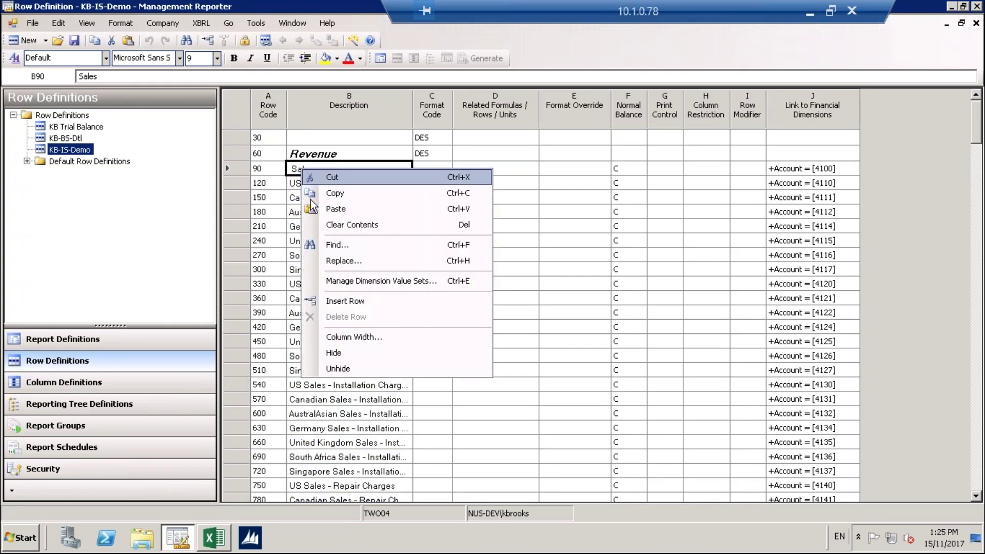
{"action": "left_click", "coordinate": [338, 209]}
{"action": "left_click", "coordinate": [533, 267]}
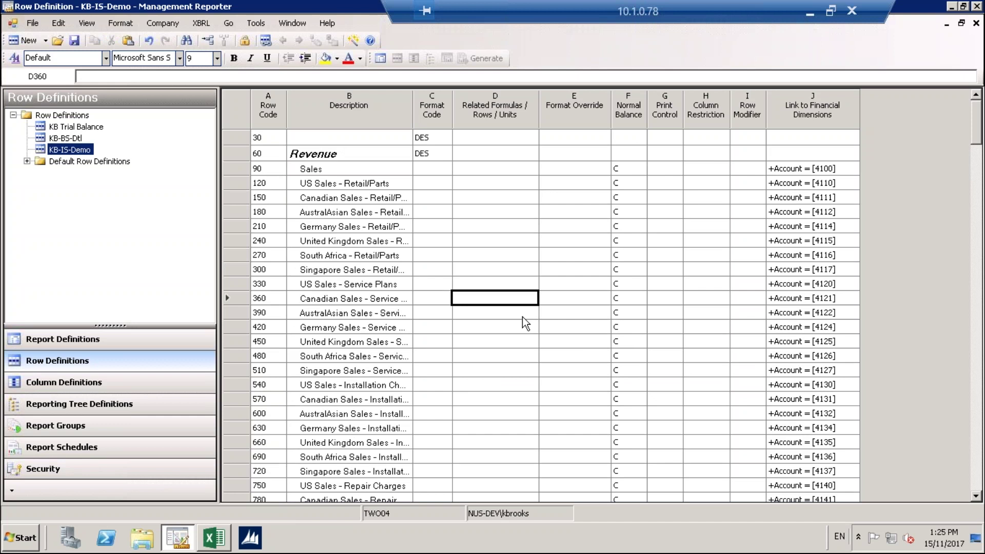
Step: Save and close the row definition, then generate the KB-IS-Demo report and close it after viewing the indented revenue lines
{"action": "left_click", "coordinate": [303, 155]}
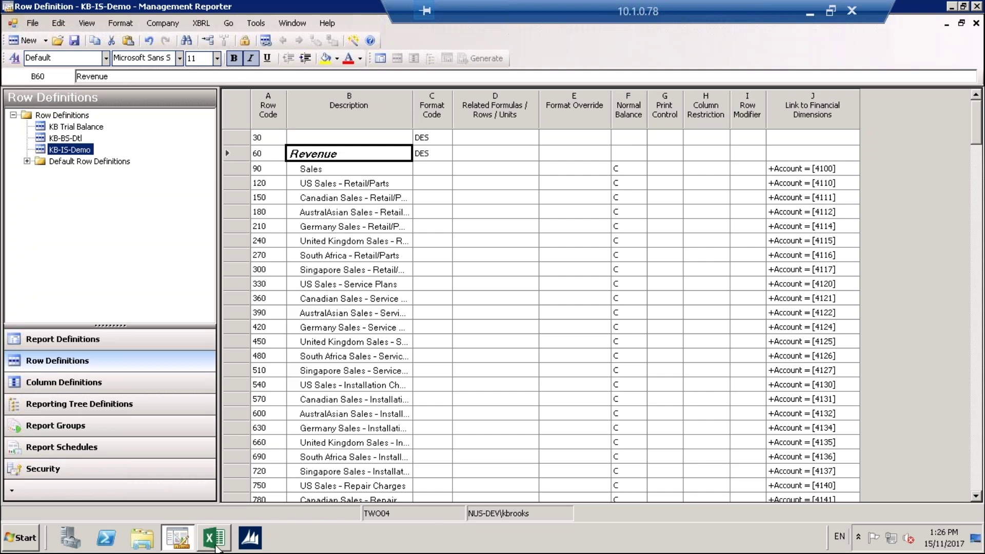
{"action": "mouse_move", "coordinate": [218, 545]}
{"action": "left_click", "coordinate": [75, 41]}
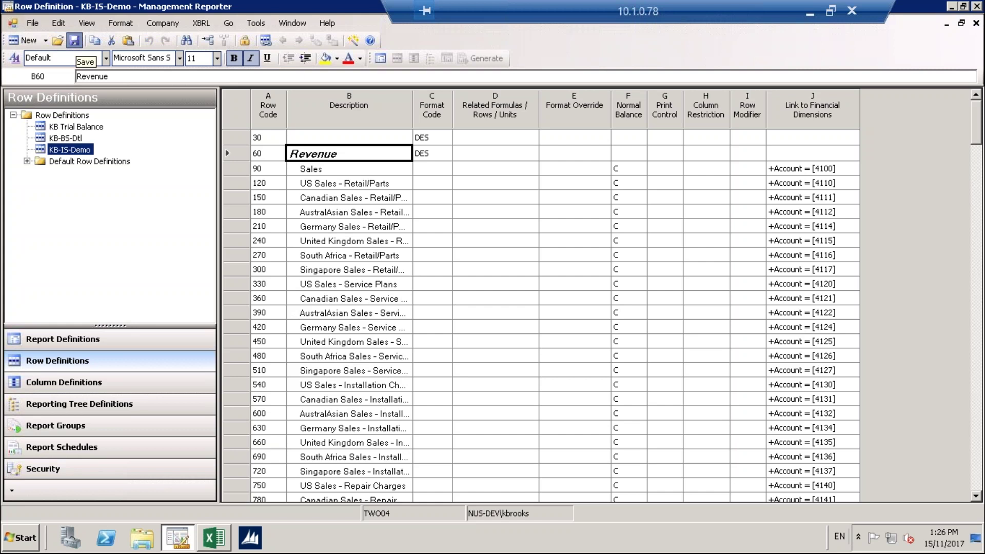
{"action": "left_click", "coordinate": [976, 23]}
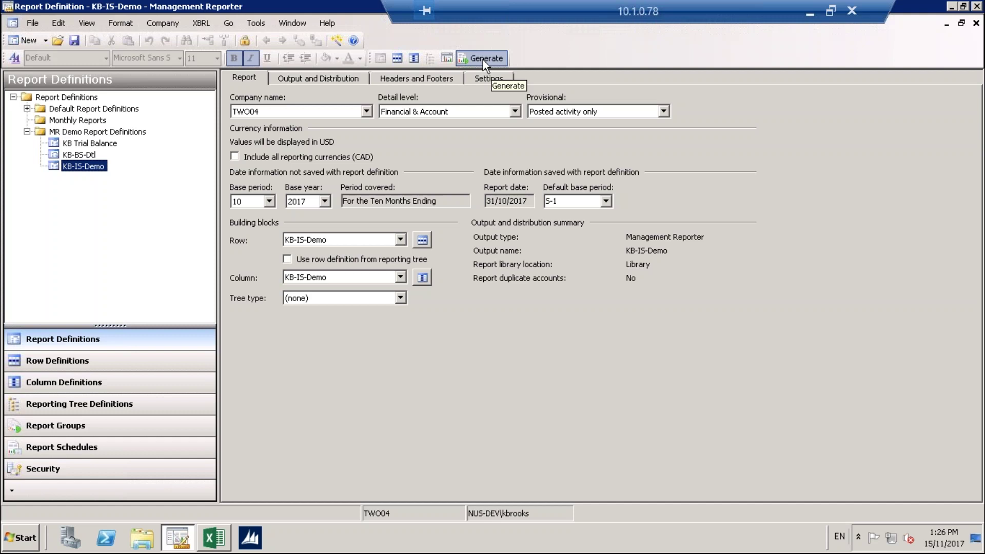
{"action": "left_click", "coordinate": [482, 60]}
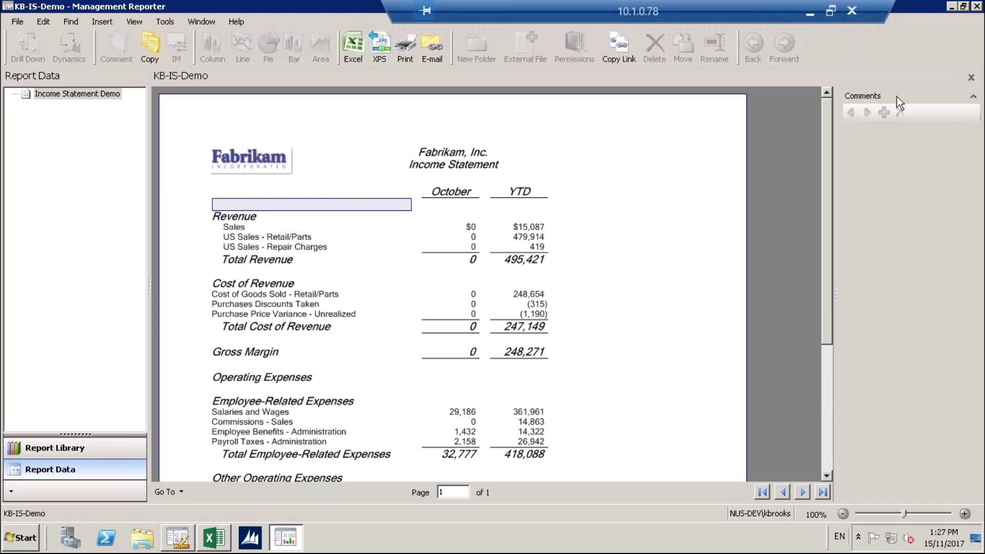
{"action": "left_click", "coordinate": [977, 7]}
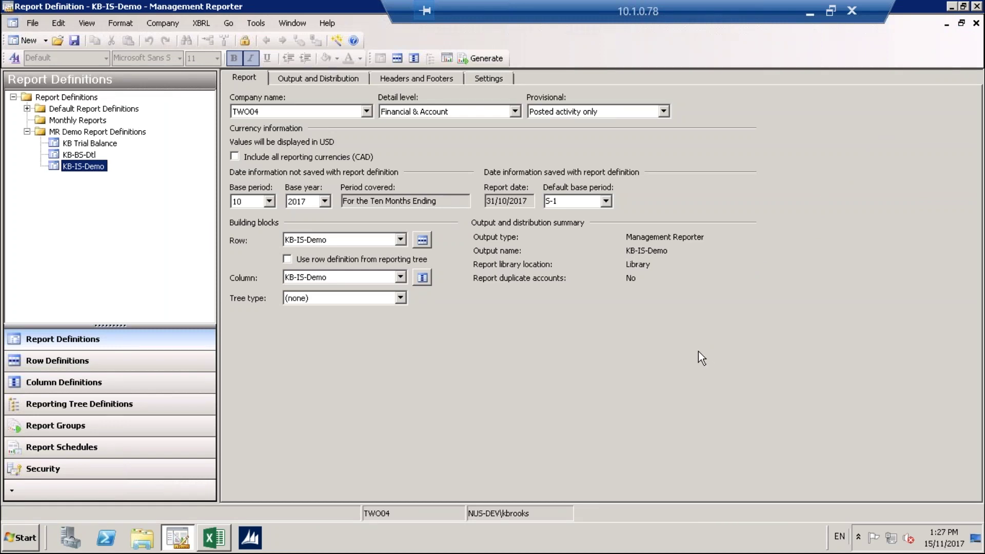
{"action": "left_click", "coordinate": [46, 41]}
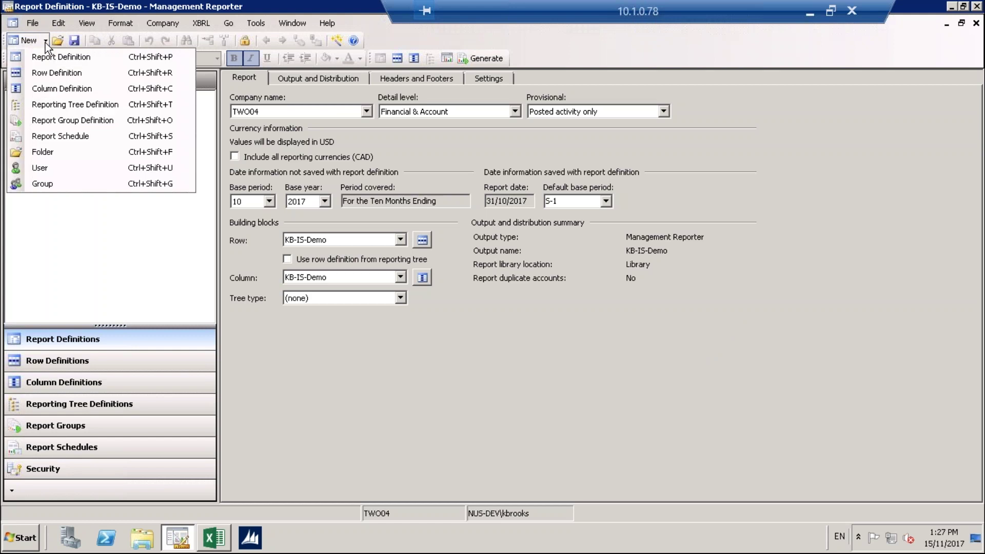
{"action": "left_click", "coordinate": [48, 90]}
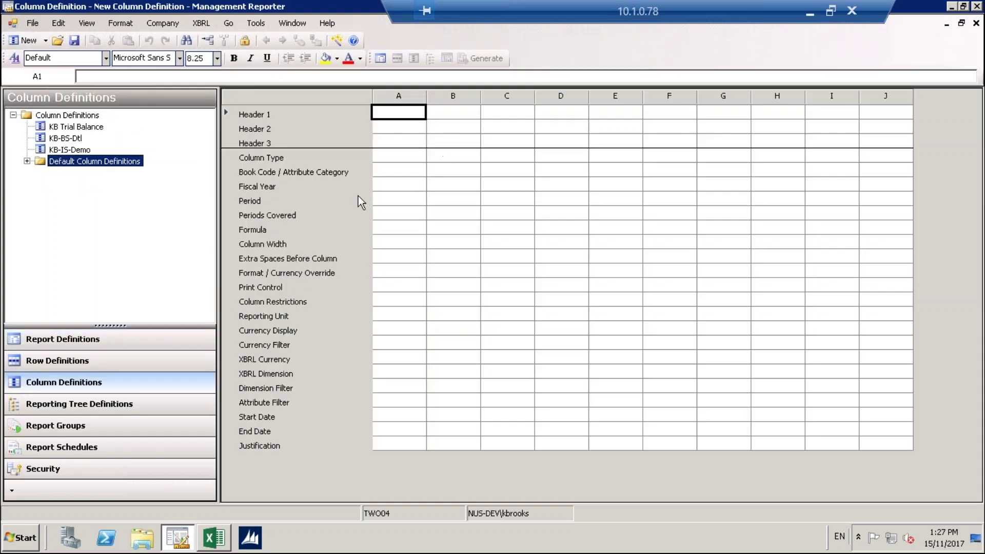
{"action": "left_click", "coordinate": [975, 24]}
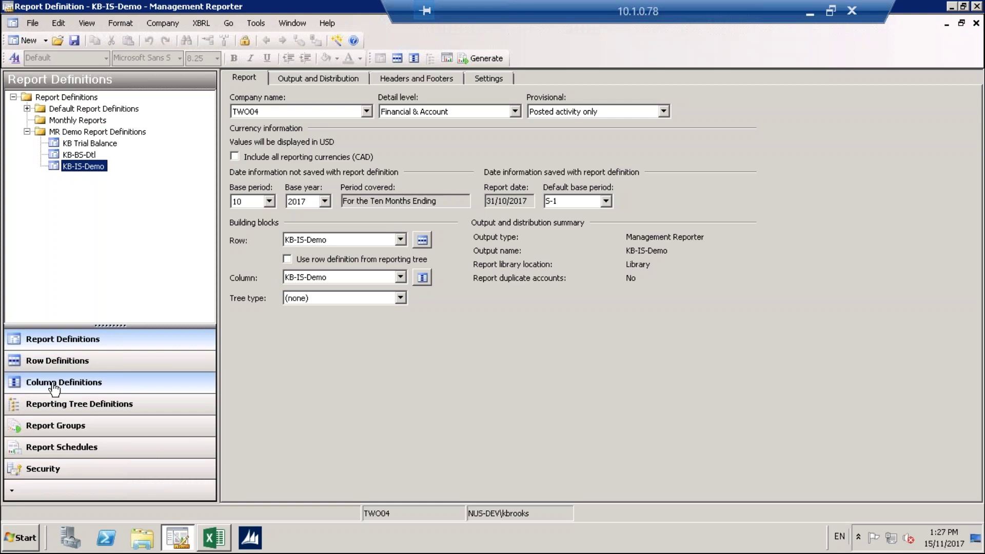
Step: Close the KB-IS-Demo report definition and save its changes
{"action": "left_click", "coordinate": [976, 27]}
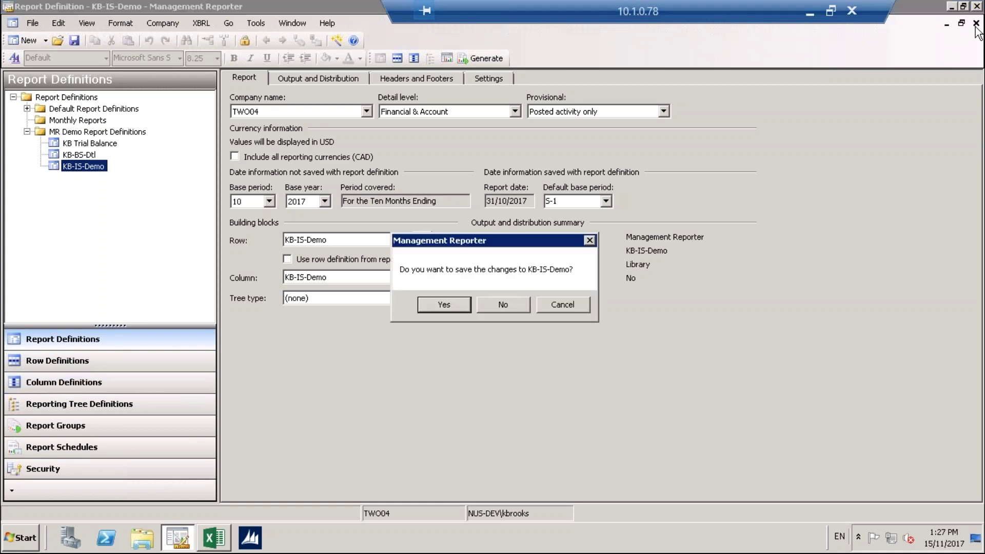
{"action": "left_click", "coordinate": [435, 307]}
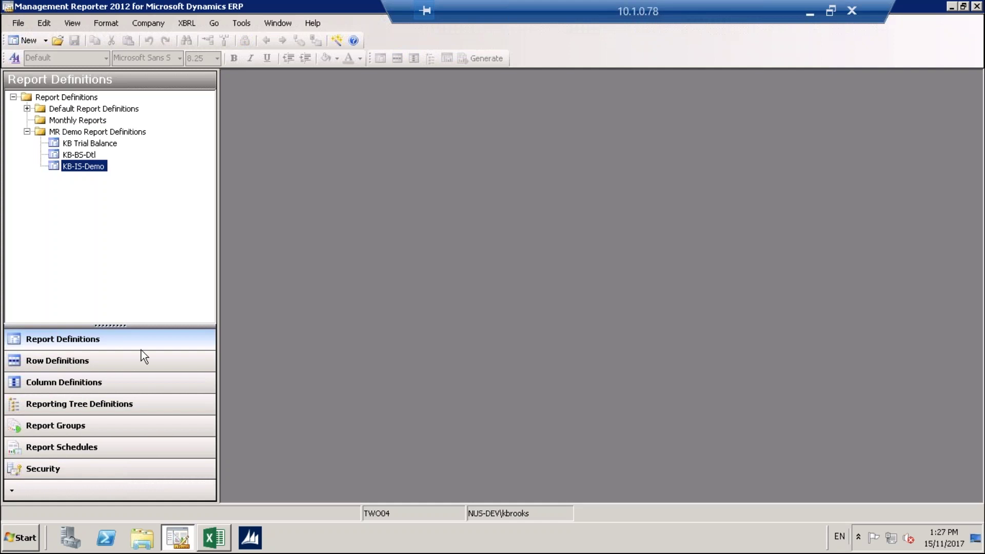
Step: Open the Rolling Quarter - Default column definition from the default column definitions, examine its column layout, and close it
{"action": "left_click", "coordinate": [48, 385]}
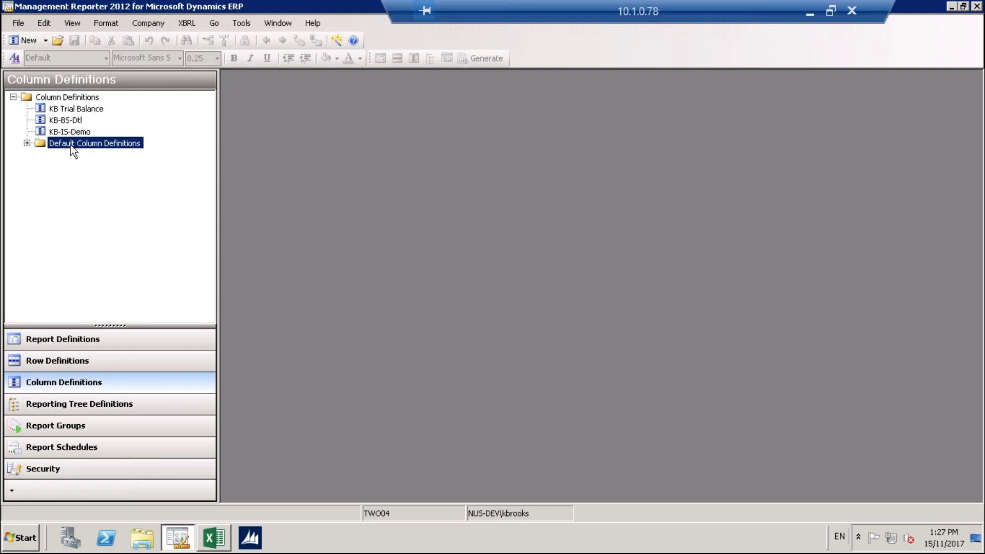
{"action": "left_click", "coordinate": [27, 143]}
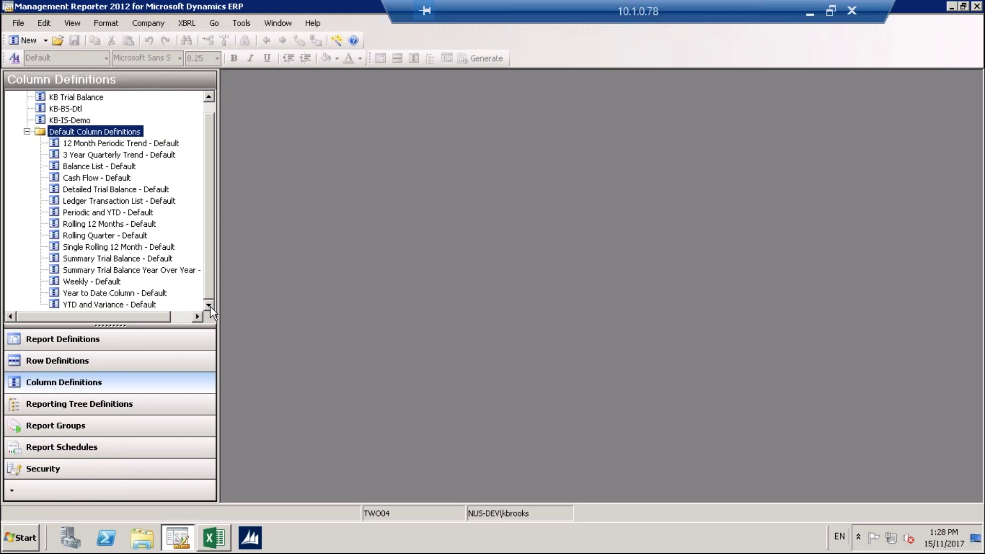
{"action": "left_click", "coordinate": [90, 237]}
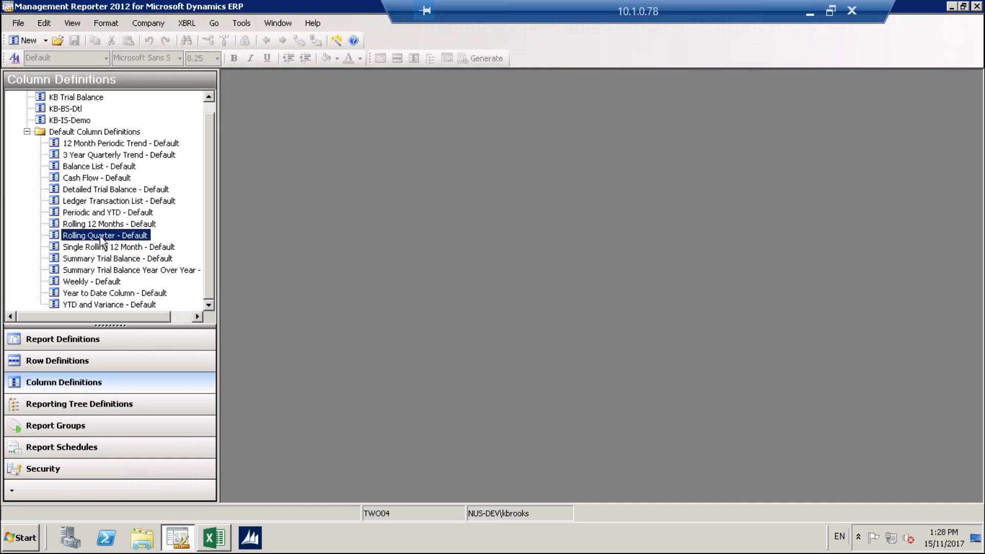
{"action": "double_click", "coordinate": [102, 237]}
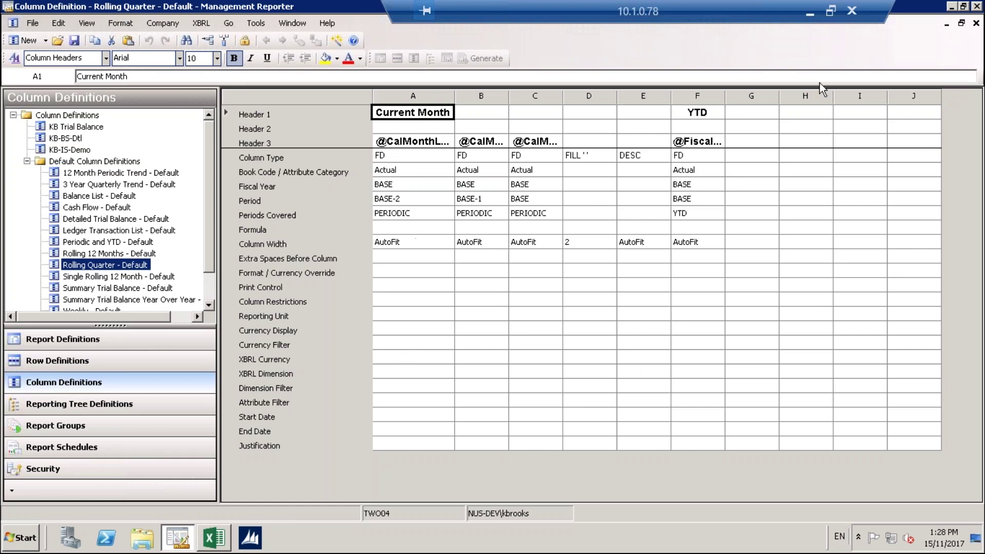
{"action": "left_click", "coordinate": [975, 24]}
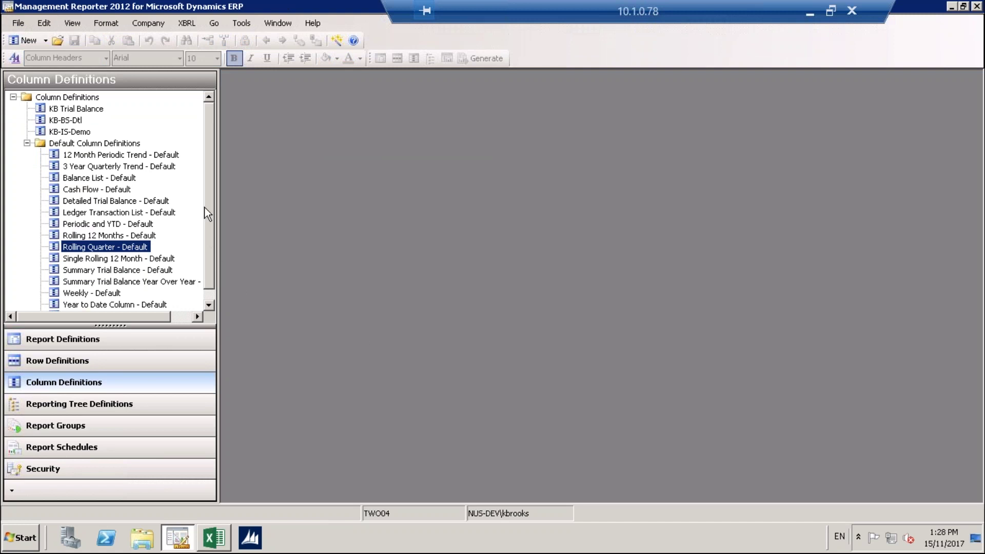
Step: Reopen the KB-IS-Demo report definition and set its column definition to Rolling Quarter - Default
{"action": "left_click", "coordinate": [46, 346]}
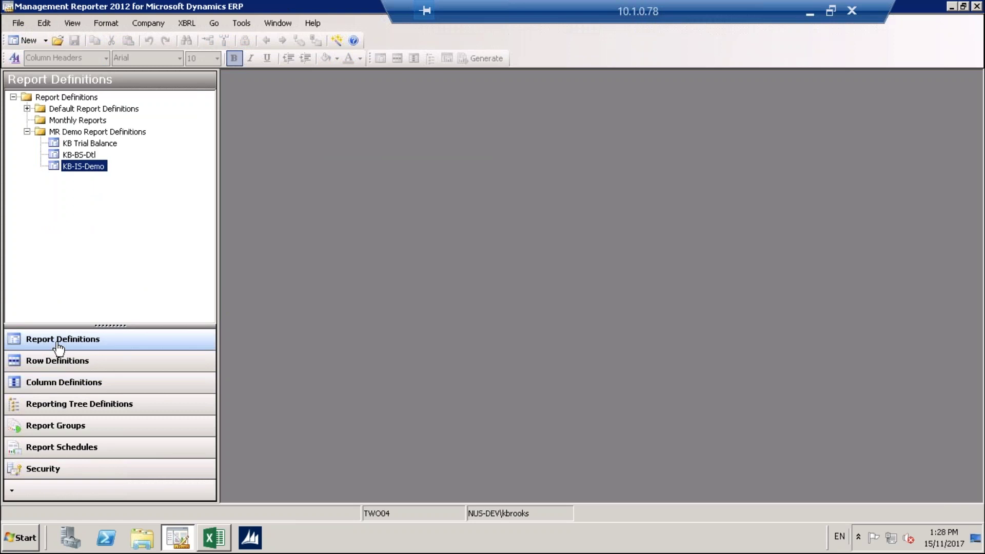
{"action": "double_click", "coordinate": [72, 165]}
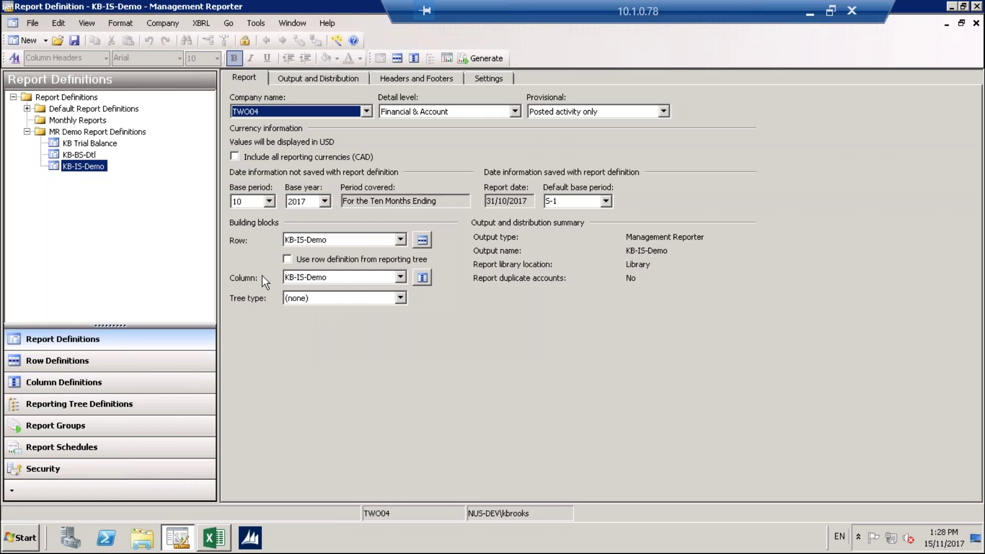
{"action": "left_click", "coordinate": [401, 278]}
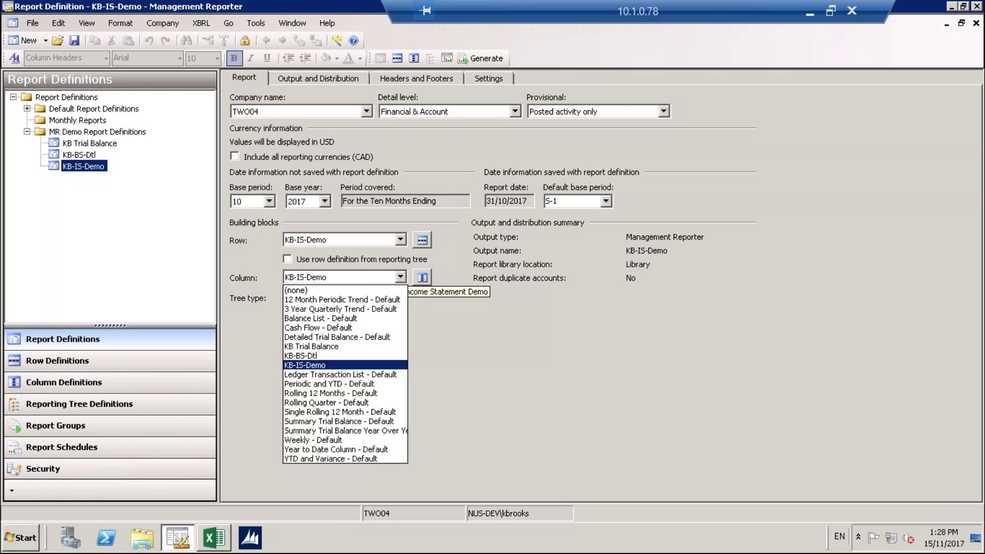
{"action": "left_click", "coordinate": [313, 403]}
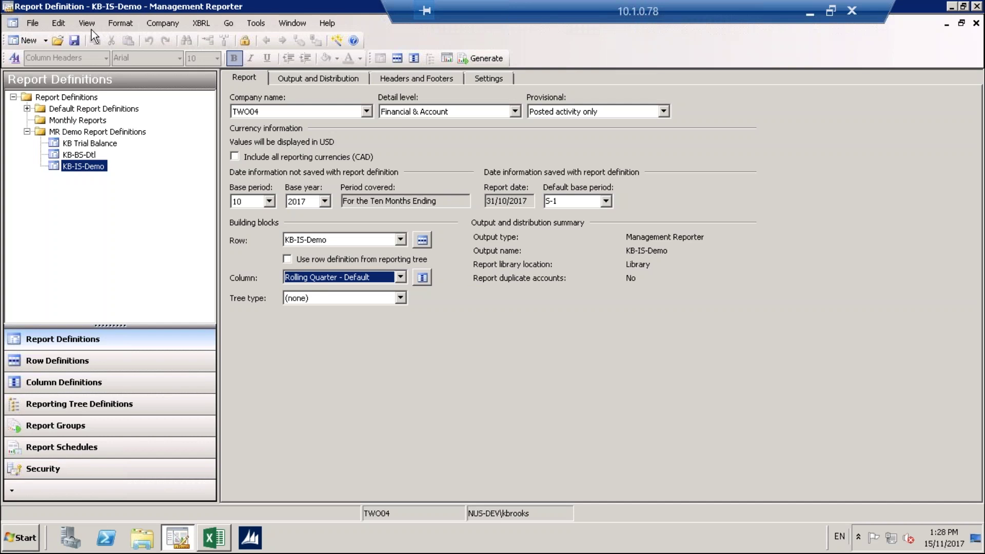
Step: Save the report definition as a copy named KB-IS-ROLQTR with the description Income Statement Rolling Quarter
{"action": "left_click", "coordinate": [32, 25]}
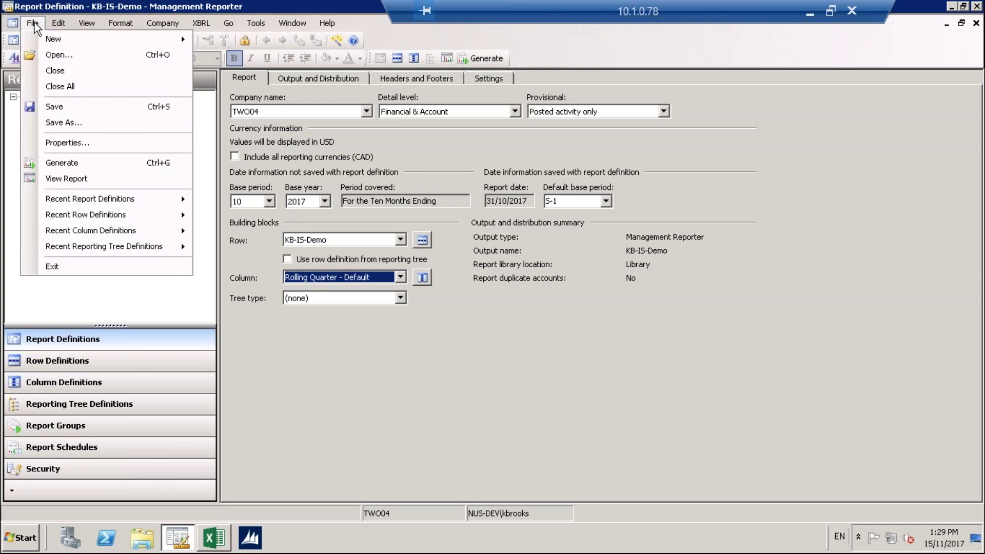
{"action": "left_click", "coordinate": [59, 122]}
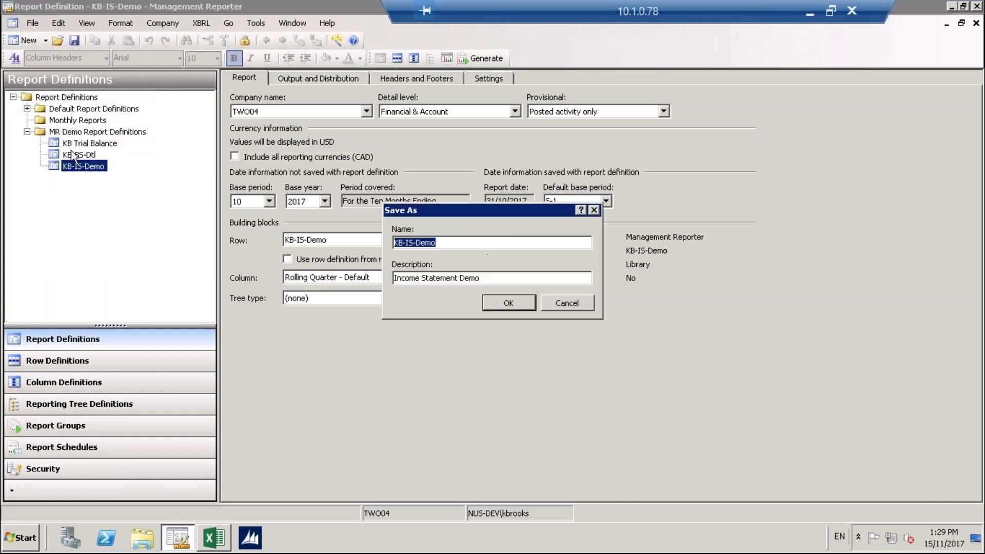
{"action": "left_click", "coordinate": [440, 243]}
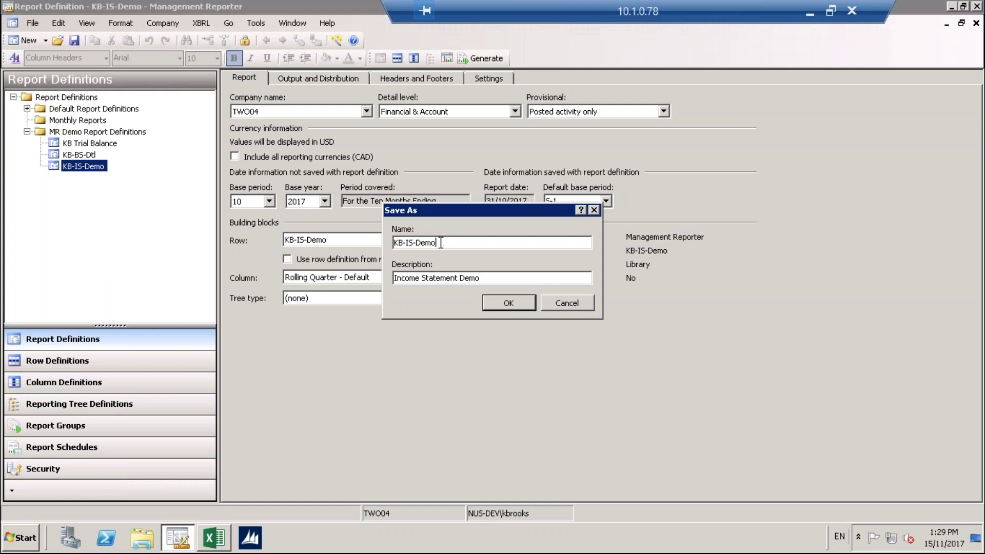
{"action": "key", "text": "BackSpace"}
{"action": "key", "text": "BackSpace"}
{"action": "key", "text": "BackSpace"}
{"action": "key", "text": "BackSpace"}
{"action": "type", "text": "ROLQTR"}
{"action": "left_click_drag", "start_coordinate": [485, 277], "coordinate": [459, 282]}
{"action": "type", "text": "Rolling"}
{"action": "key", "text": "BackSpace"}
{"action": "key", "text": "BackSpace"}
{"action": "key", "text": "BackSpace"}
{"action": "key", "text": "BackSpace"}
{"action": "key", "text": "BackSpace"}
{"action": "key", "text": "BackSpace"}
{"action": "key", "text": "BackSpace"}
{"action": "type", "text": "Rolling Quarter"}
{"action": "left_click", "coordinate": [509, 302]}
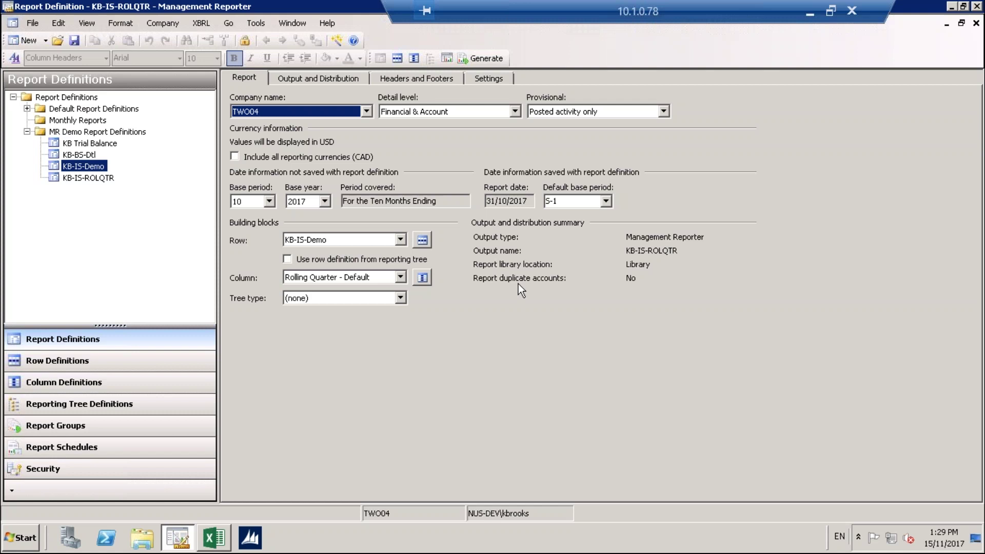
Step: Generate the KB-IS-ROLQTR report, review and close it, and save the report definition
{"action": "left_click", "coordinate": [87, 181]}
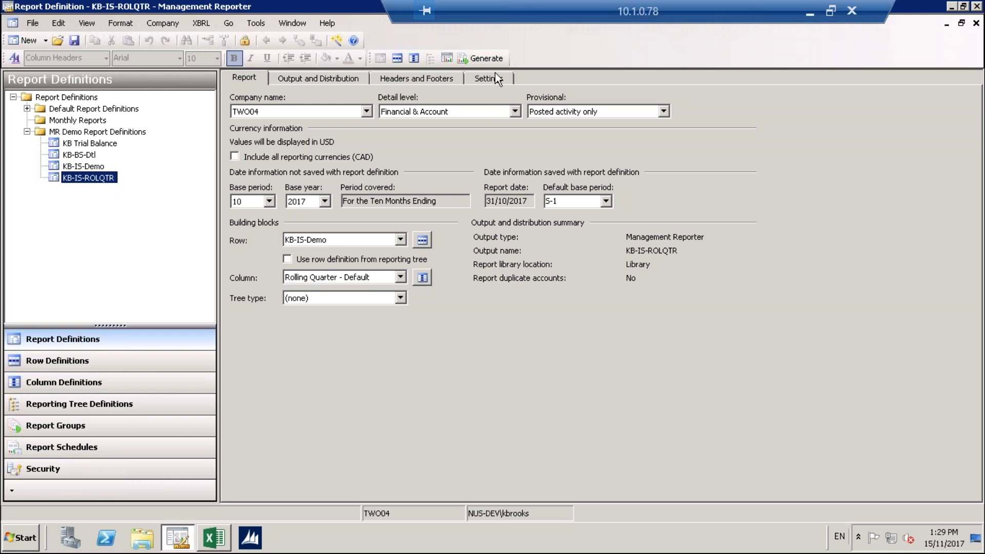
{"action": "left_click", "coordinate": [479, 58]}
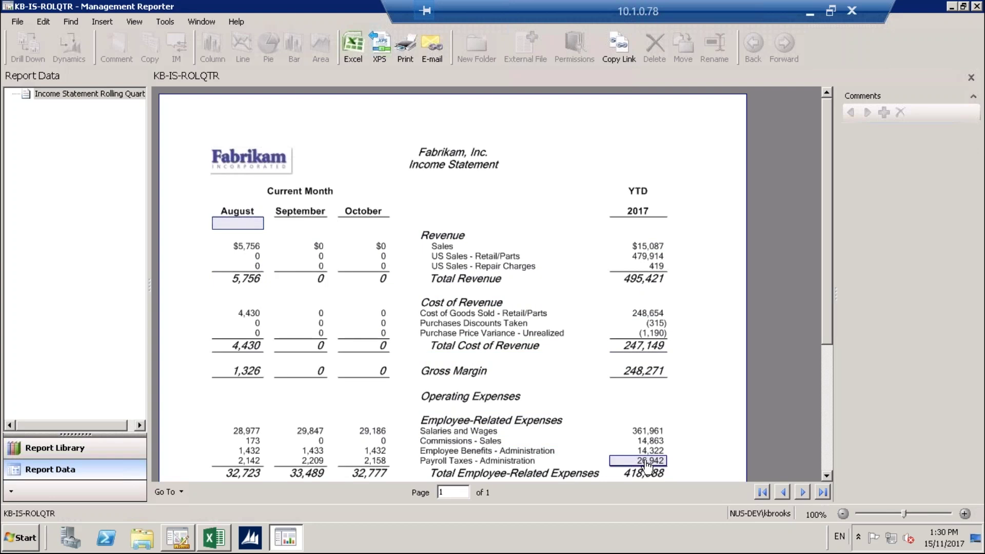
{"action": "left_click", "coordinate": [452, 324]}
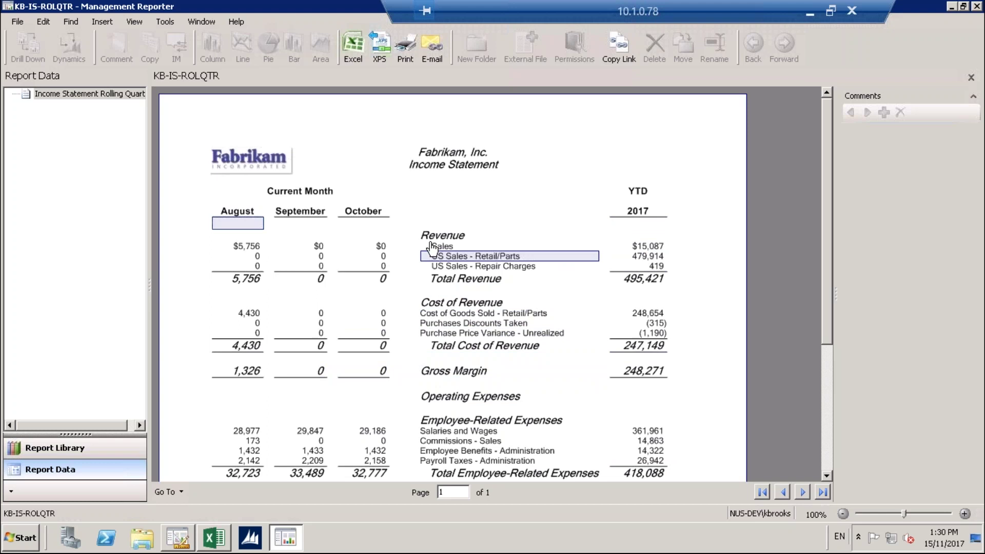
{"action": "left_click", "coordinate": [976, 6]}
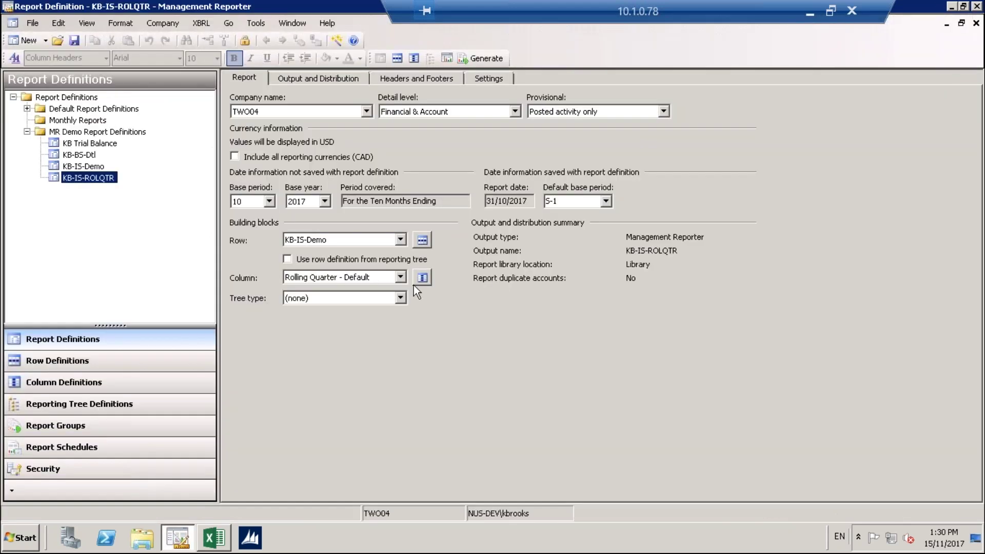
{"action": "left_click", "coordinate": [74, 40]}
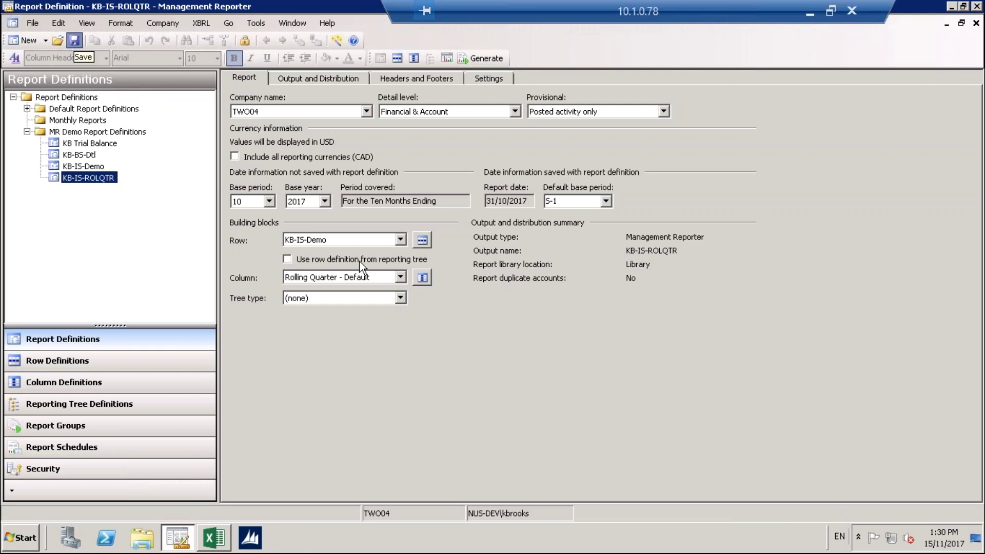
Step: Examine the column definition linked to KB-IS-ROLQTR and the list of other column definitions available for the report
{"action": "left_click", "coordinate": [422, 278]}
{"action": "left_click", "coordinate": [499, 273]}
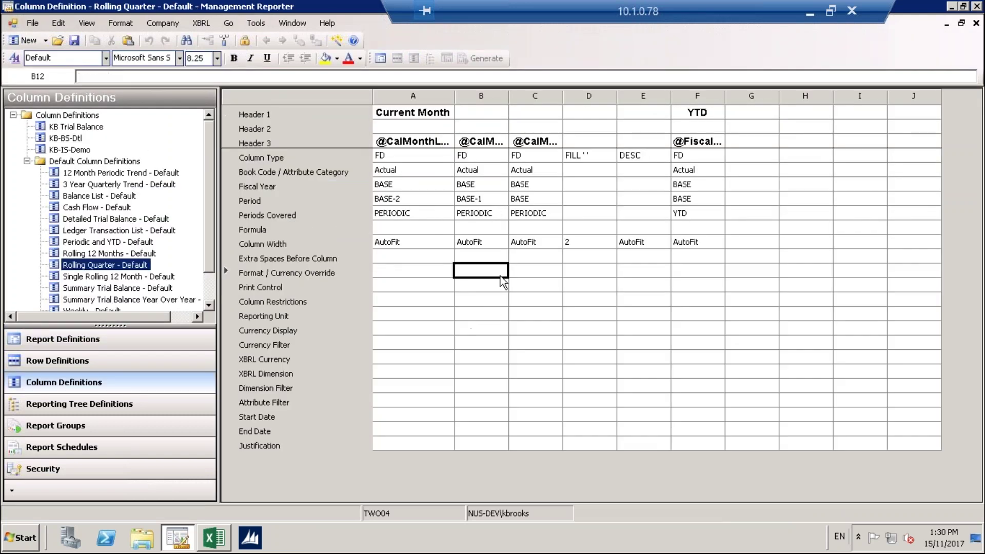
{"action": "left_click", "coordinate": [976, 24]}
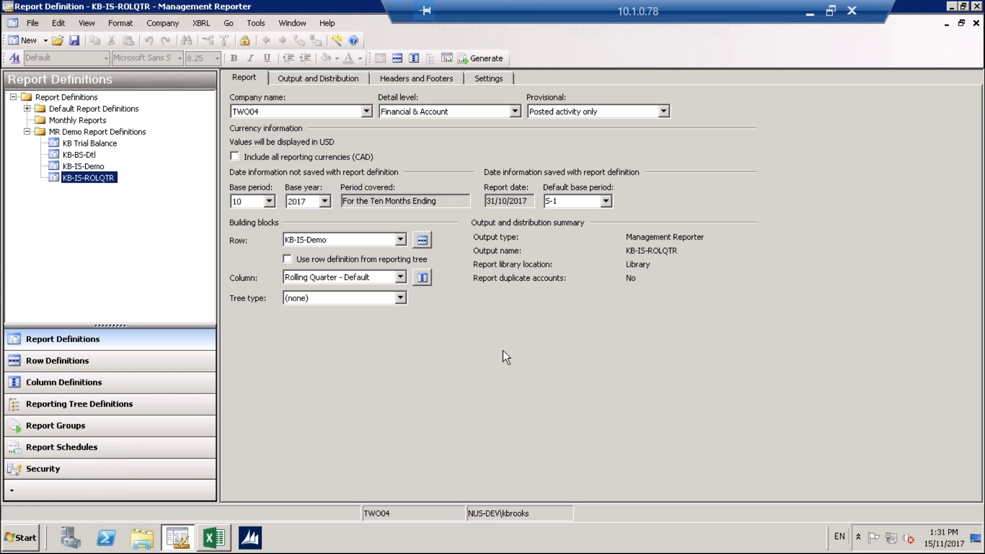
{"action": "left_click", "coordinate": [400, 277]}
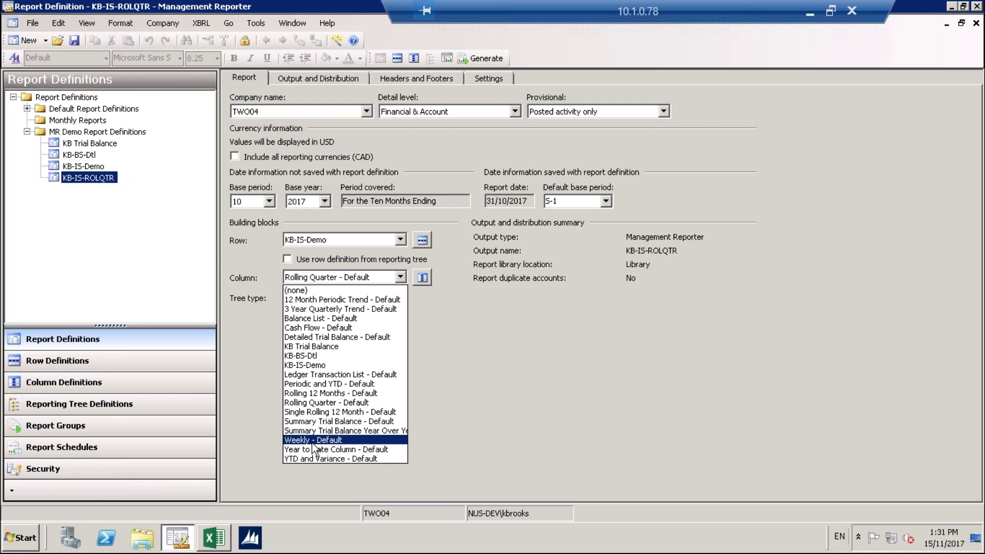
{"action": "left_click", "coordinate": [440, 320]}
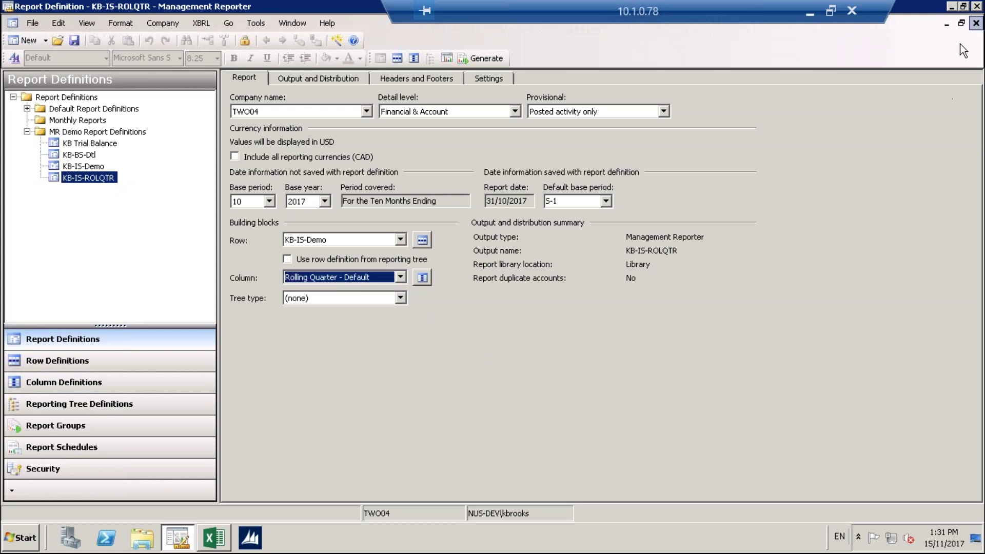
Step: Close the report definition, then open the Expenses - Default row definition, examine its links to financial dimensions, and close it
{"action": "left_click", "coordinate": [976, 23]}
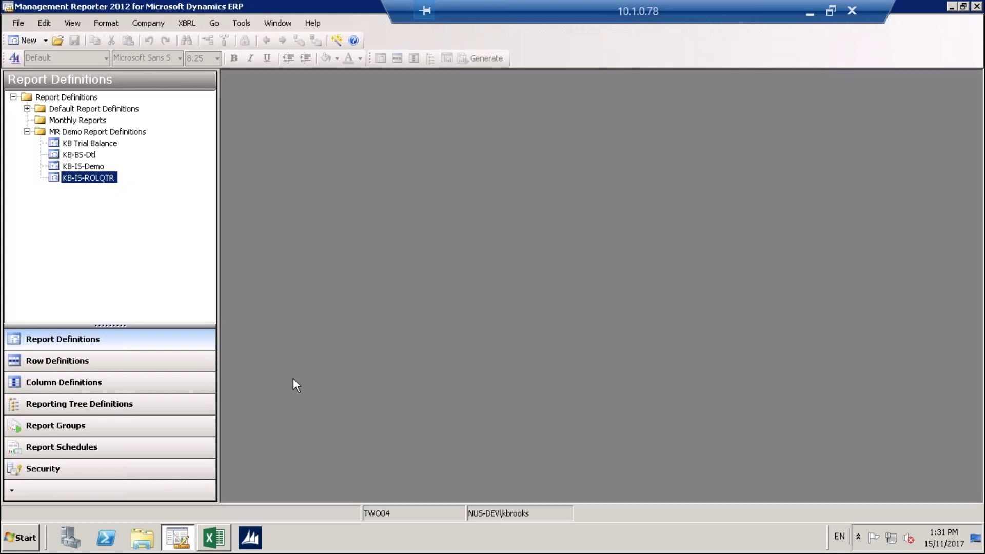
{"action": "left_click", "coordinate": [46, 369]}
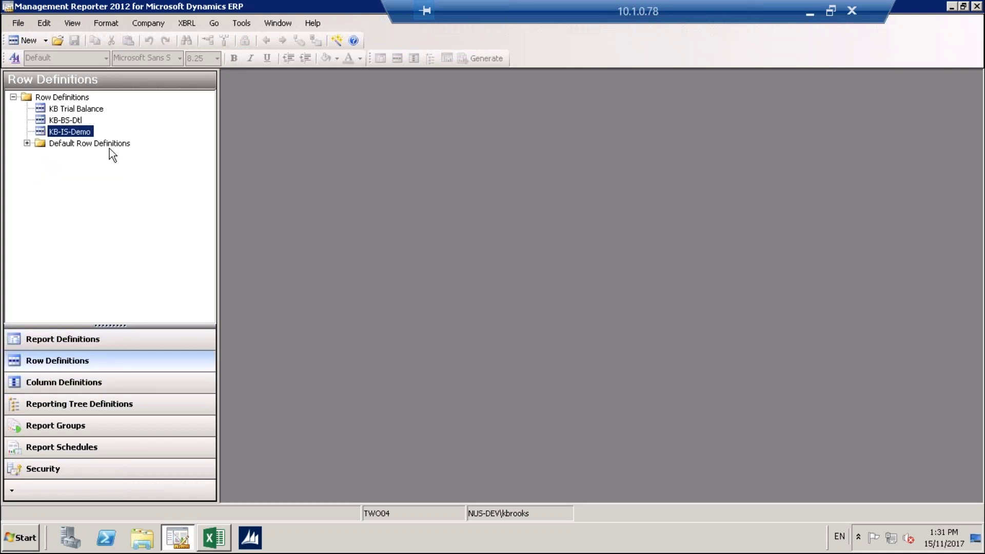
{"action": "left_click", "coordinate": [27, 143]}
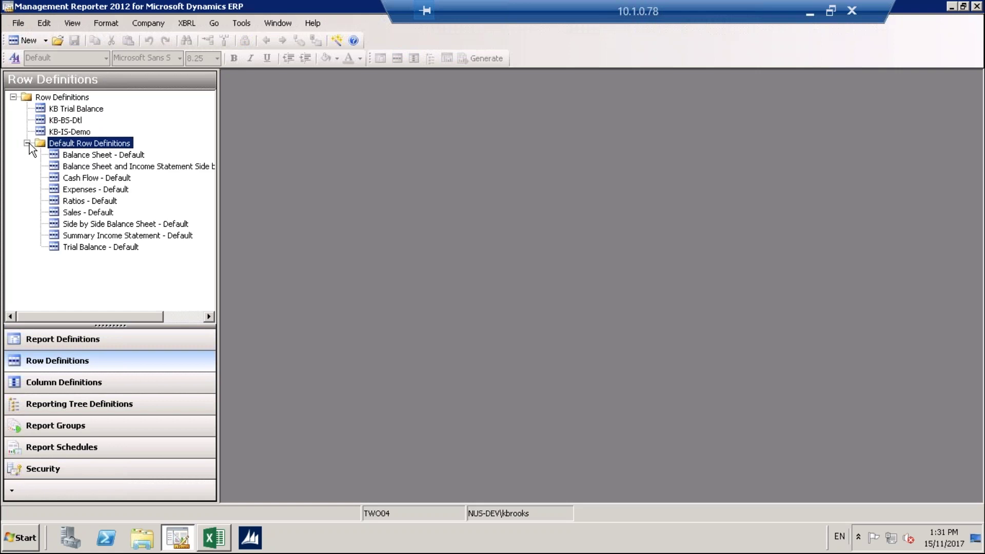
{"action": "left_click", "coordinate": [81, 190]}
{"action": "double_click", "coordinate": [80, 190]}
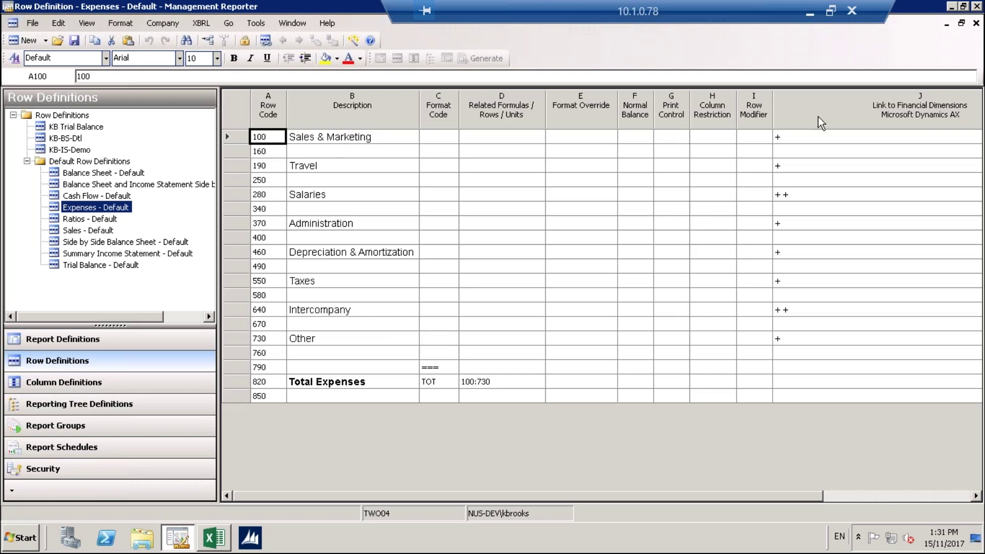
{"action": "left_click", "coordinate": [815, 137]}
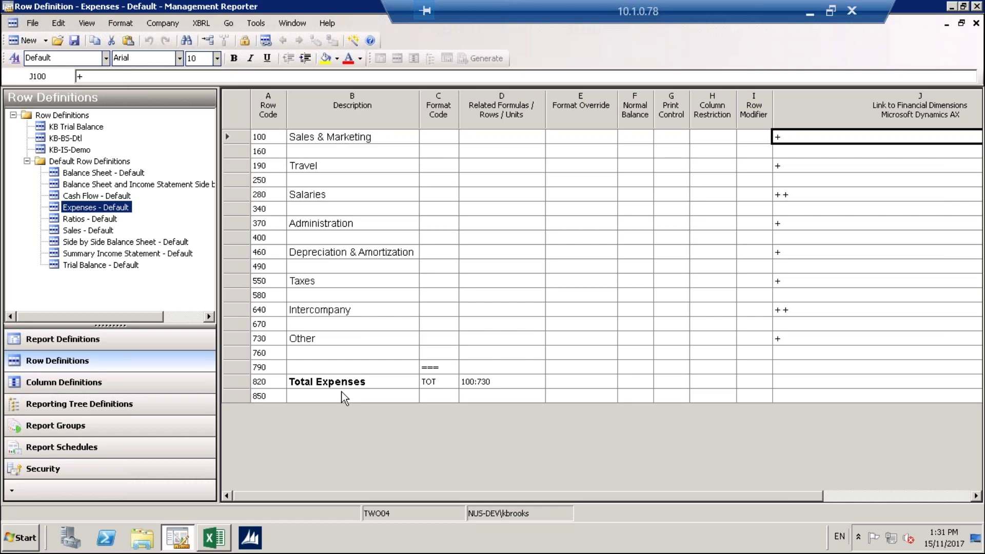
{"action": "left_click", "coordinate": [976, 24]}
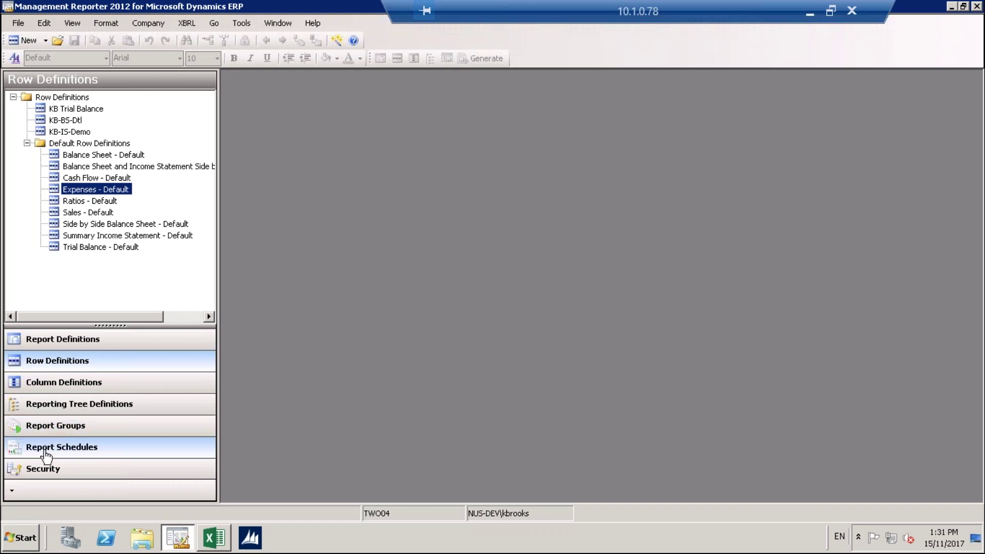
Step: Create a folder named Monthly Reports under Report Groups and select it
{"action": "left_click", "coordinate": [67, 428]}
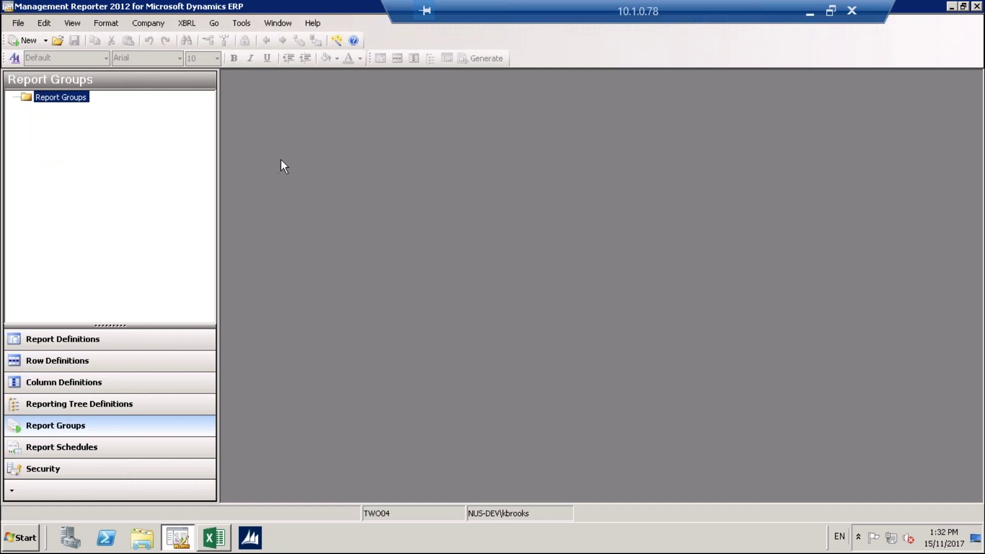
{"action": "left_click", "coordinate": [45, 40]}
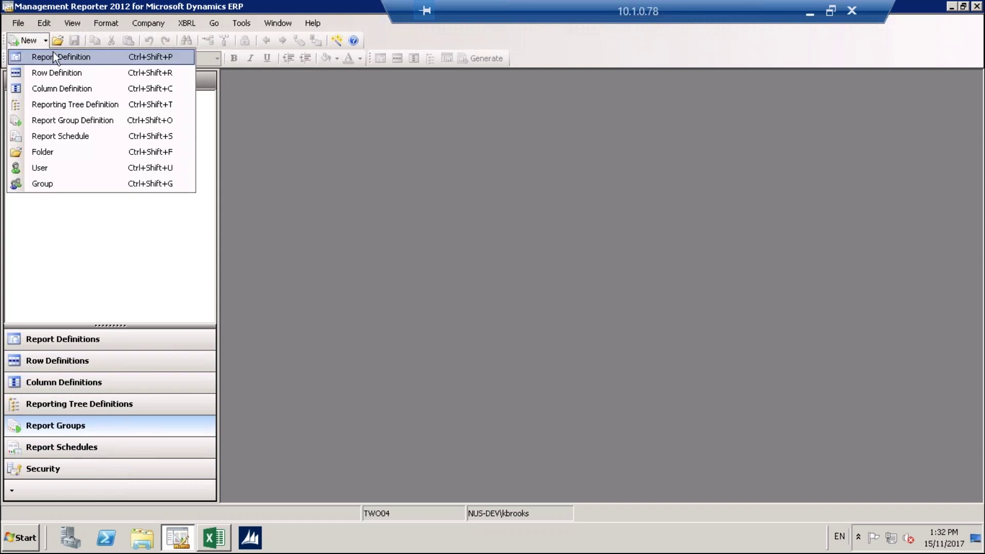
{"action": "left_click", "coordinate": [266, 257]}
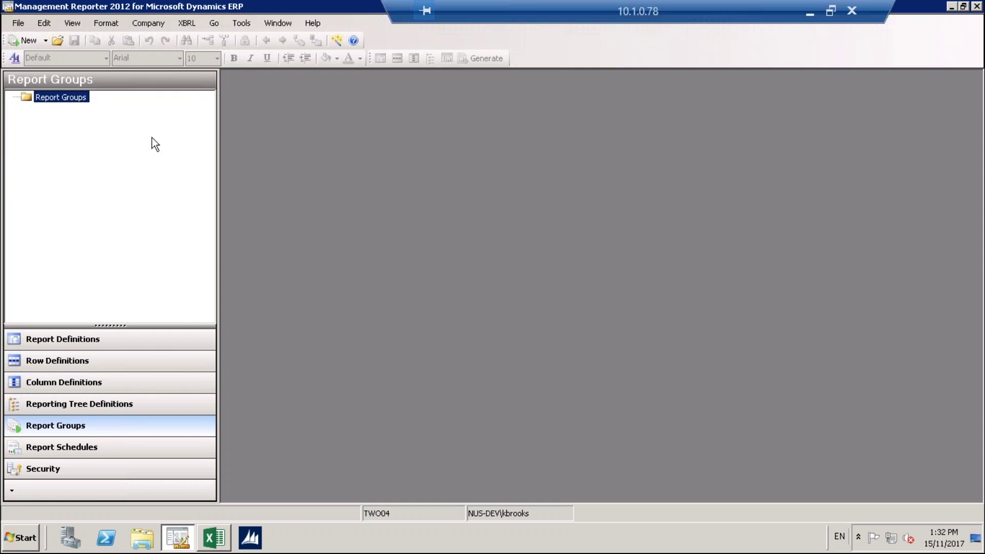
{"action": "right_click", "coordinate": [57, 99]}
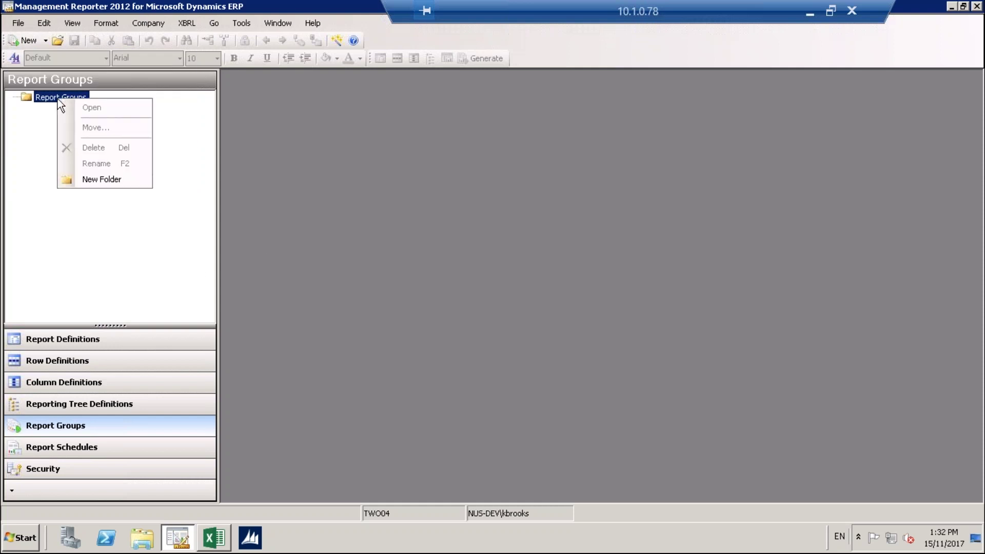
{"action": "left_click", "coordinate": [101, 179]}
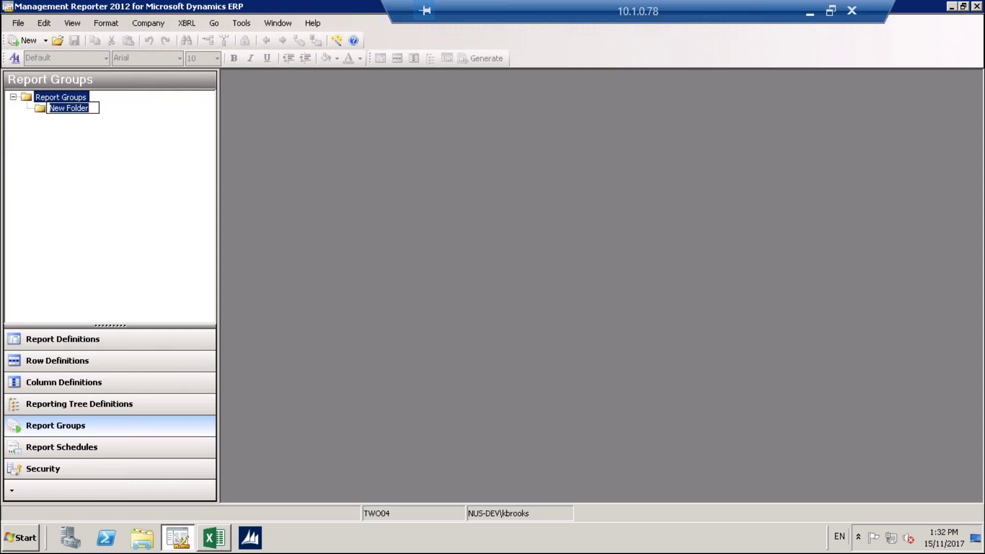
{"action": "type", "text": "Monthly Reports"}
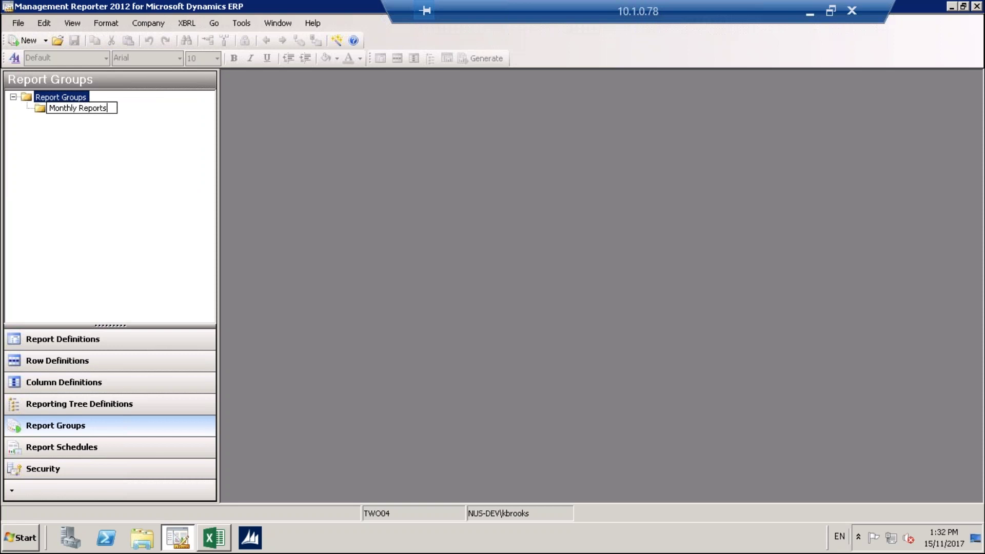
{"action": "key", "text": "Return"}
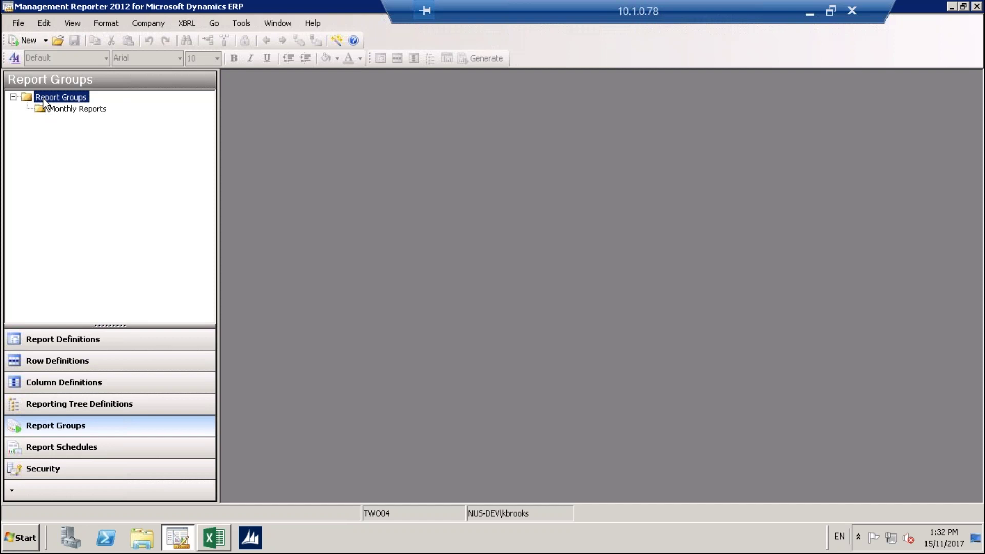
{"action": "left_click", "coordinate": [38, 110]}
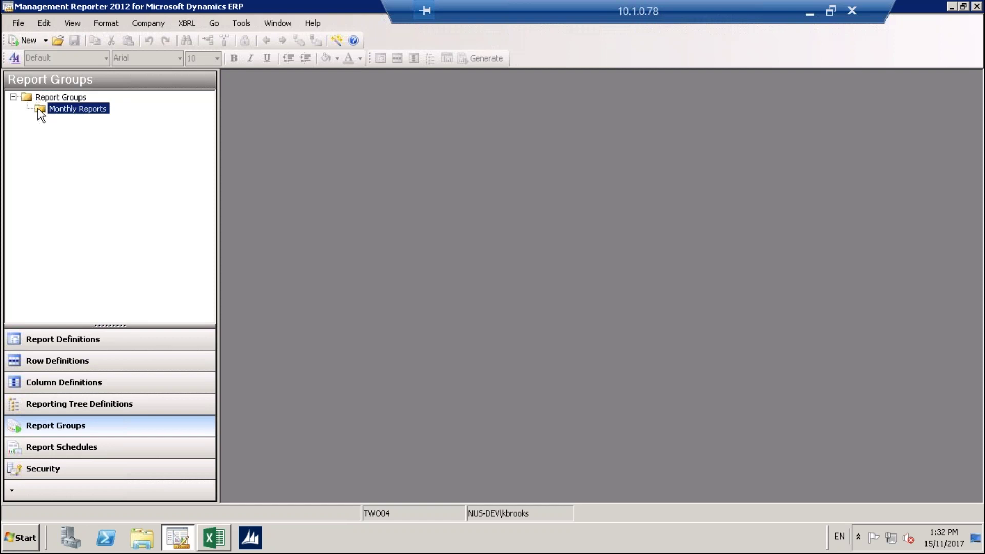
{"action": "left_click", "coordinate": [45, 41]}
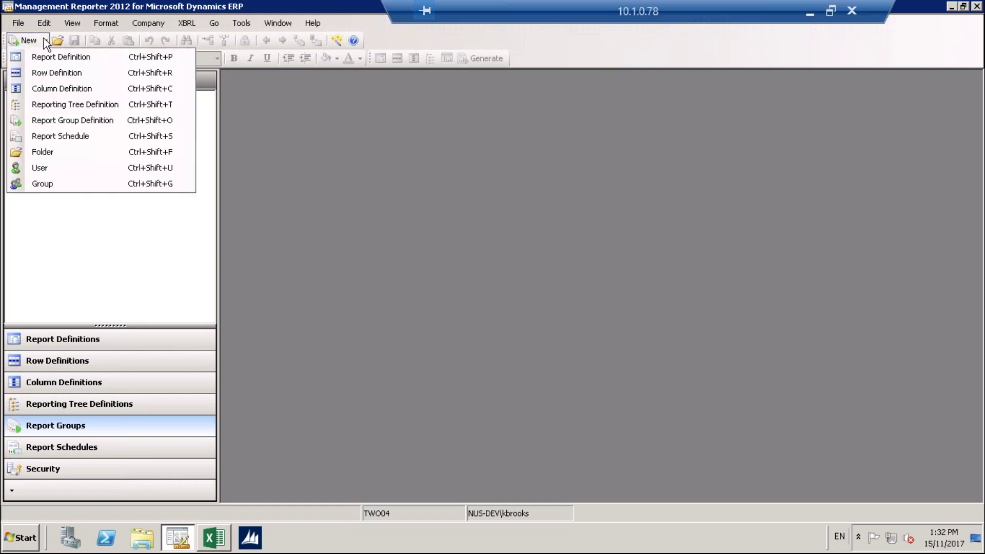
{"action": "left_click", "coordinate": [49, 89]}
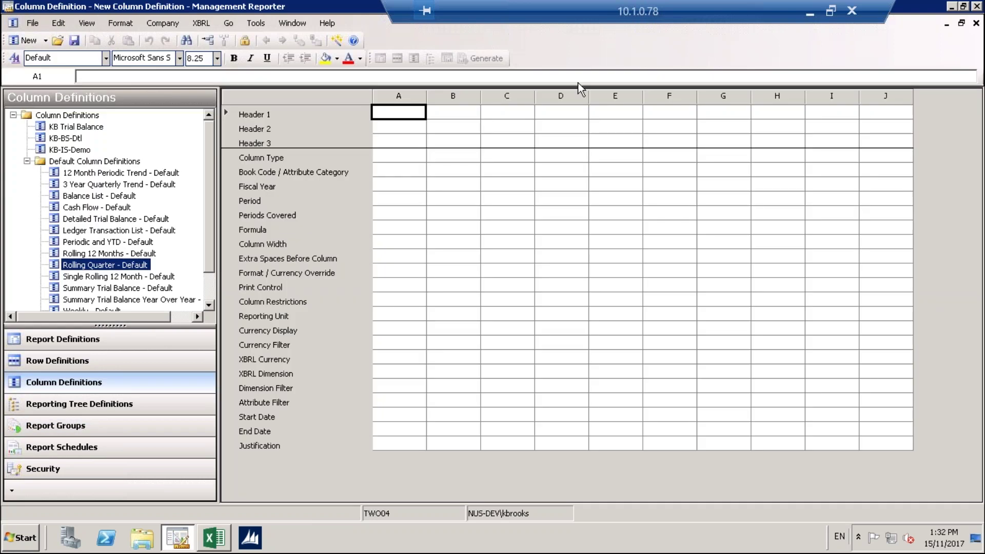
{"action": "left_click", "coordinate": [975, 23]}
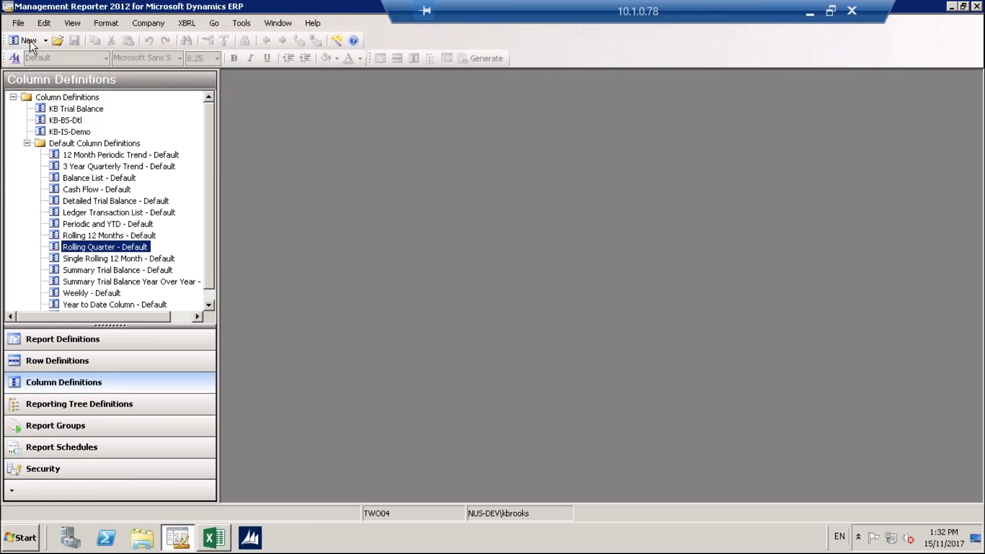
{"action": "left_click", "coordinate": [30, 41]}
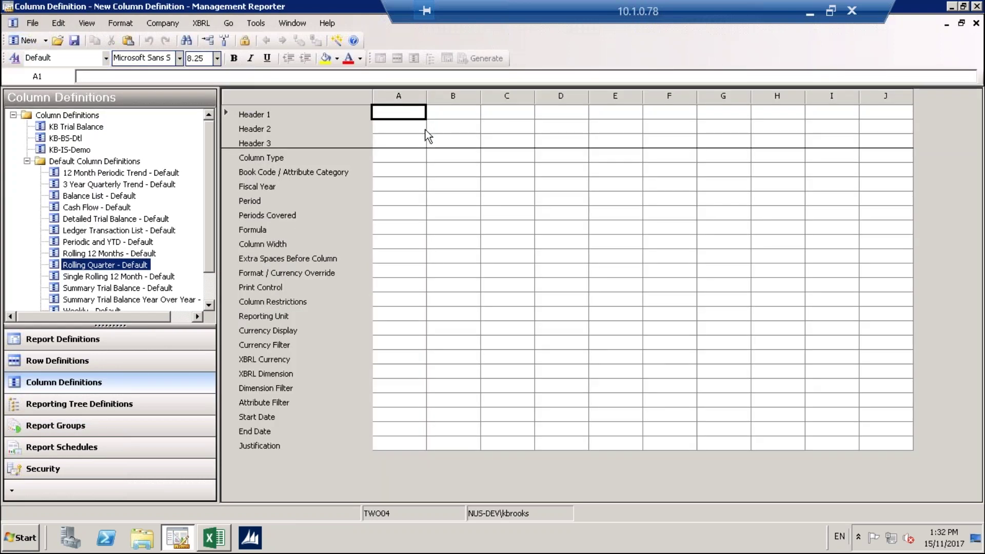
{"action": "left_click", "coordinate": [976, 24]}
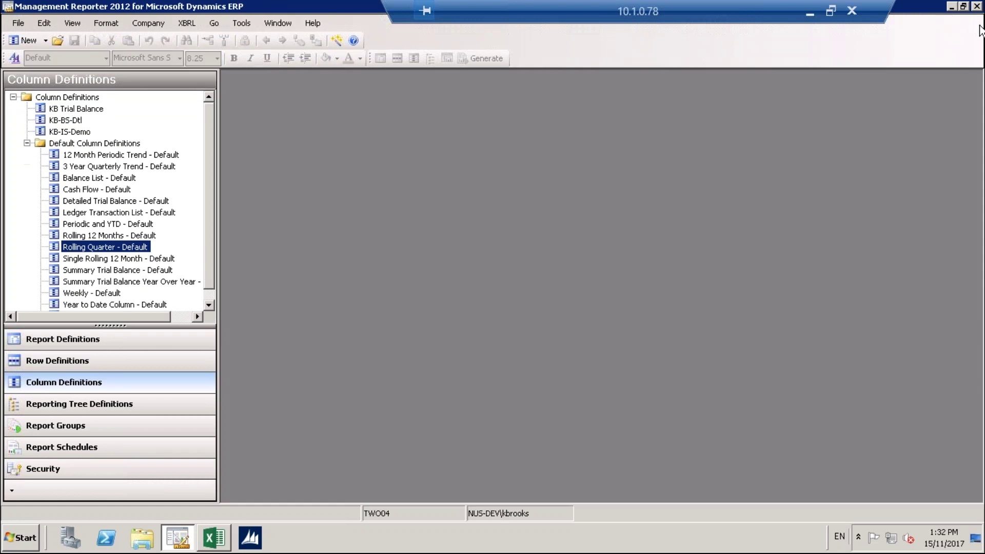
Step: Start a new report group definition and set its detail level to Financial & Account
{"action": "left_click", "coordinate": [45, 45]}
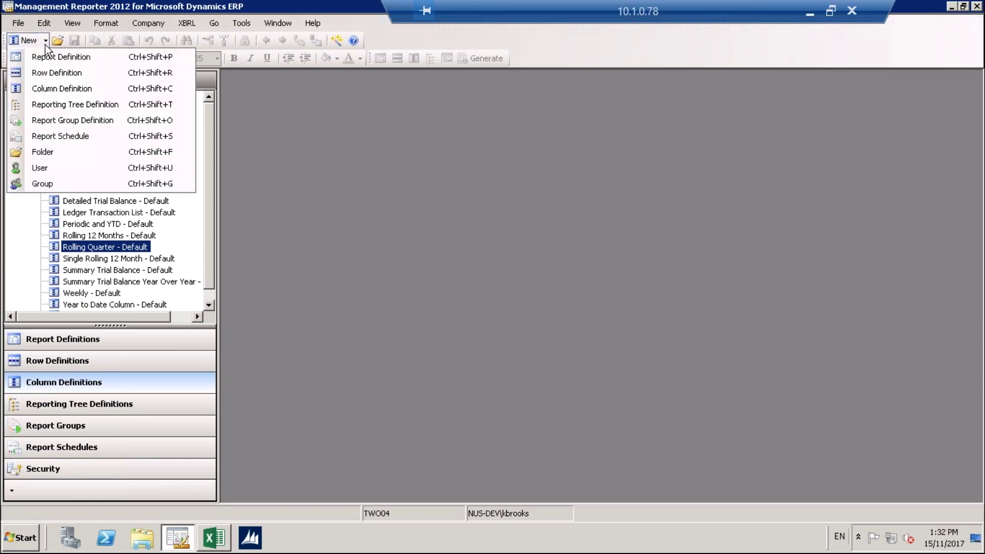
{"action": "left_click", "coordinate": [60, 136]}
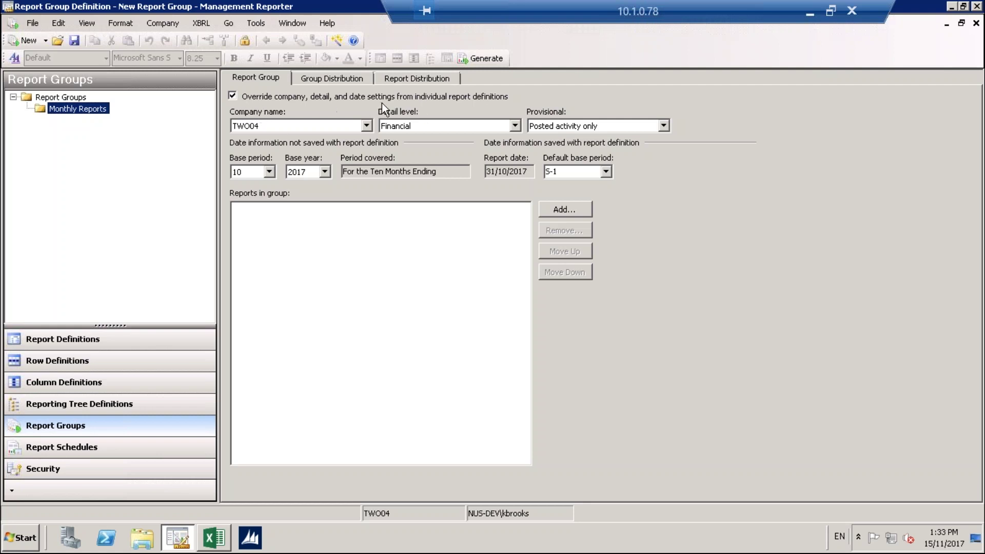
{"action": "left_click", "coordinate": [518, 127]}
{"action": "left_click", "coordinate": [430, 150]}
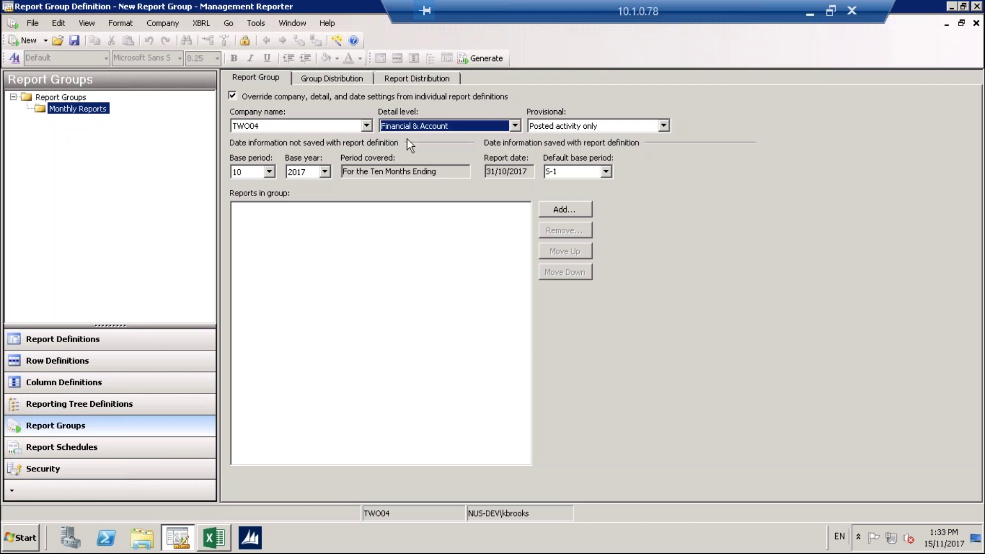
{"action": "left_click", "coordinate": [515, 126]}
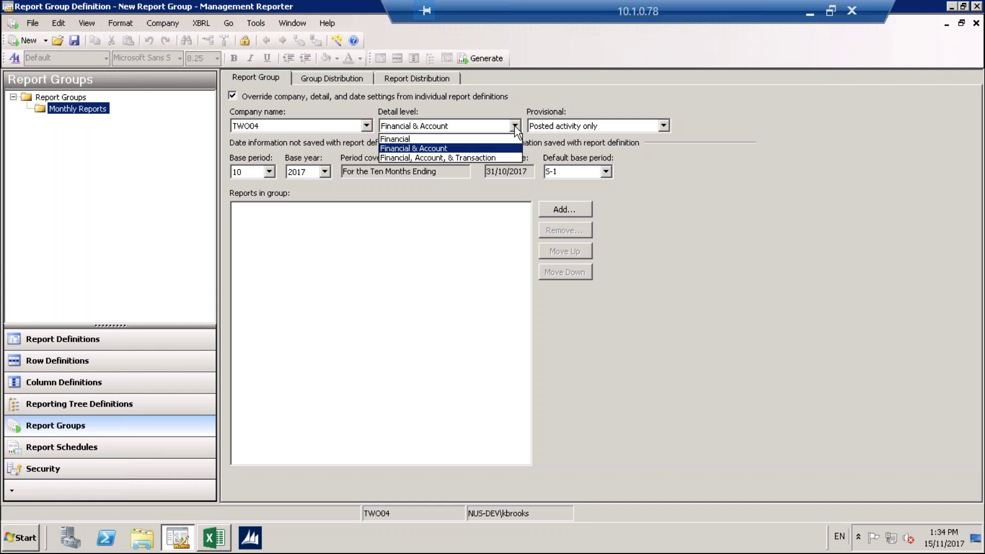
{"action": "left_click", "coordinate": [407, 149]}
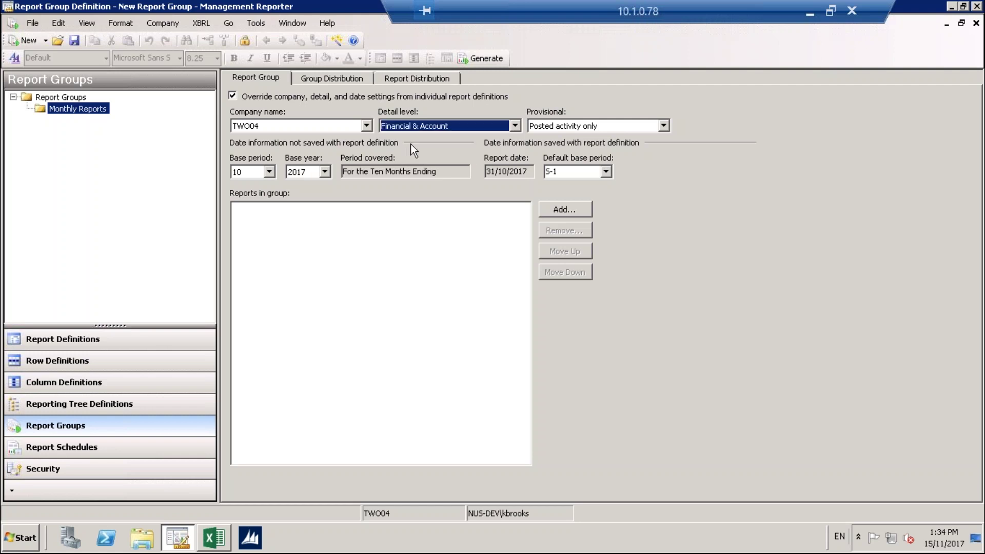
{"action": "left_click", "coordinate": [515, 126]}
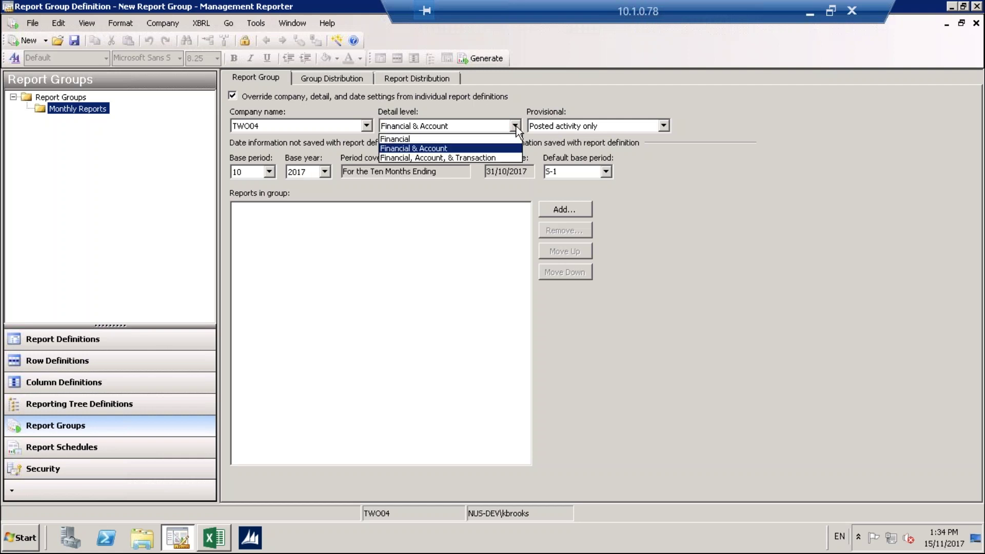
{"action": "left_click", "coordinate": [431, 149]}
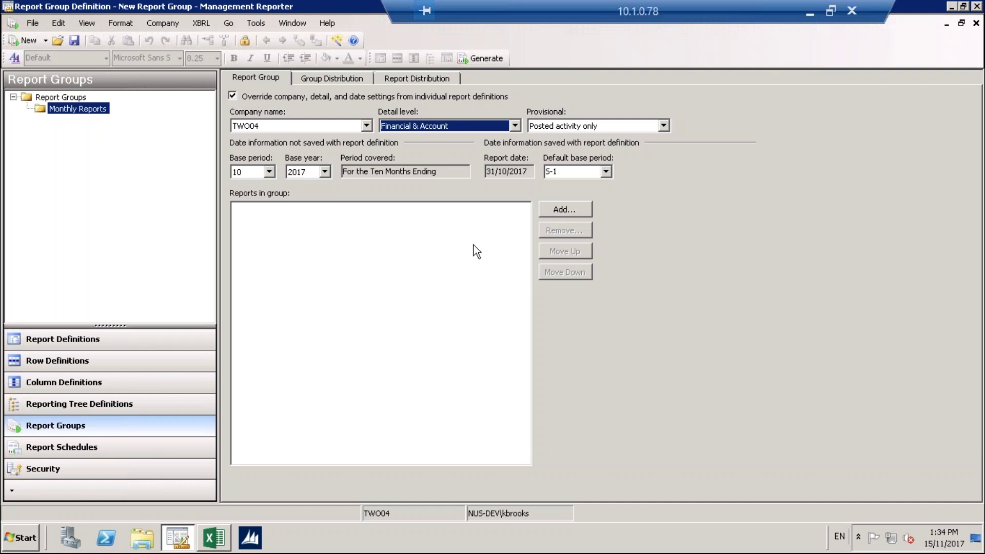
Step: Add the KB Trial Balance, KB-BS-Dtl and KB-IS-Demo report definitions to the report group
{"action": "left_click", "coordinate": [558, 211]}
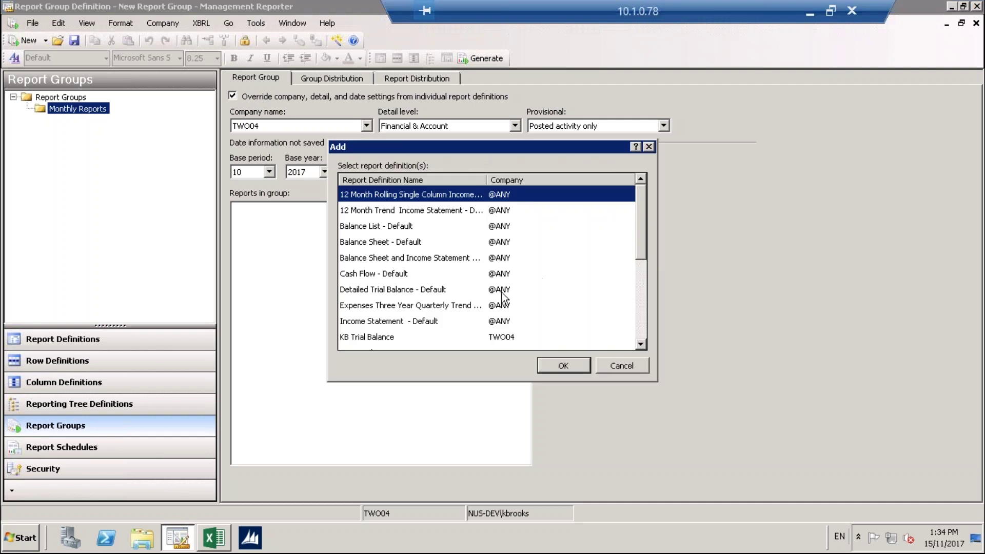
{"action": "left_click", "coordinate": [380, 338]}
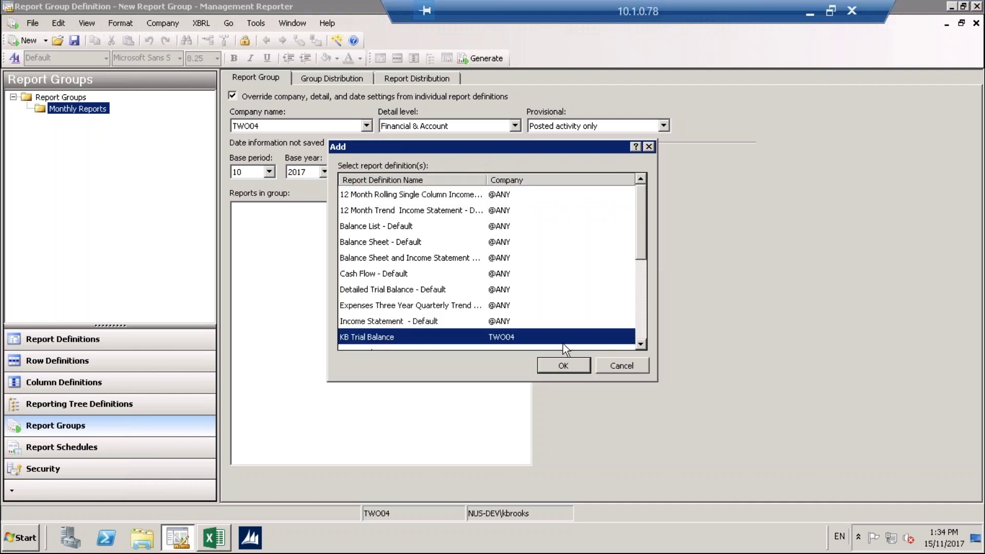
{"action": "left_click", "coordinate": [639, 344]}
{"action": "left_click", "coordinate": [639, 345]}
{"action": "left_click", "coordinate": [639, 345]}
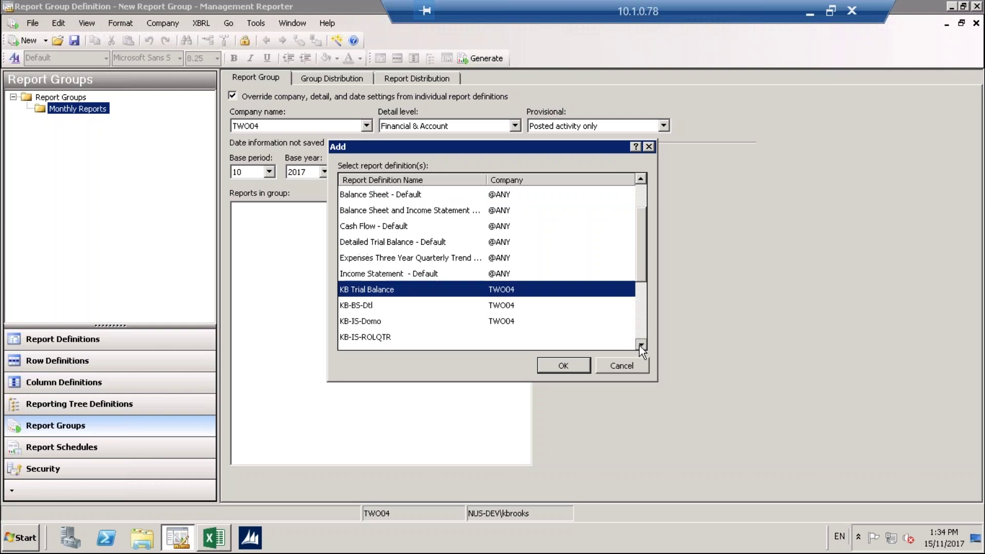
{"action": "left_click", "coordinate": [362, 307], "text": "ctrl"}
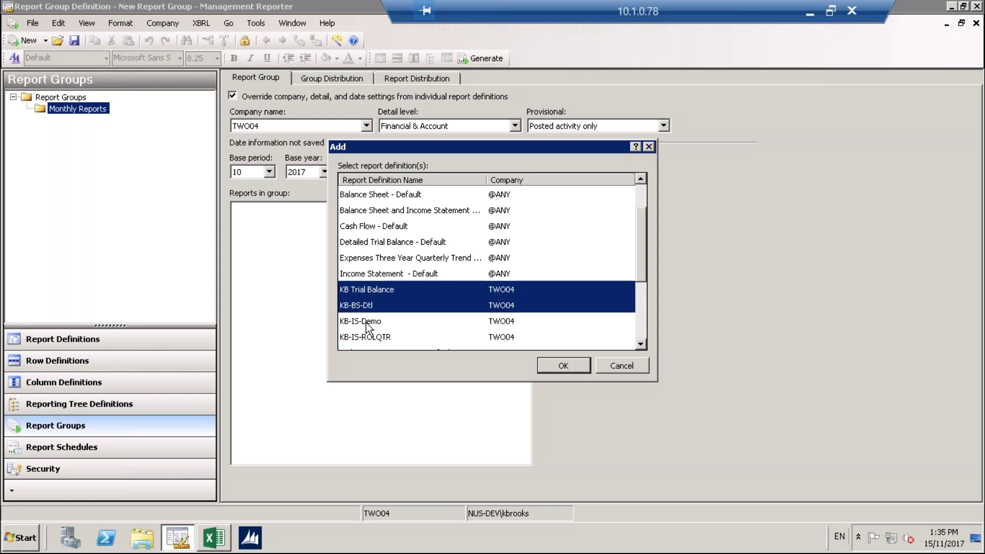
{"action": "left_click", "coordinate": [366, 322], "text": "ctrl"}
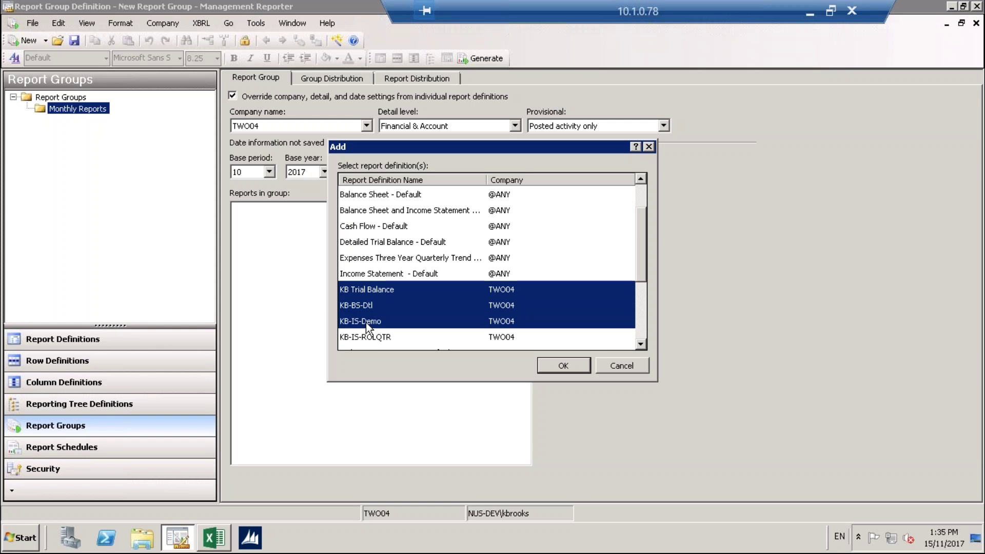
{"action": "left_click", "coordinate": [559, 367]}
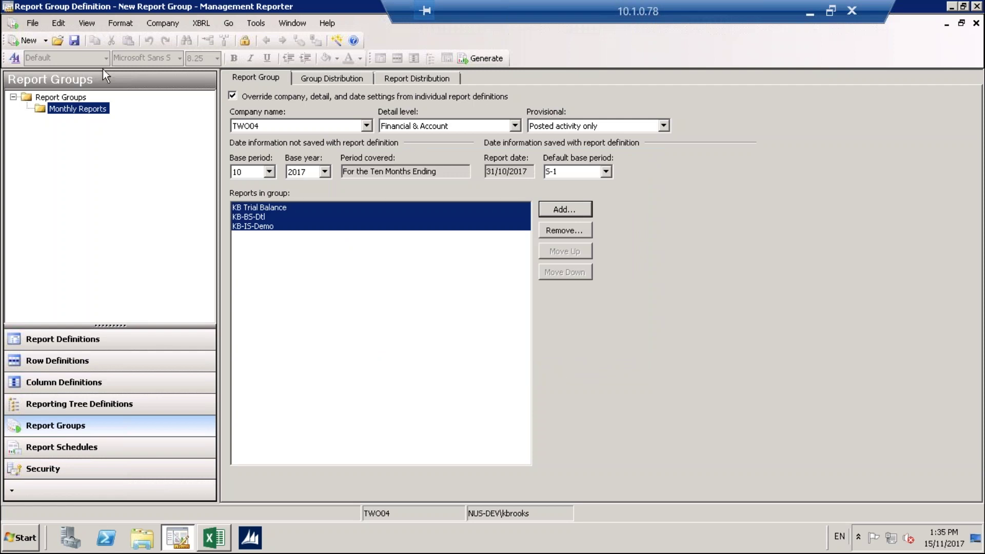
Step: Save the report group under the name Monthly Reports with a matching description, and close it
{"action": "left_click", "coordinate": [74, 40]}
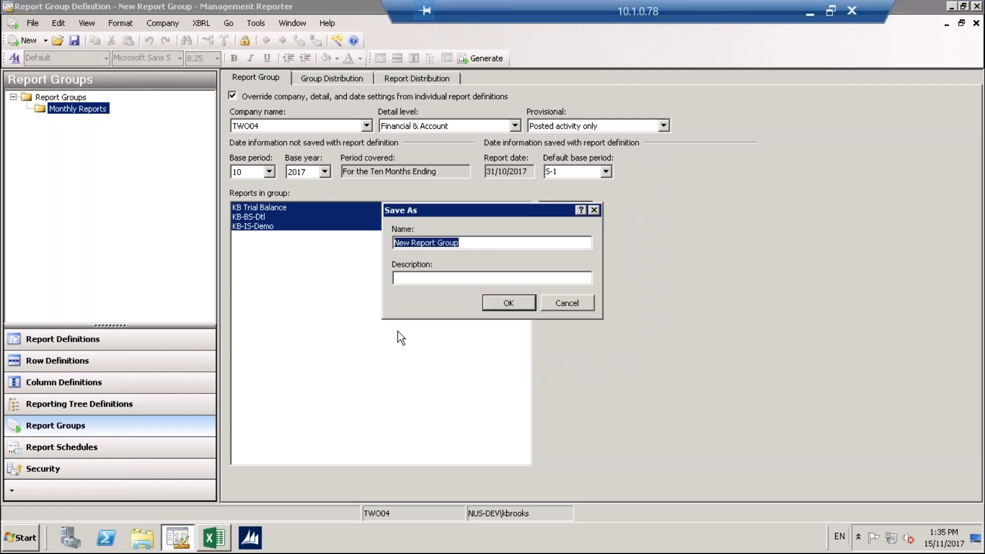
{"action": "left_click", "coordinate": [463, 242]}
{"action": "left_click_drag", "start_coordinate": [433, 242], "coordinate": [375, 240]}
{"action": "type", "text": "Mont"}
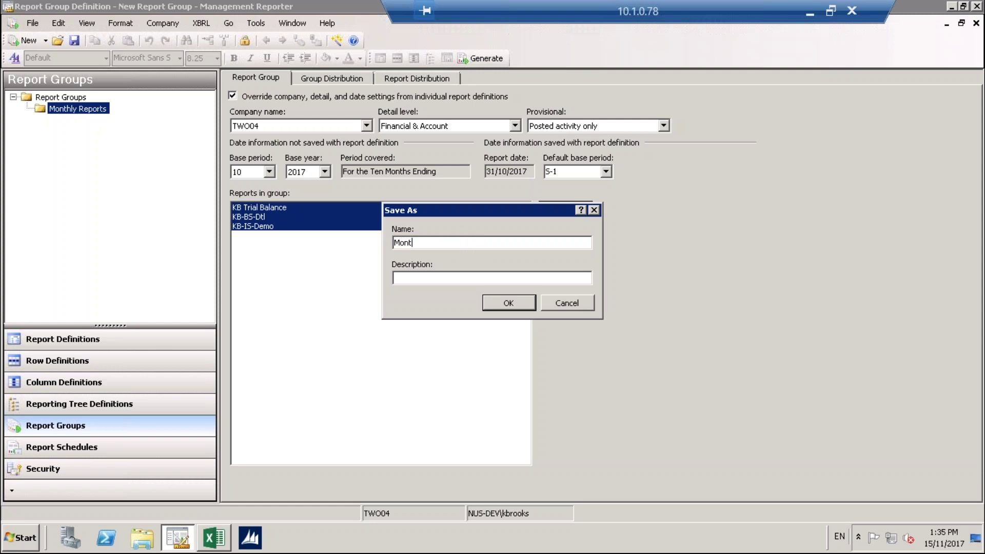
{"action": "type", "text": "hly Reports"}
{"action": "type", "text": "Monthly Rep"}
{"action": "type", "text": "ports"}
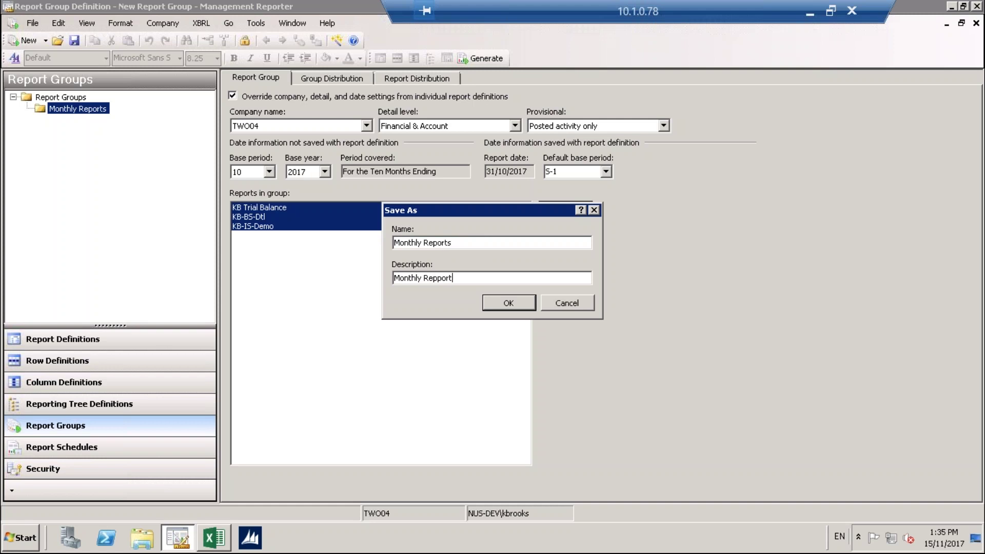
{"action": "left_click", "coordinate": [518, 306]}
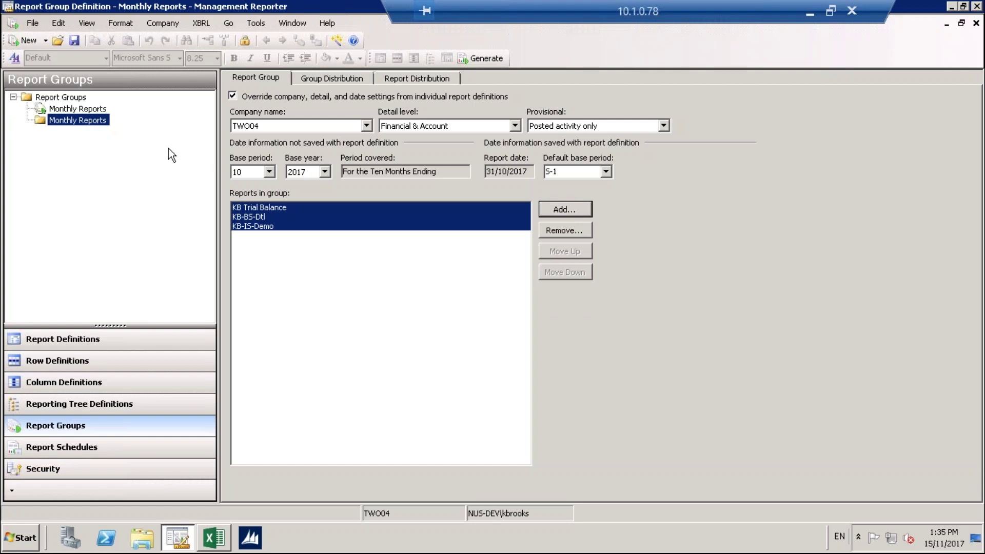
{"action": "left_click", "coordinate": [975, 23]}
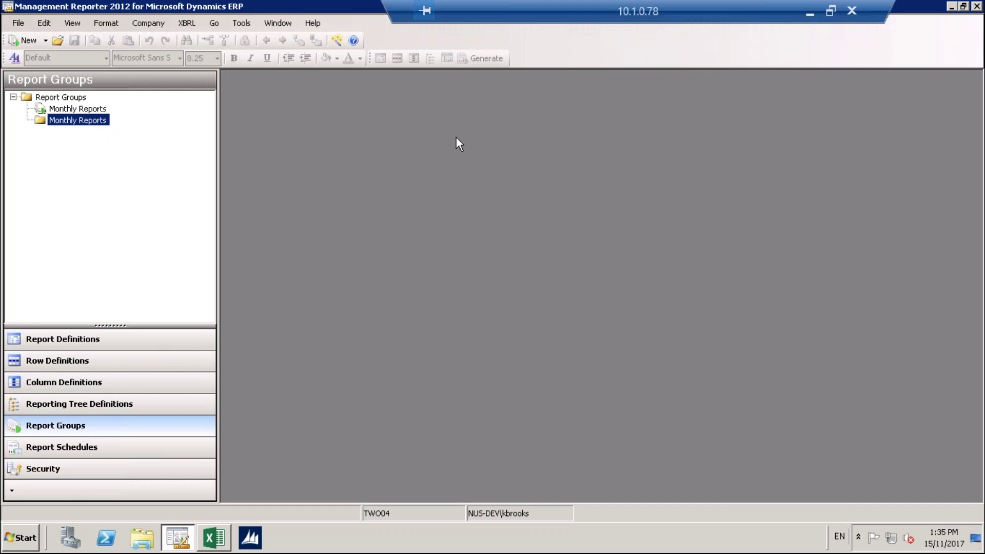
Step: Create a folder named Quartrly Reports under Report Groups and select it
{"action": "left_click", "coordinate": [63, 98]}
{"action": "right_click", "coordinate": [63, 98]}
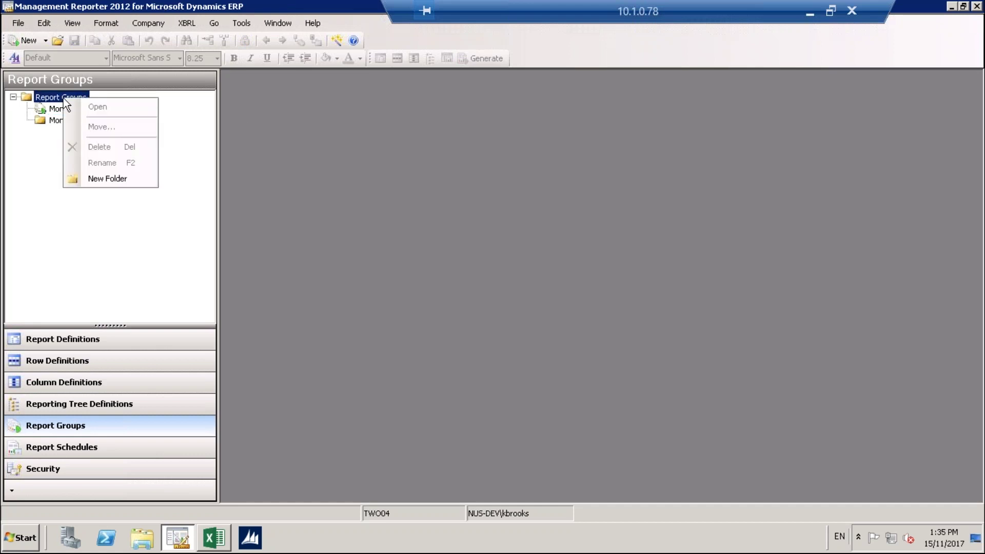
{"action": "left_click", "coordinate": [92, 179]}
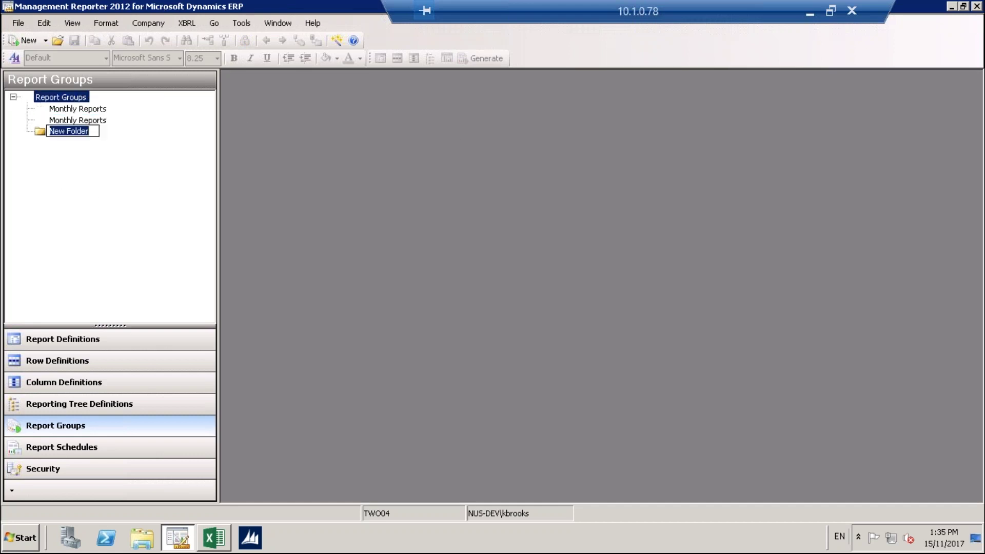
{"action": "type", "text": "Quart"}
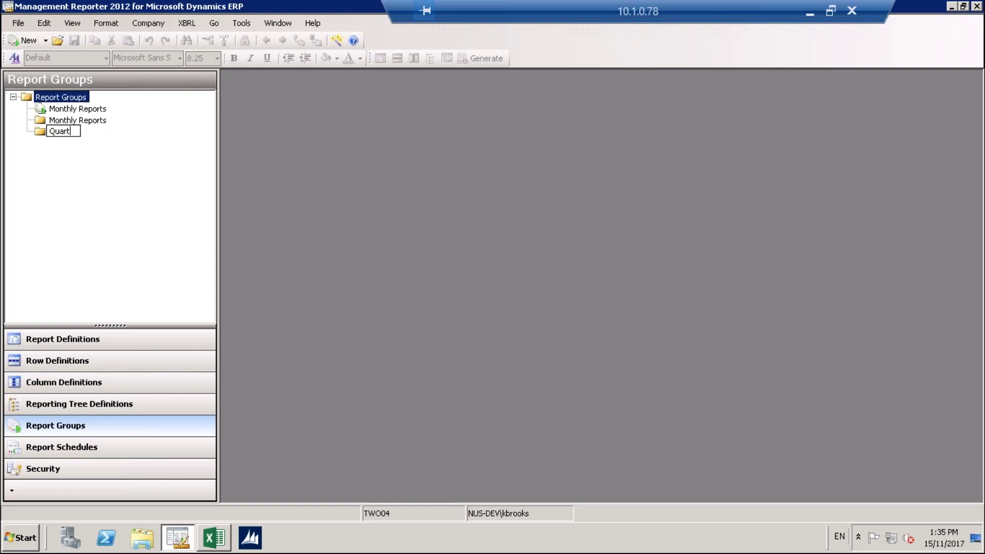
{"action": "type", "text": "rly Reports"}
{"action": "key", "text": "Return"}
{"action": "left_click", "coordinate": [65, 133]}
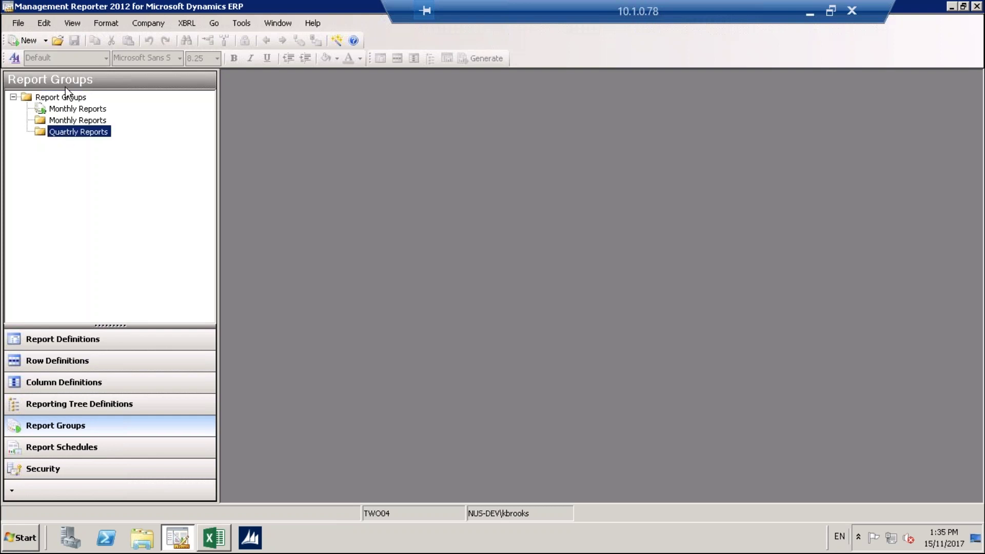
Step: Start another report group definition for the quarterly reports and set its detail level to Financial & Account
{"action": "left_click", "coordinate": [45, 40]}
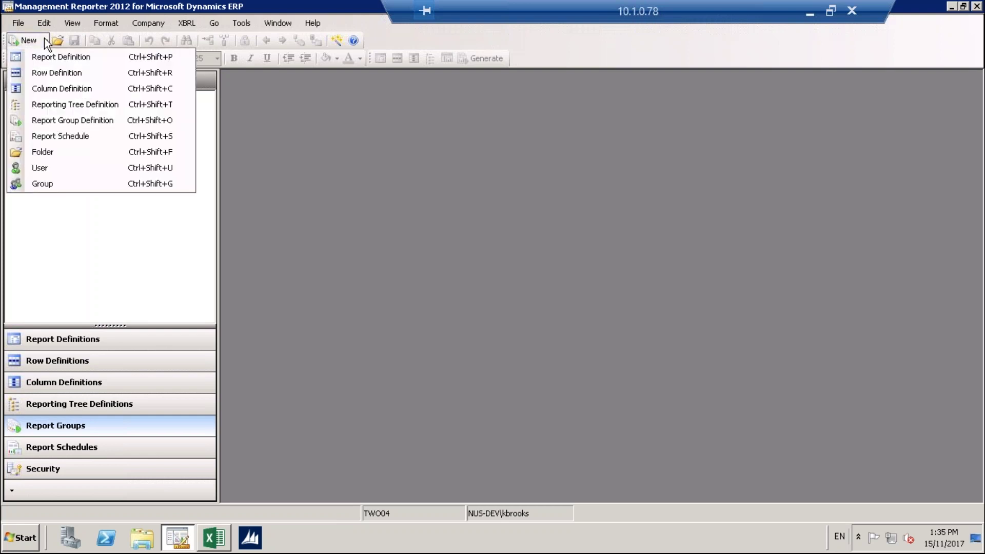
{"action": "left_click", "coordinate": [62, 120]}
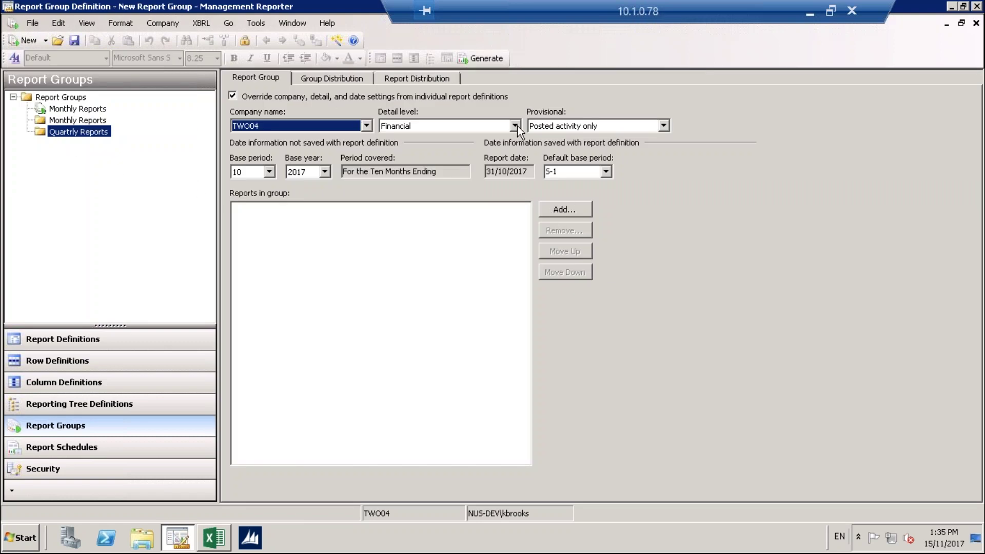
{"action": "left_click", "coordinate": [515, 125]}
{"action": "left_click", "coordinate": [477, 145]}
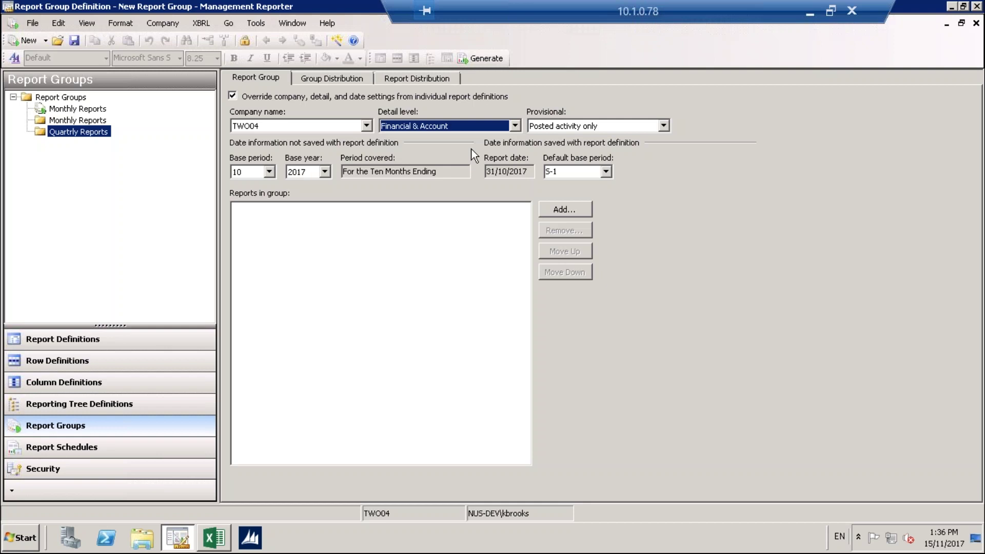
Step: Add the KB-IS-Demo and KB-IS-ROLQTR report definitions to the new report group
{"action": "left_click", "coordinate": [565, 211]}
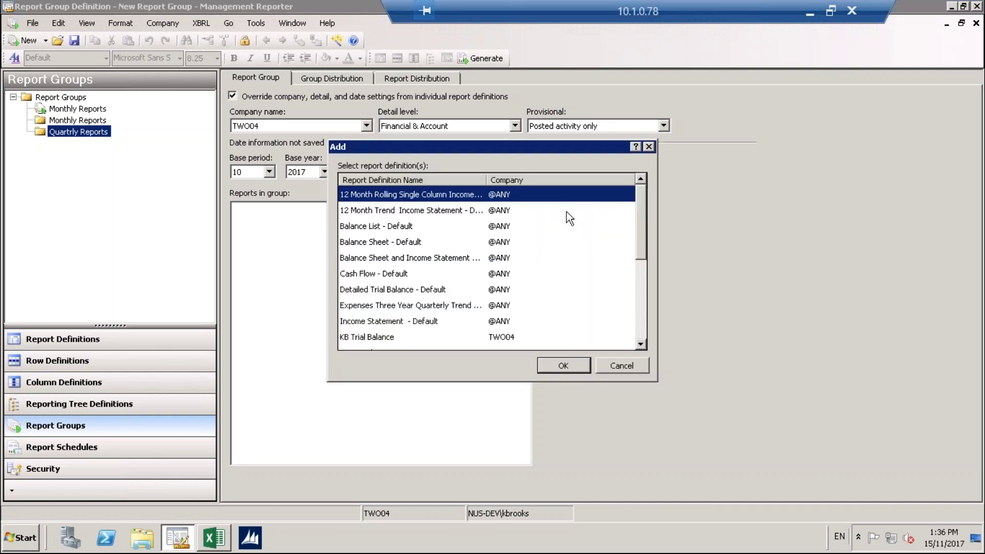
{"action": "left_click_drag", "start_coordinate": [639, 240], "coordinate": [642, 258]}
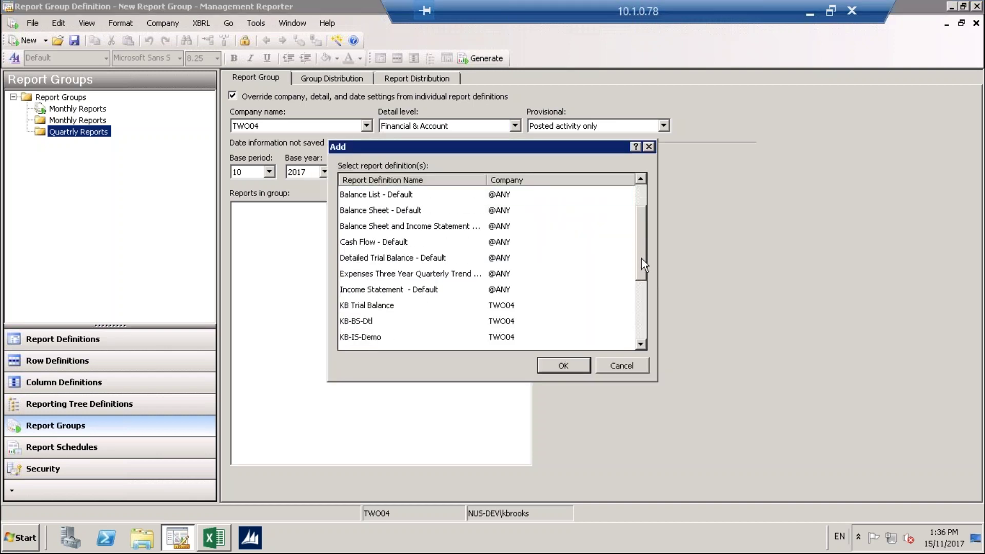
{"action": "left_click", "coordinate": [640, 344]}
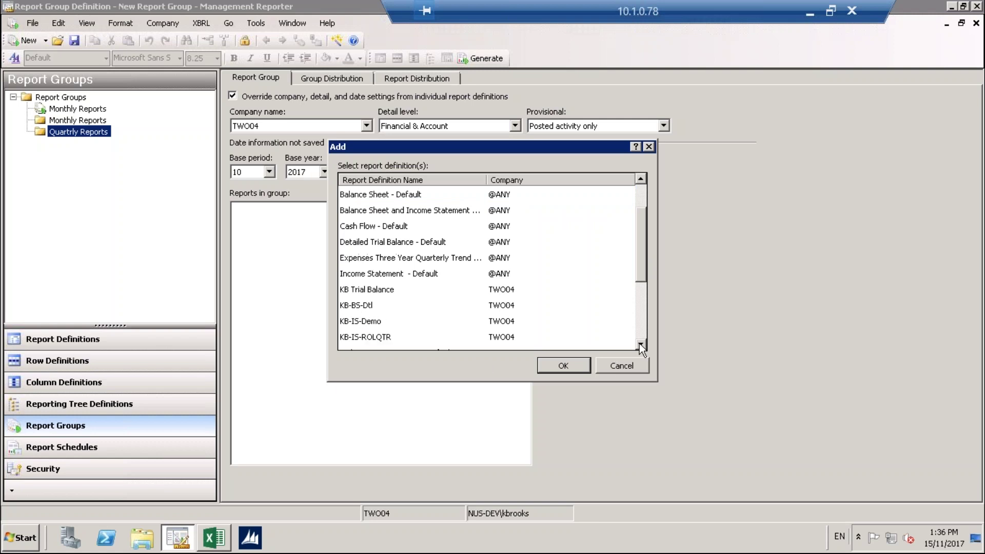
{"action": "left_click", "coordinate": [640, 344]}
{"action": "left_click", "coordinate": [640, 344]}
{"action": "left_click", "coordinate": [355, 304]}
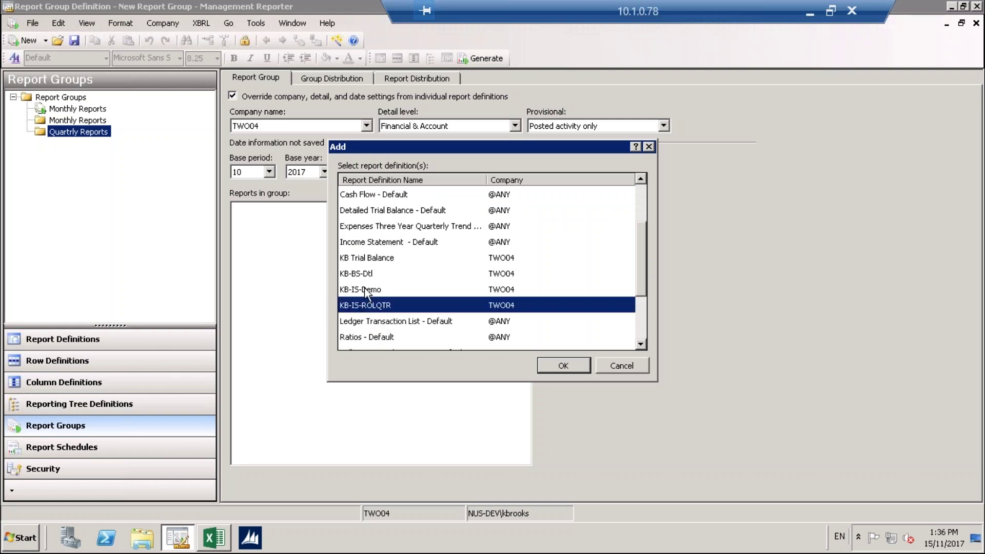
{"action": "left_click", "coordinate": [366, 291], "text": "ctrl"}
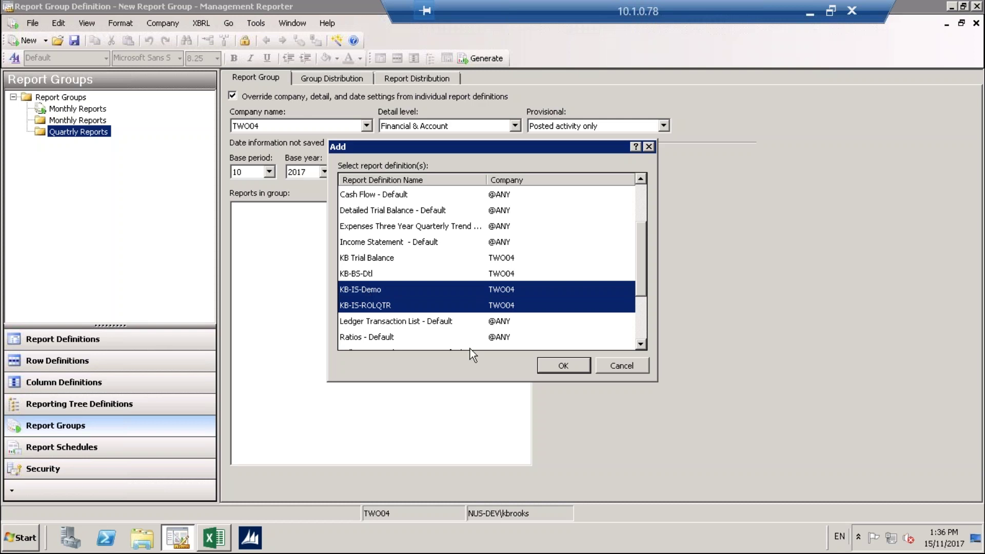
{"action": "left_click", "coordinate": [559, 367]}
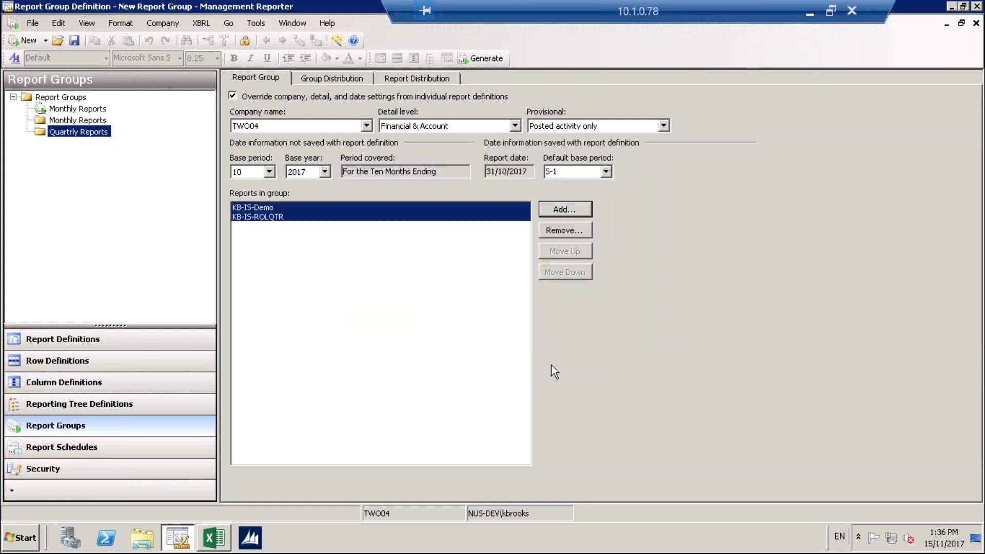
Step: Save the report group with both name and description set to Qtrly Reports, and close it
{"action": "left_click", "coordinate": [75, 40]}
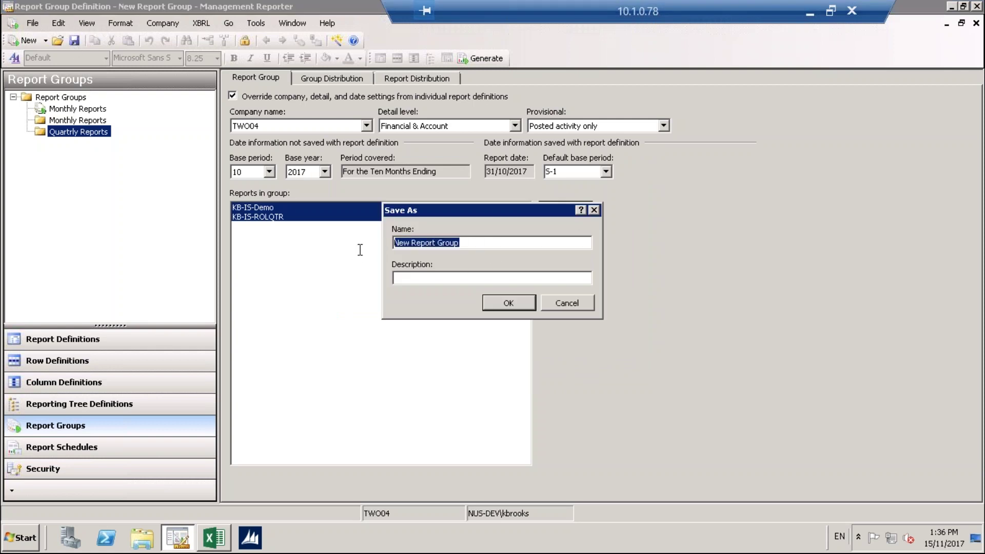
{"action": "type", "text": "Qtrly Repot"}
{"action": "key", "text": "BackSpace"}
{"action": "type", "text": "rts"}
{"action": "key", "text": "Tab"}
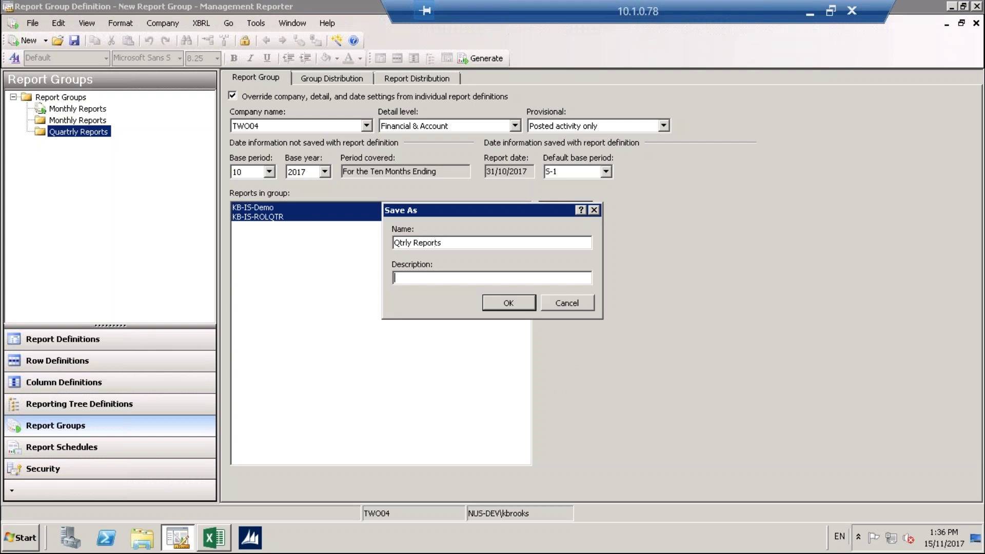
{"action": "type", "text": "Qtrly Reports"}
{"action": "left_click", "coordinate": [508, 305]}
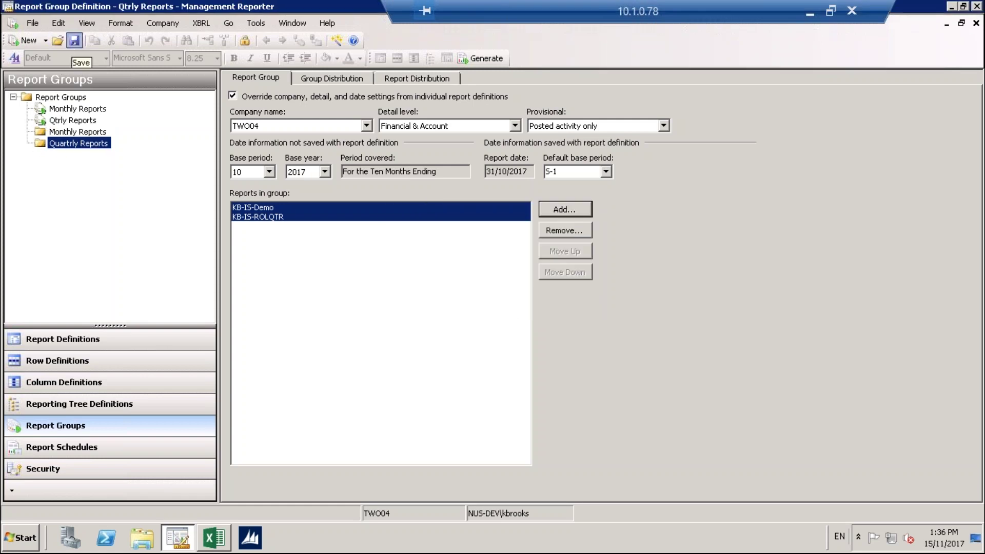
{"action": "left_click", "coordinate": [976, 25]}
Step: Create a new report schedule of the report group type and assign the Monthly Reports group to it
{"action": "left_click", "coordinate": [68, 451]}
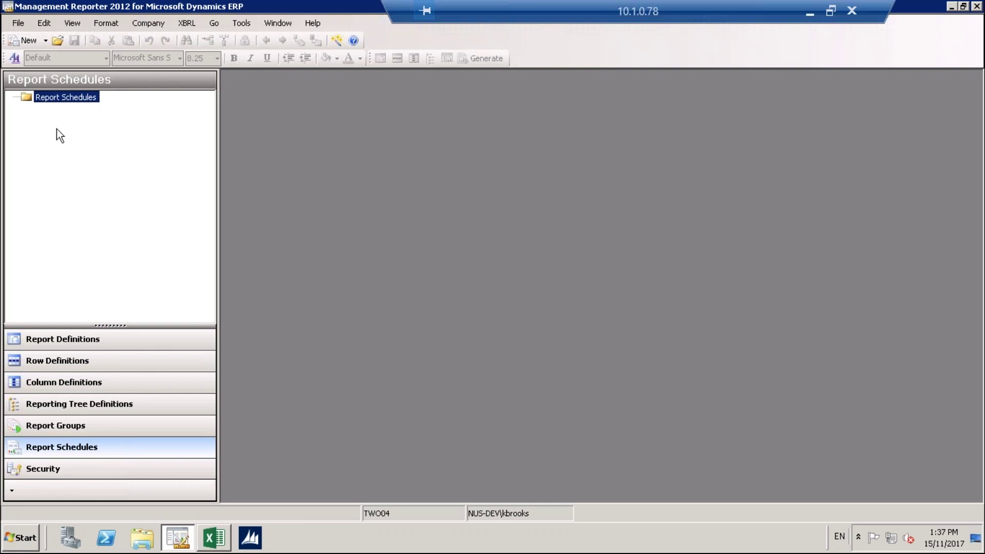
{"action": "left_click", "coordinate": [45, 40]}
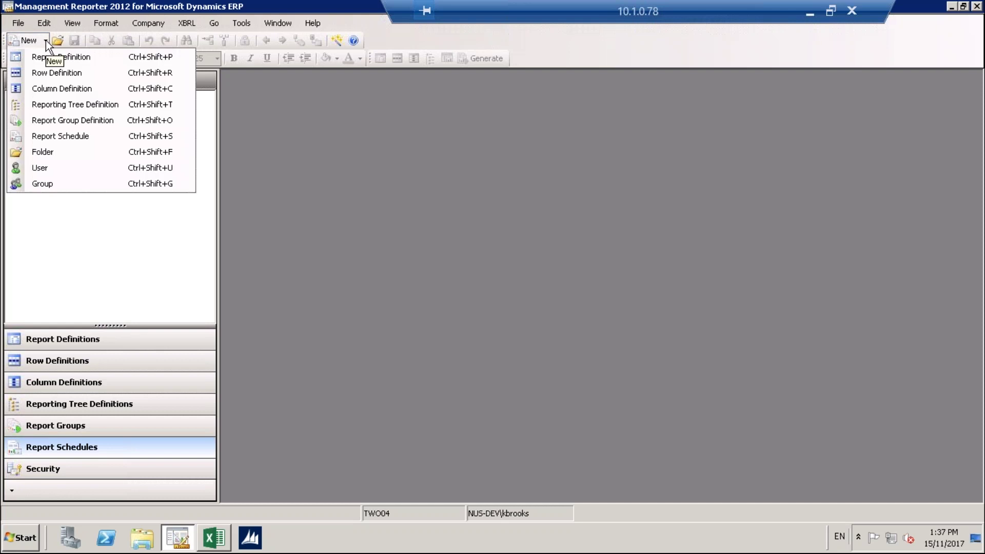
{"action": "left_click", "coordinate": [51, 138]}
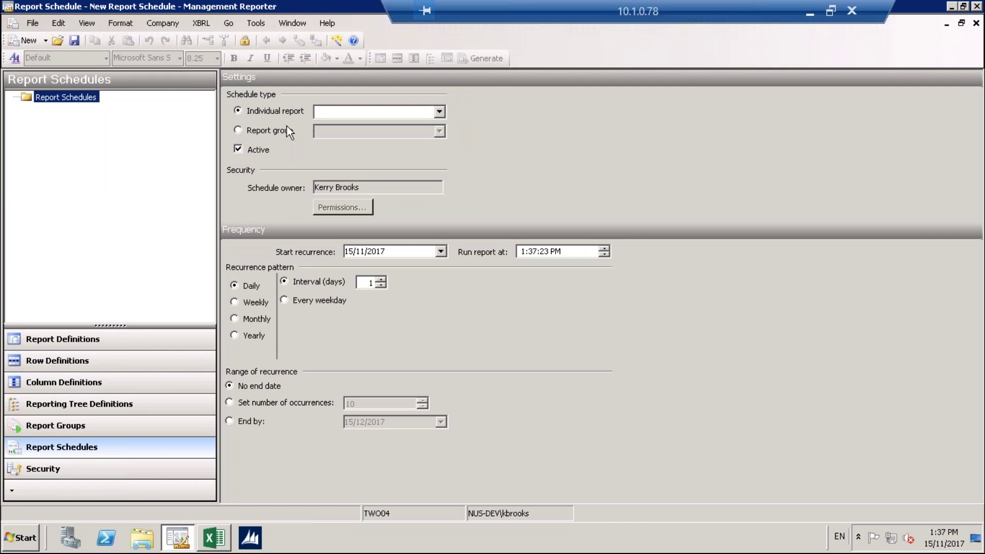
{"action": "left_click", "coordinate": [439, 112]}
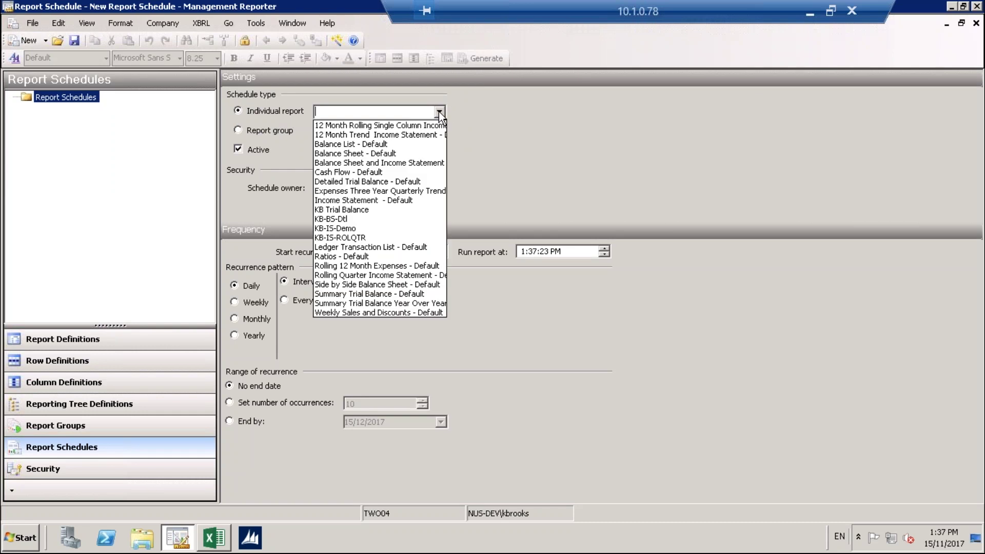
{"action": "left_click", "coordinate": [438, 112]}
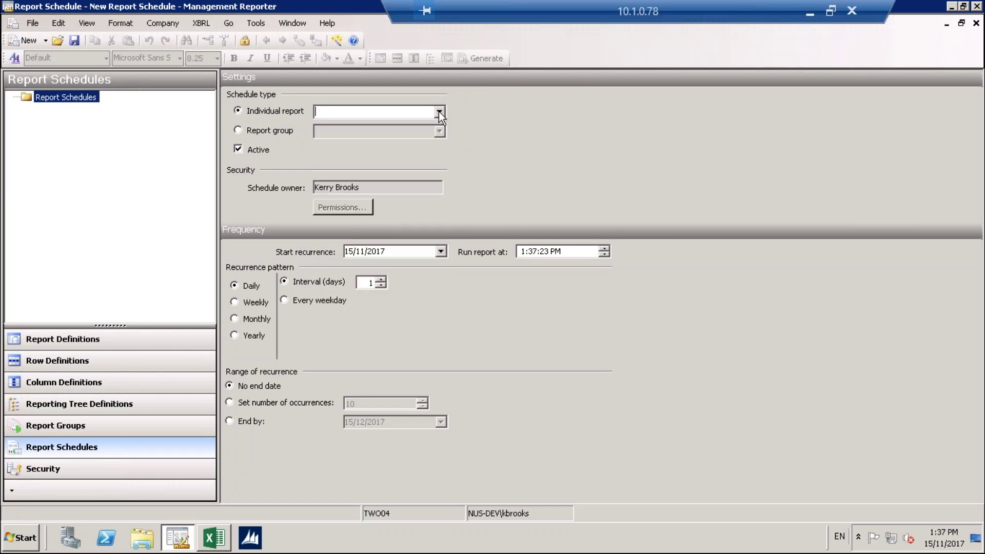
{"action": "left_click", "coordinate": [239, 130]}
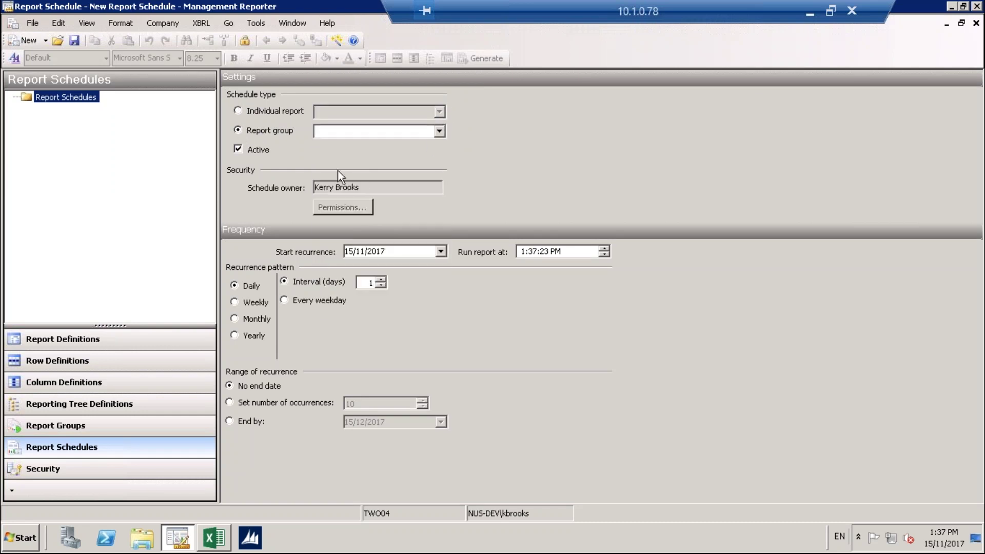
{"action": "left_click", "coordinate": [439, 131]}
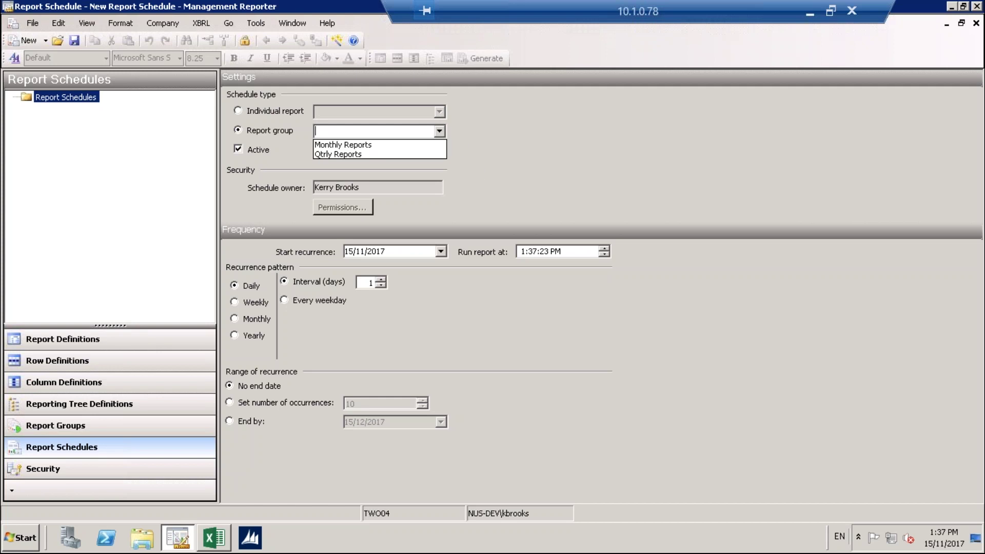
{"action": "left_click", "coordinate": [371, 145]}
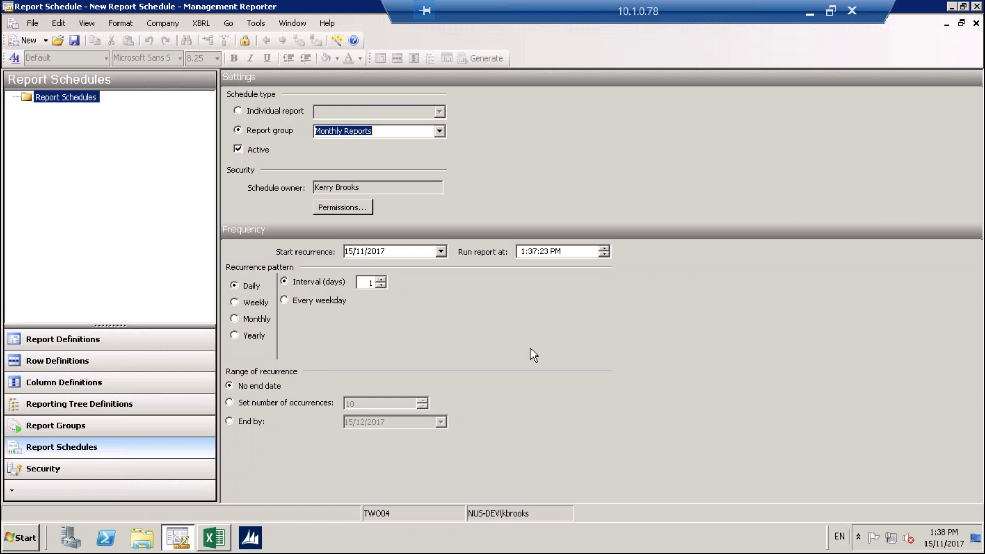
Step: Save the schedule as Monthly Report Schedule with a matching description, and close it
{"action": "left_click", "coordinate": [75, 41]}
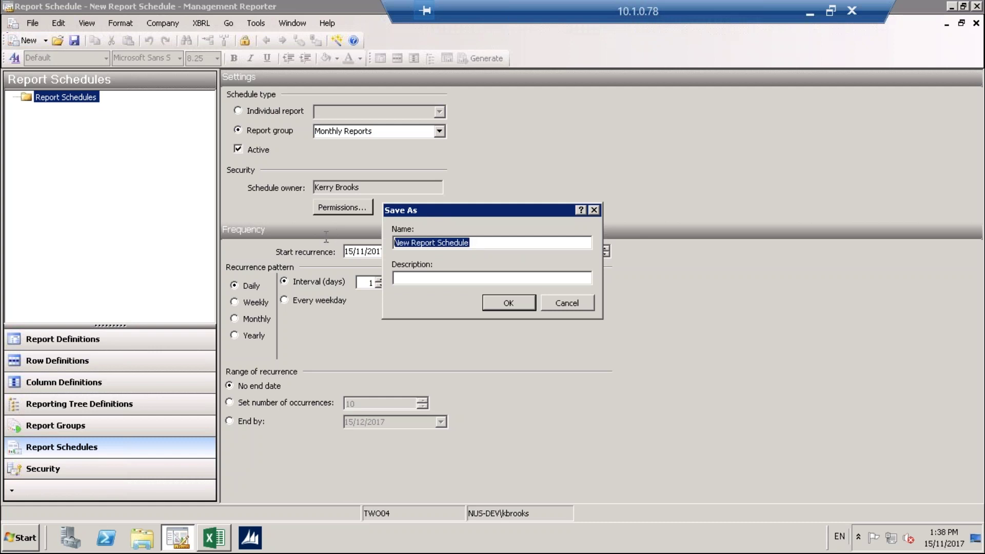
{"action": "type", "text": "Monthly "}
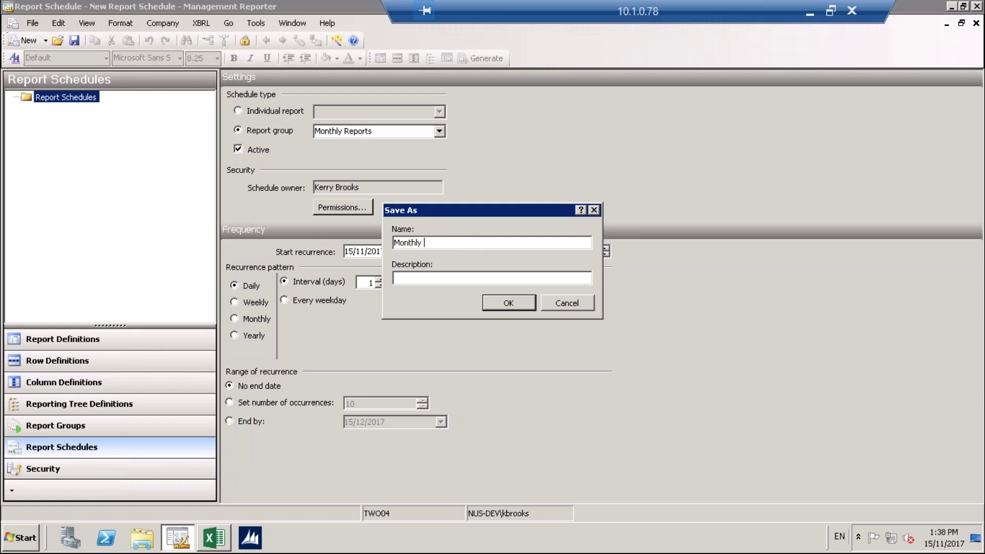
{"action": "type", "text": "Report Schedule"}
{"action": "key", "text": "Tab"}
{"action": "type", "text": "Monthly Repport "}
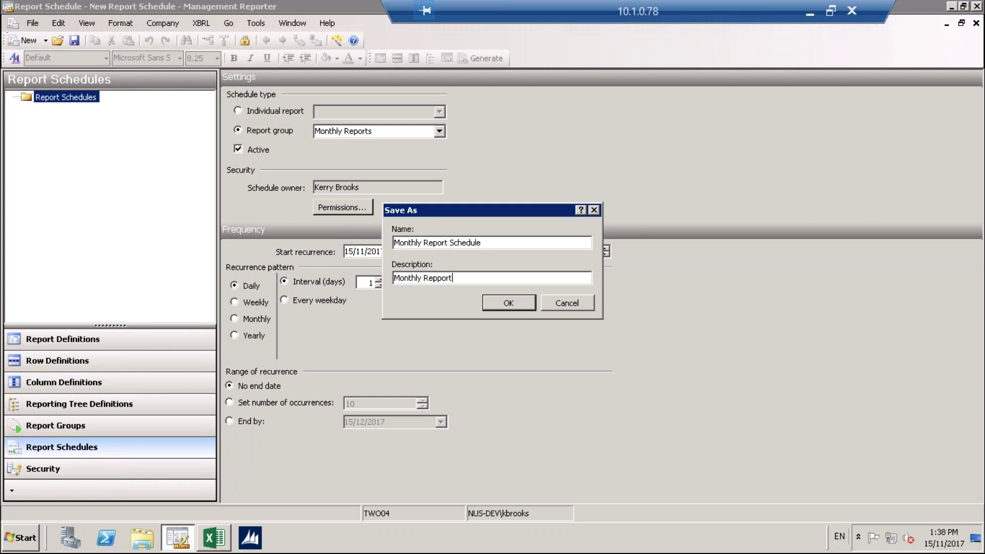
{"action": "type", "text": "Schedule"}
{"action": "left_click", "coordinate": [508, 303]}
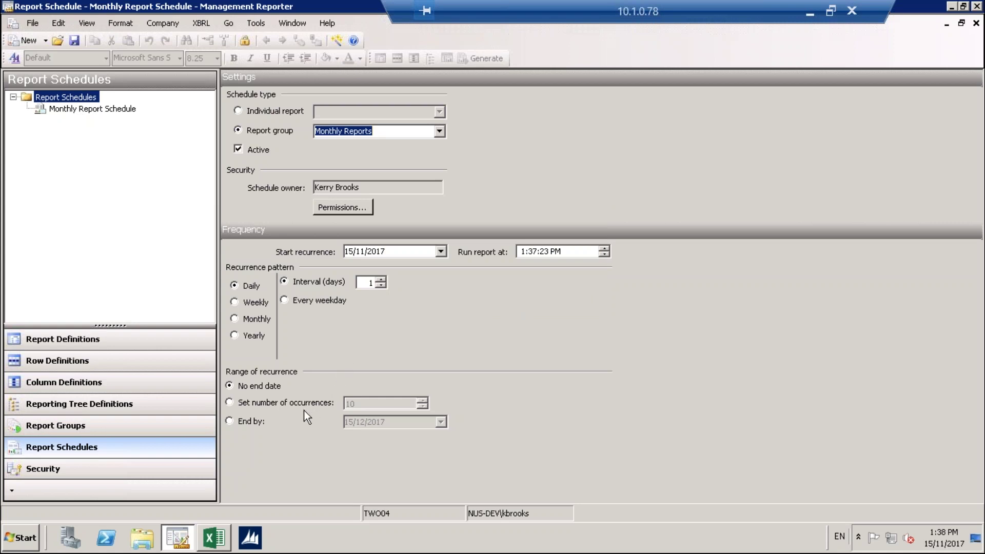
{"action": "left_click", "coordinate": [976, 23]}
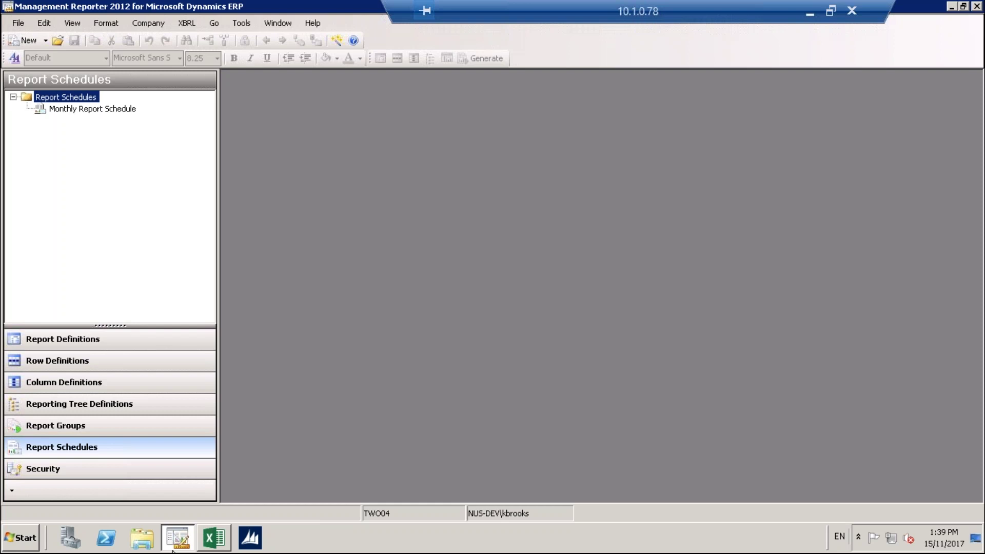
Step: Review the KB-IS-ROLQTR report definition and its linked row definition, and close both
{"action": "left_click", "coordinate": [44, 339]}
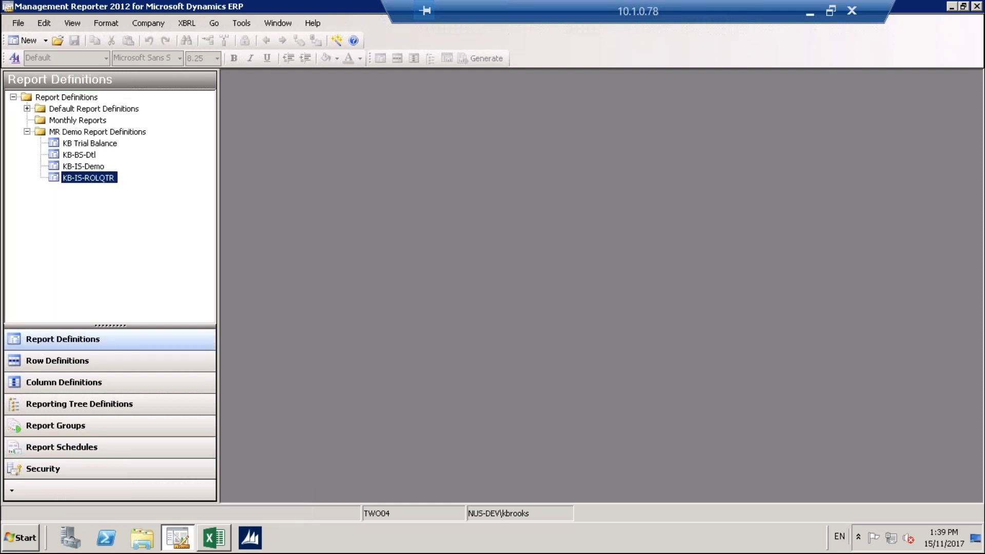
{"action": "double_click", "coordinate": [77, 178]}
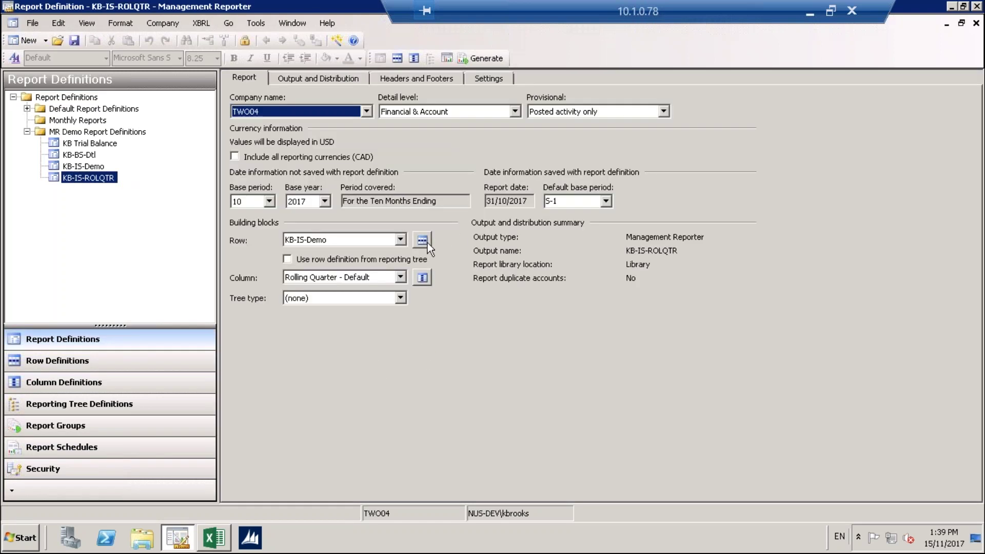
{"action": "left_click", "coordinate": [428, 244]}
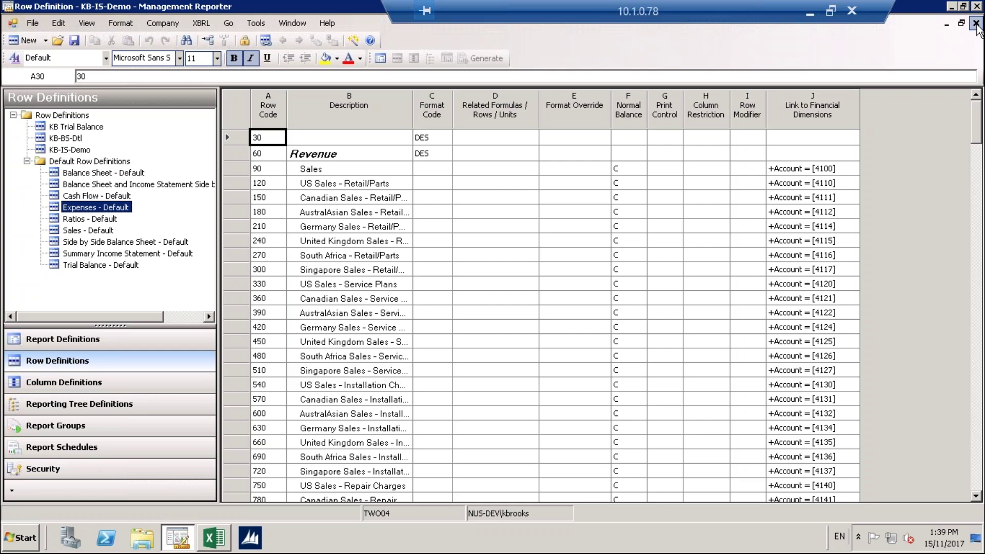
{"action": "left_click", "coordinate": [976, 23]}
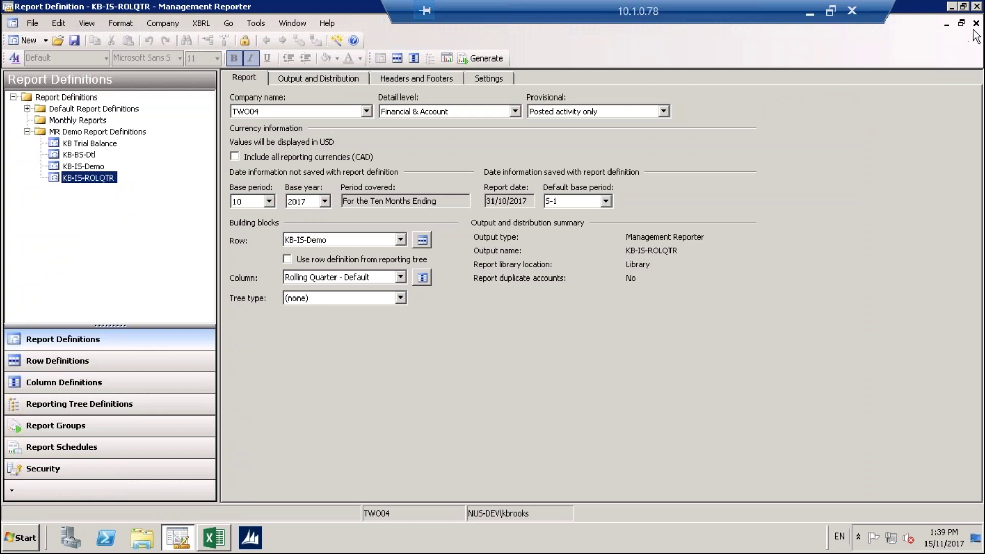
{"action": "left_click", "coordinate": [975, 23]}
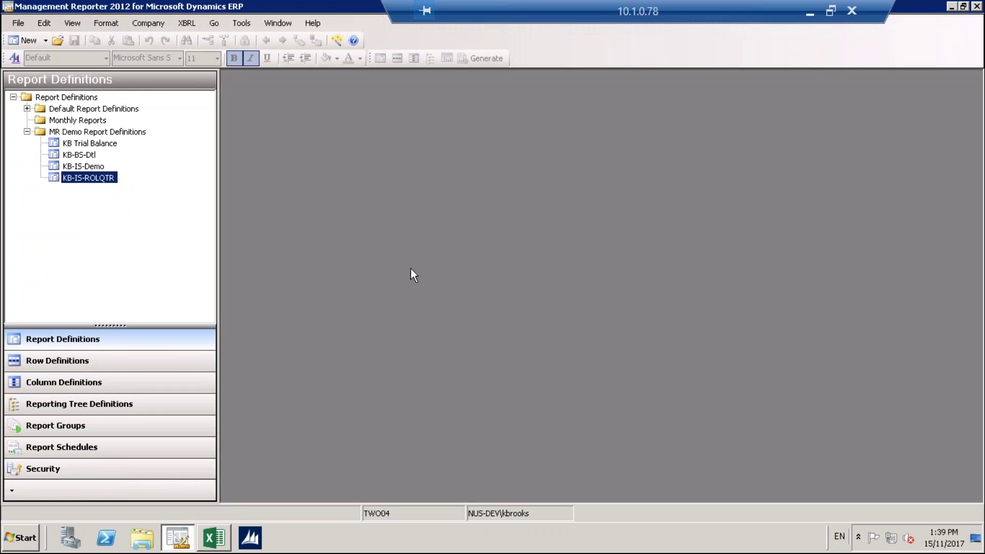
Step: Open Missing Account Analysis and examine its company filter, dimension filter and grouping options
{"action": "left_click", "coordinate": [239, 23]}
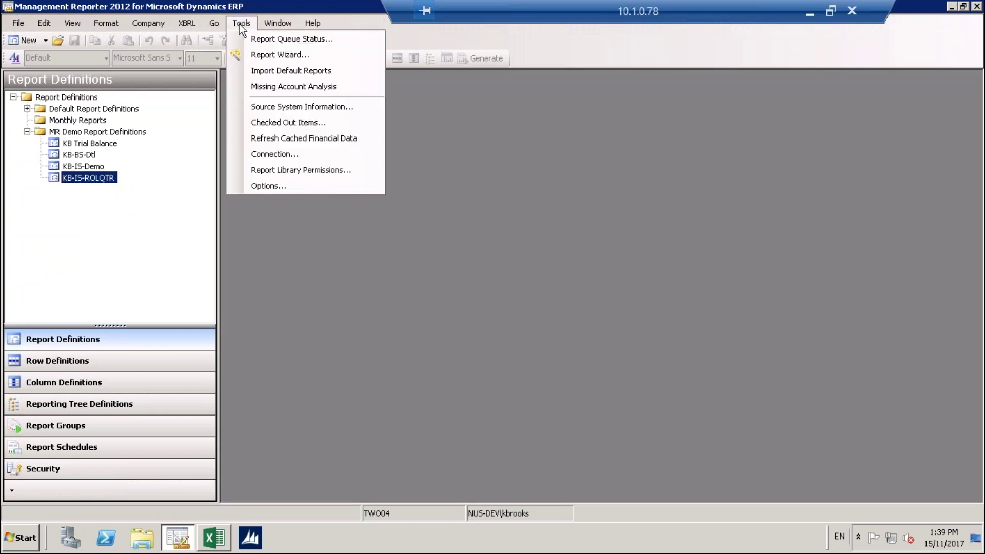
{"action": "left_click", "coordinate": [255, 89]}
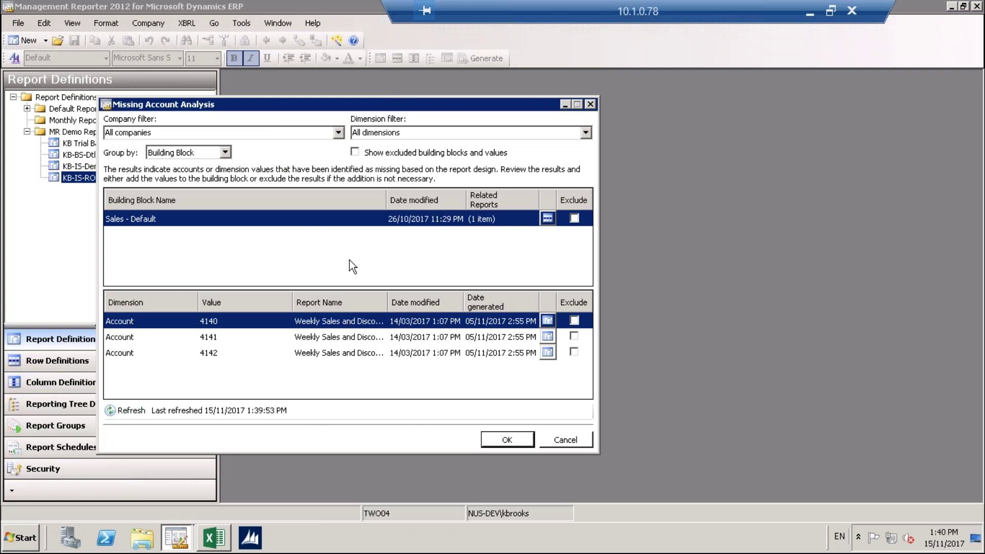
{"action": "left_click", "coordinate": [157, 134]}
{"action": "left_click", "coordinate": [585, 133]}
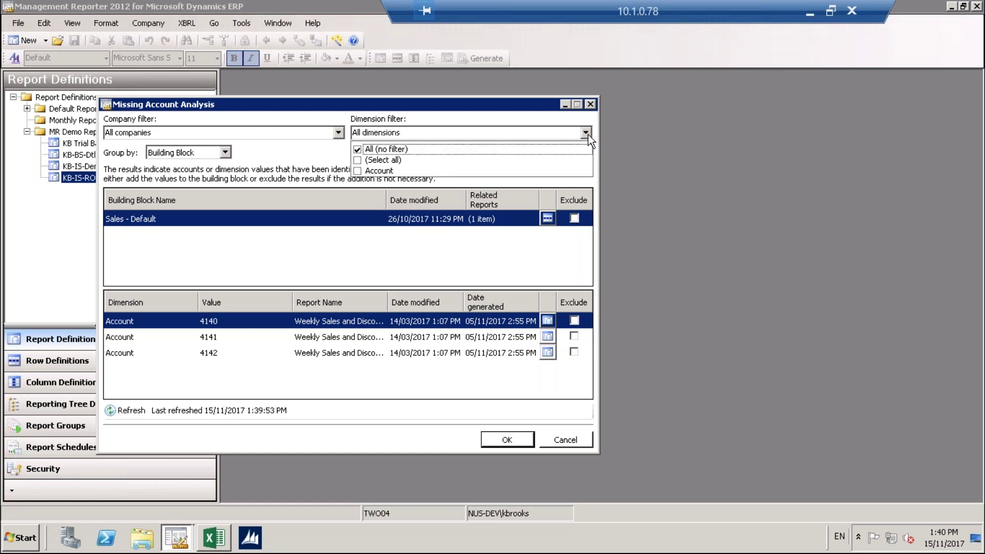
{"action": "left_click", "coordinate": [587, 134]}
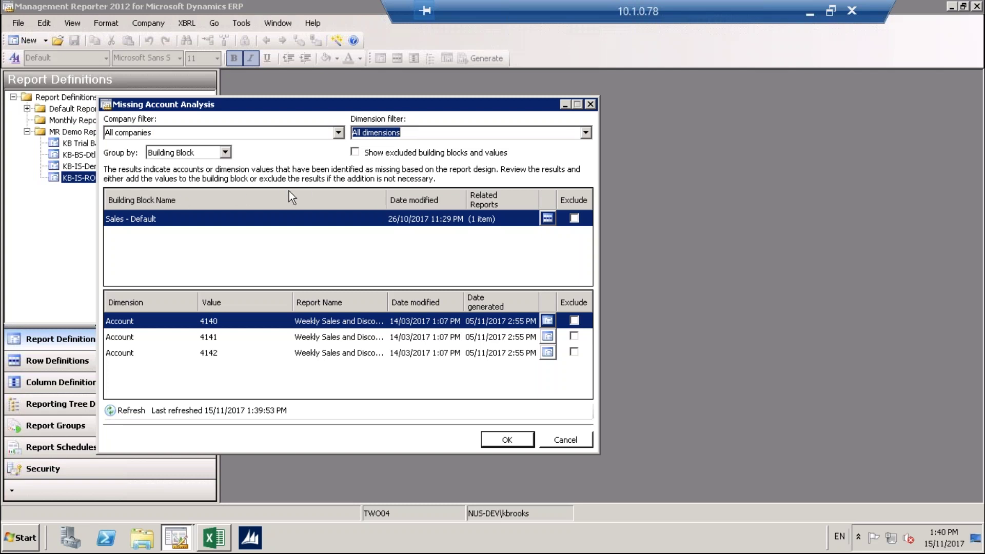
{"action": "left_click", "coordinate": [225, 151]}
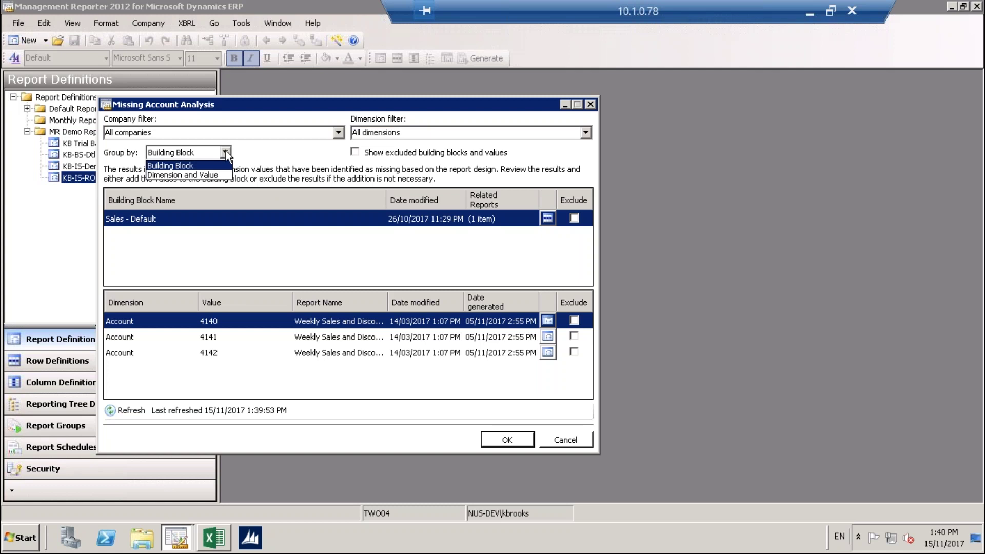
{"action": "left_click", "coordinate": [227, 154]}
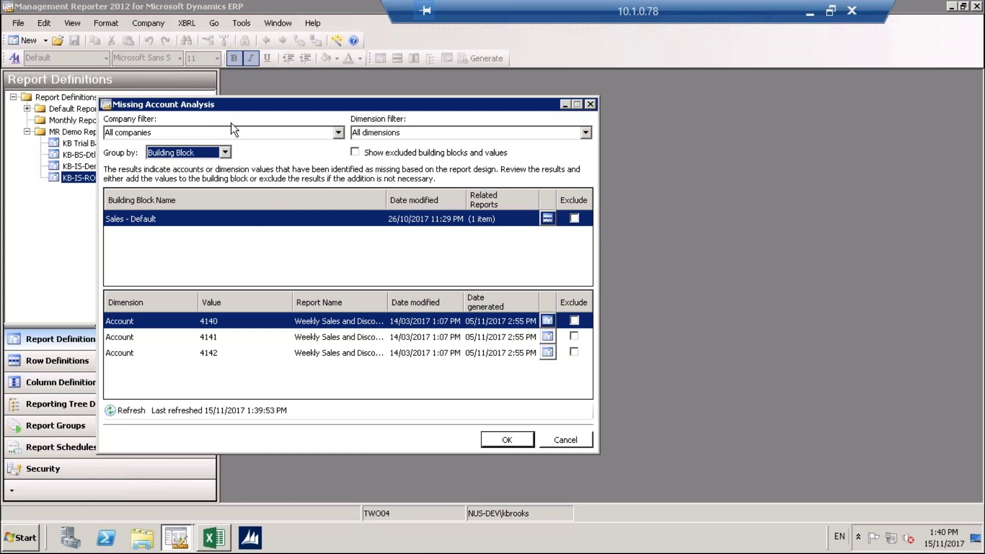
Step: Refresh the missing account results and widen the Report Name column to show the full report names
{"action": "left_click", "coordinate": [131, 412]}
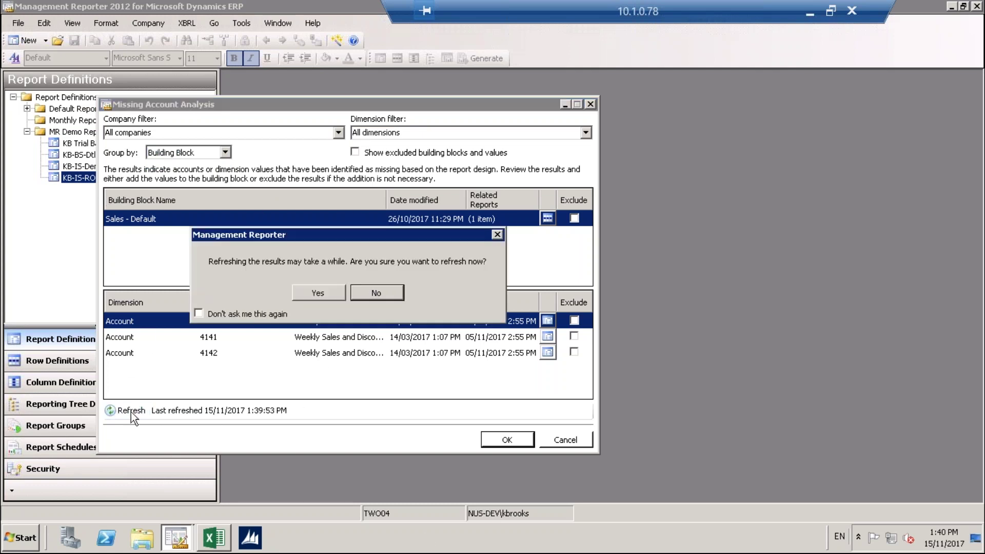
{"action": "left_click", "coordinate": [317, 293]}
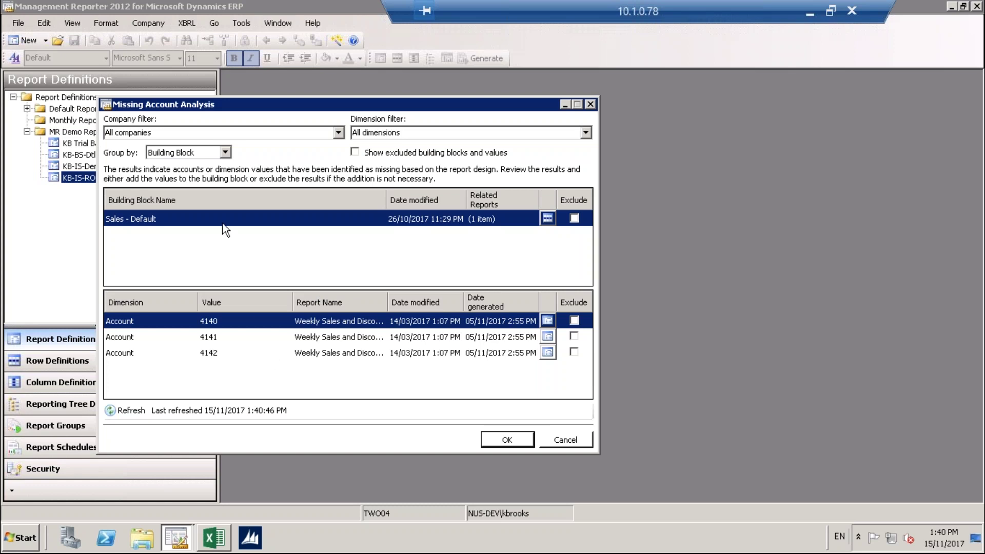
{"action": "left_click_drag", "start_coordinate": [330, 106], "coordinate": [559, 103]}
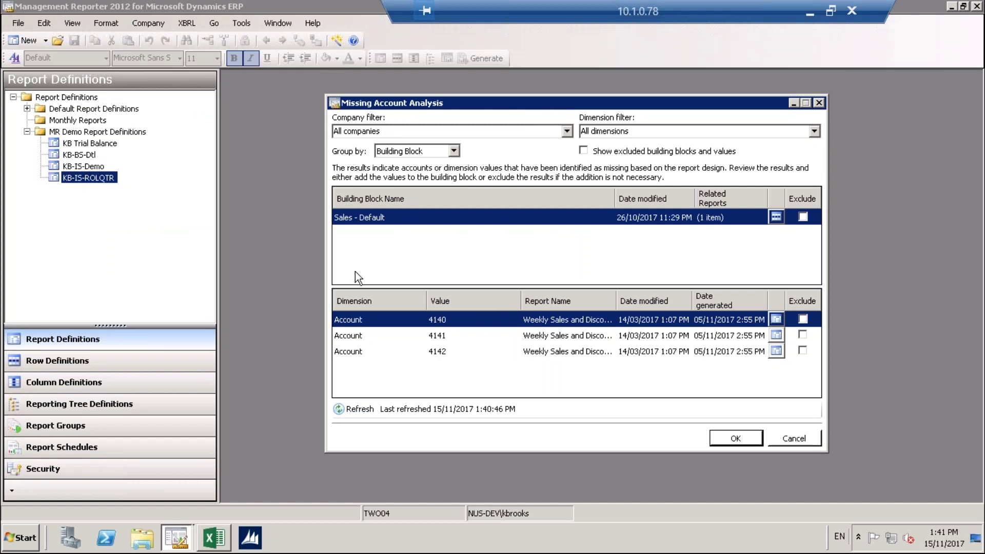
{"action": "left_click_drag", "start_coordinate": [615, 301], "coordinate": [680, 301]}
{"action": "left_click_drag", "start_coordinate": [521, 301], "coordinate": [456, 302]}
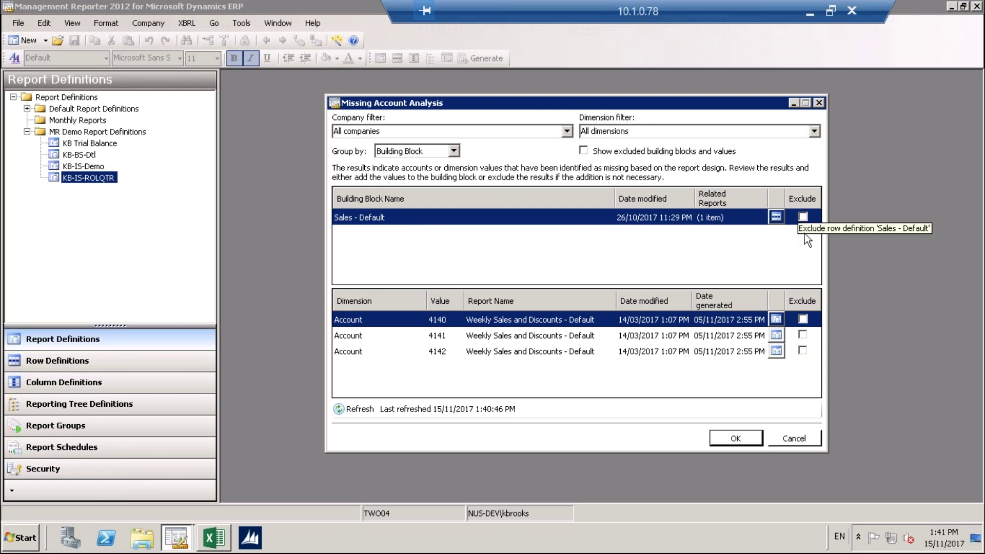
Step: Exclude accounts 4140, 4141 and 4142 from the Sales - Default analysis, save and refresh the results, and close the analysis
{"action": "left_click", "coordinate": [804, 335]}
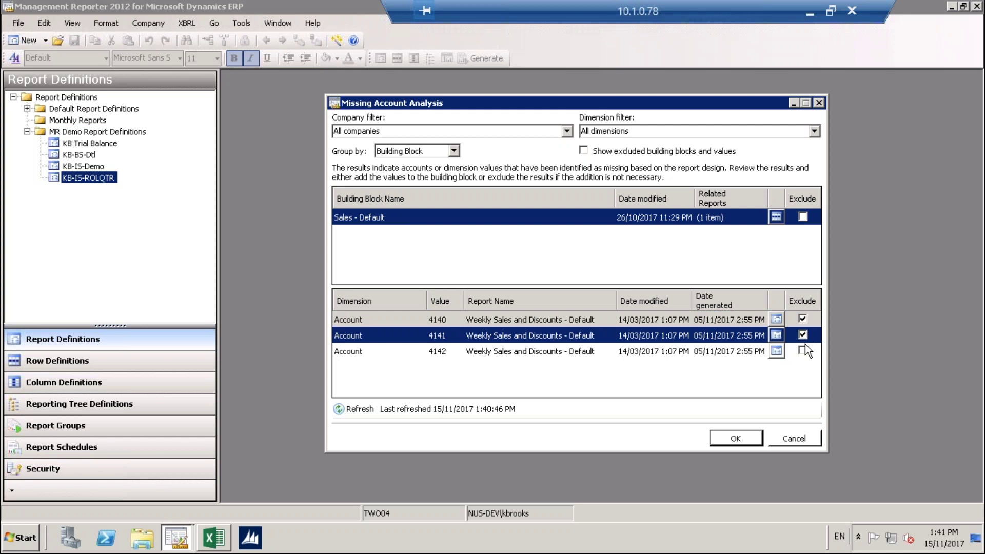
{"action": "left_click", "coordinate": [804, 348]}
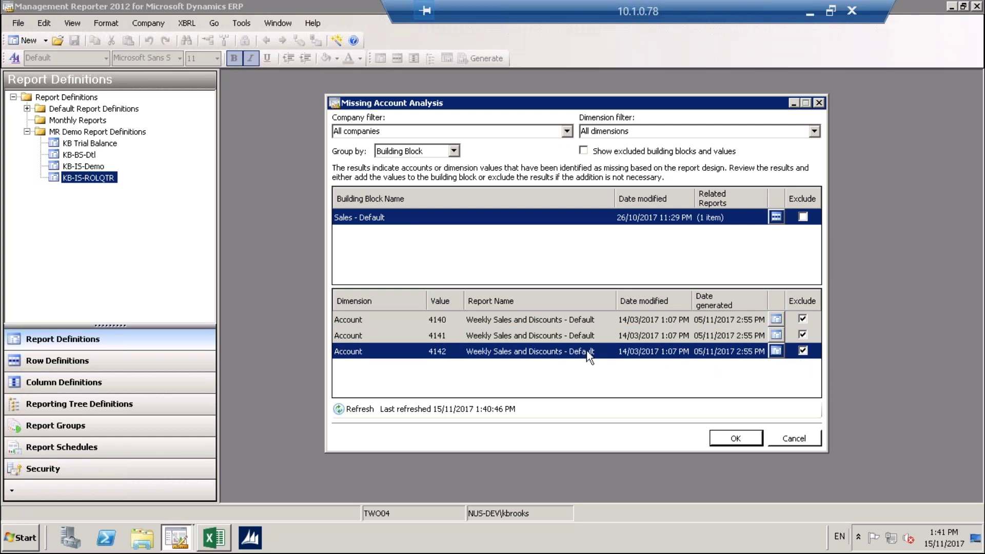
{"action": "left_click", "coordinate": [356, 409]}
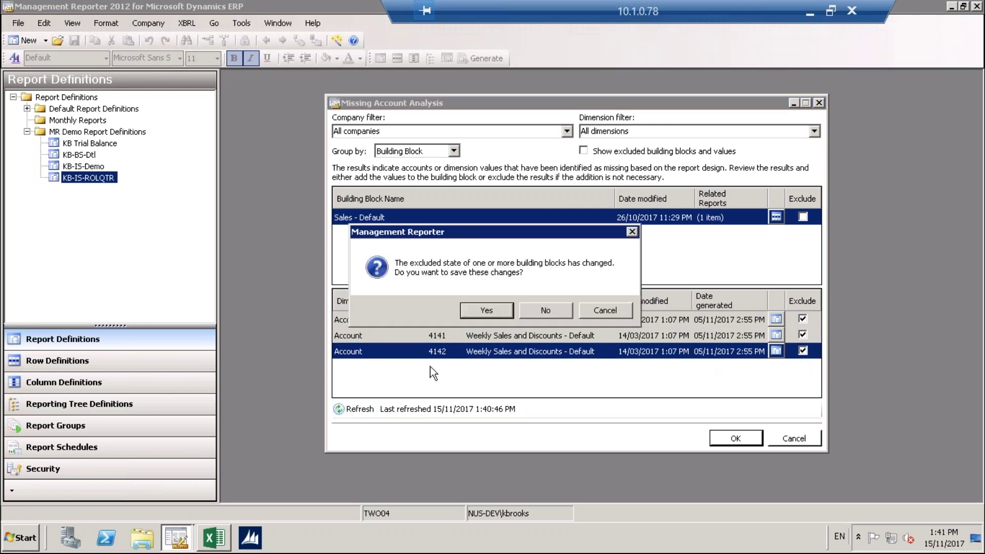
{"action": "left_click", "coordinate": [480, 312]}
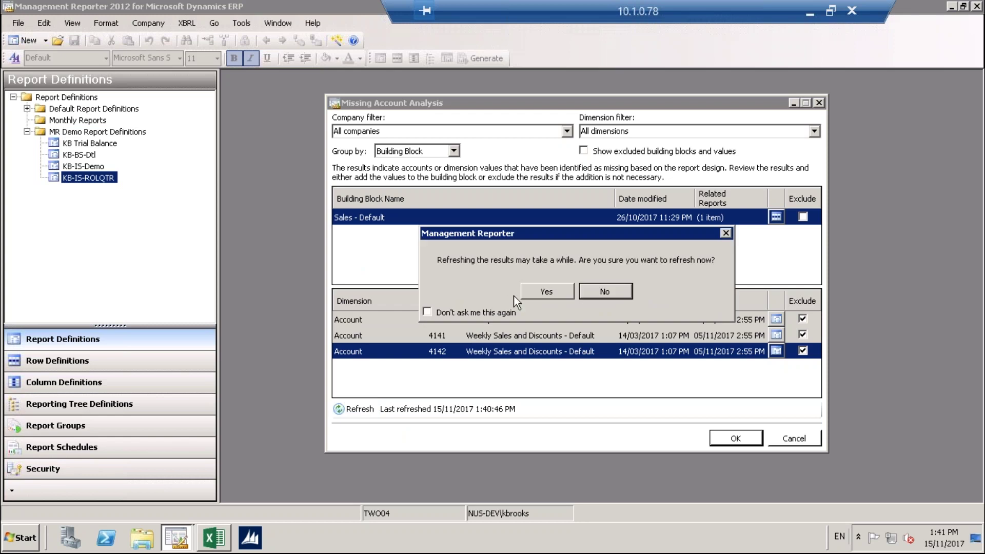
{"action": "left_click", "coordinate": [534, 292]}
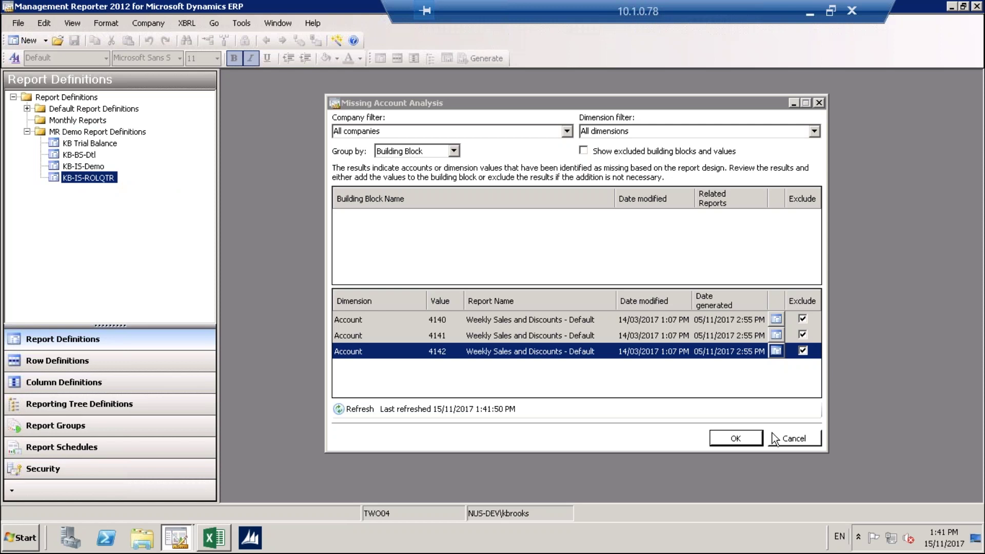
{"action": "left_click", "coordinate": [818, 104]}
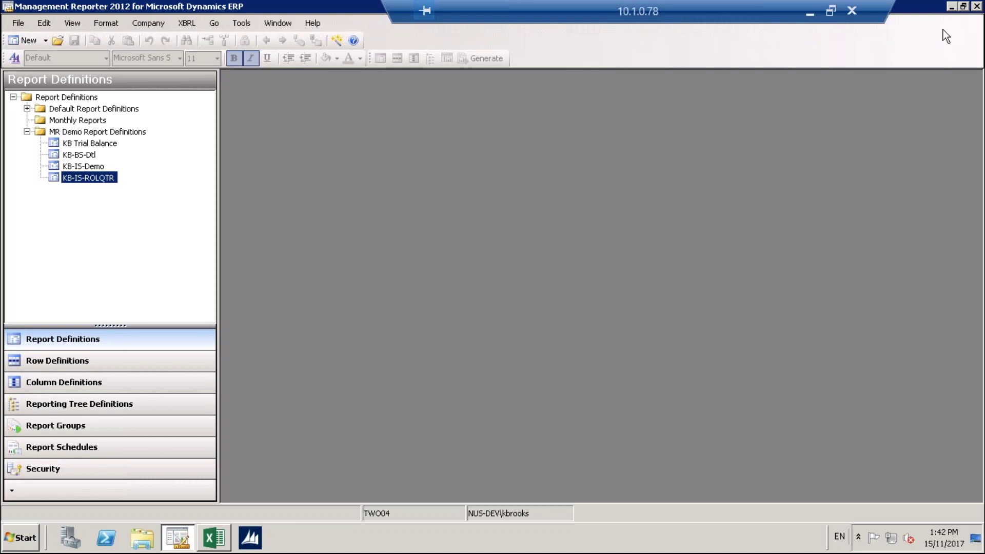
Step: Minimize the remote session to return to the presentation slides
{"action": "left_click", "coordinate": [128, 461]}
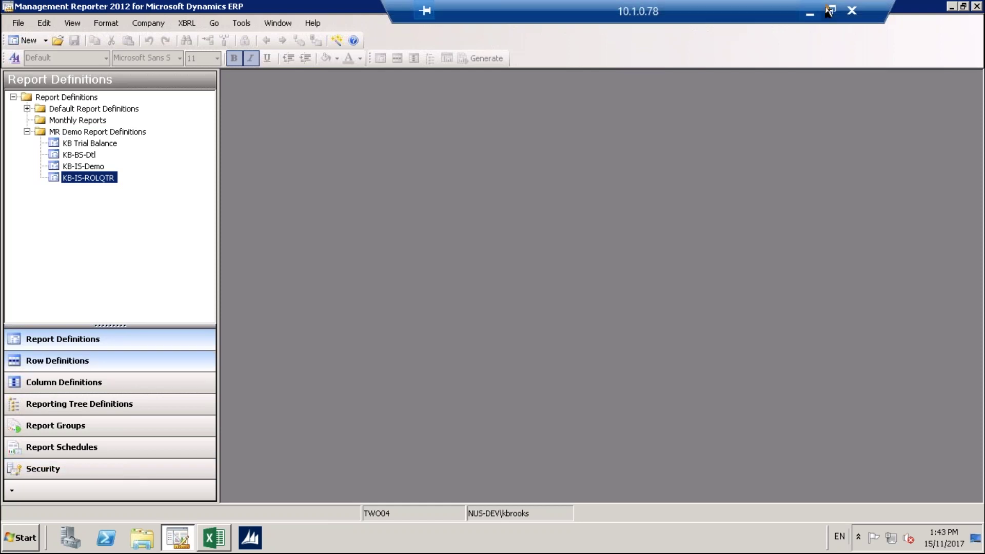
{"action": "left_click", "coordinate": [810, 11]}
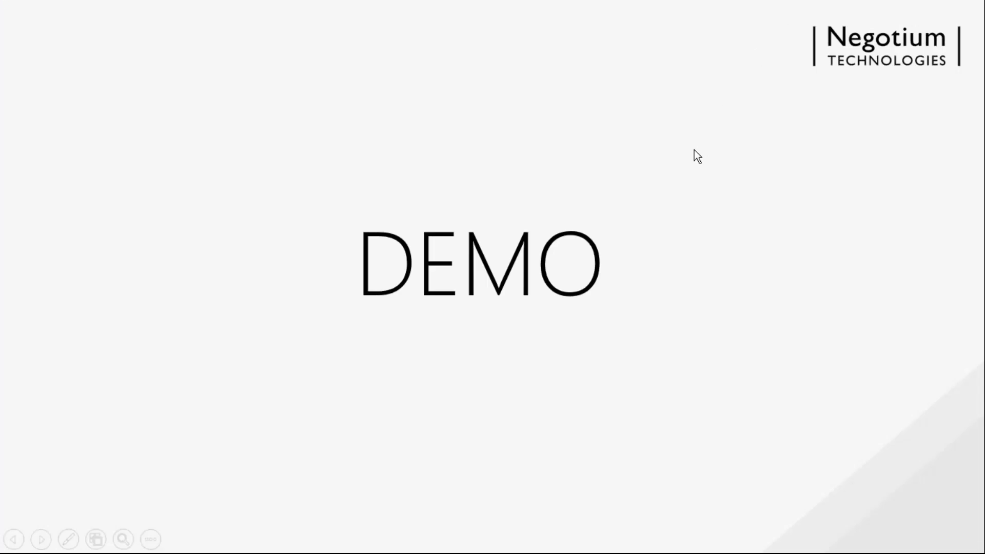
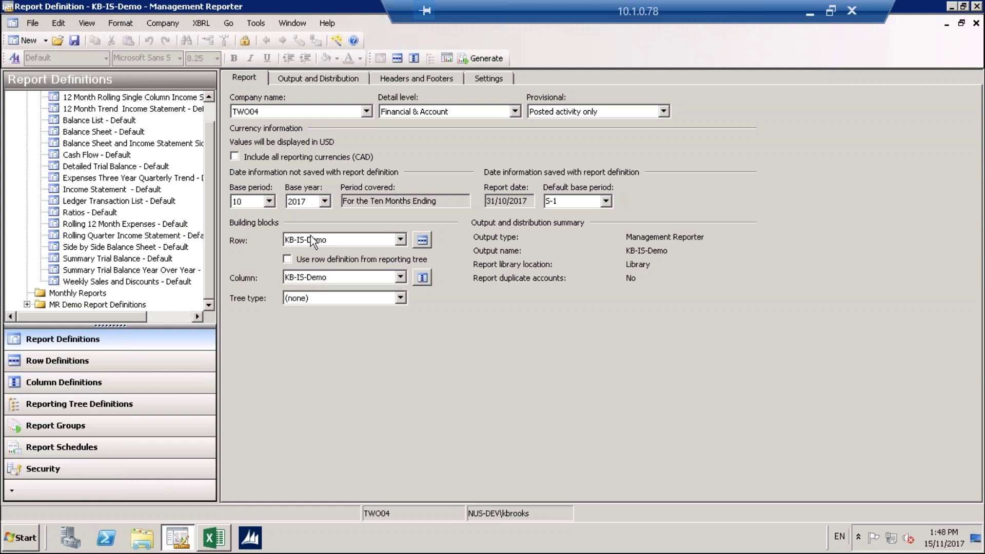
Step: Open the KB-IS-Demo column definition from the report definition and set column D's type to CALC (Calculated column)
{"action": "left_click", "coordinate": [423, 278]}
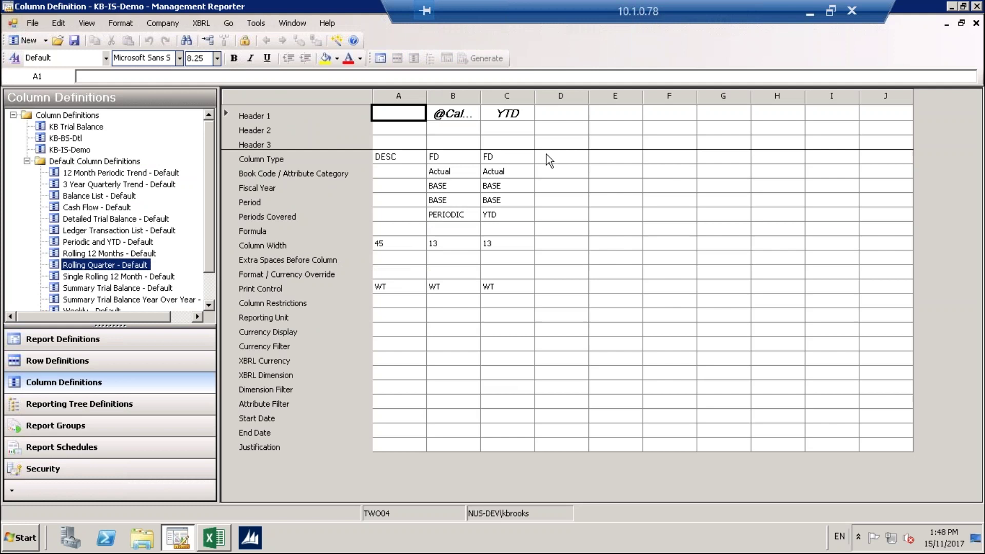
{"action": "left_click", "coordinate": [556, 154]}
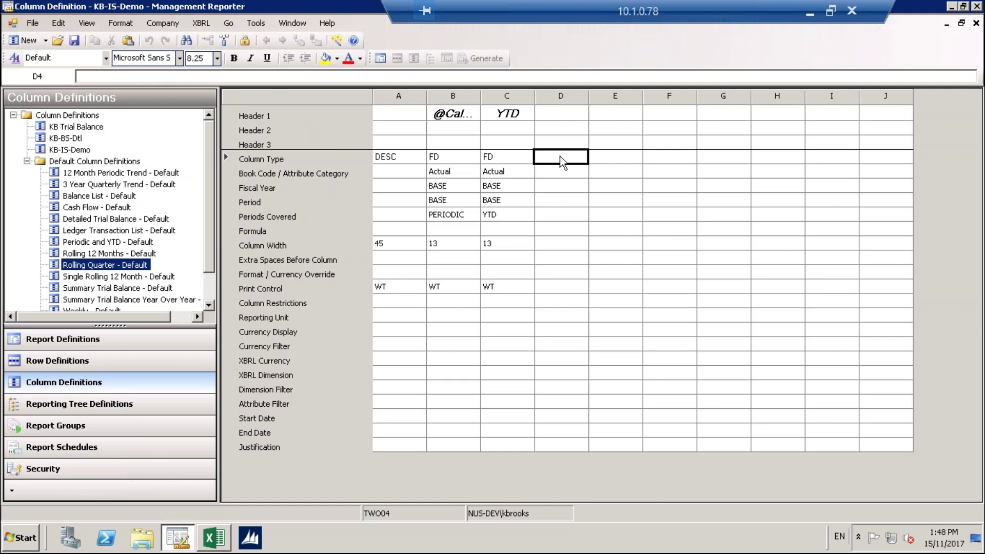
{"action": "type", "text": "Rati"}
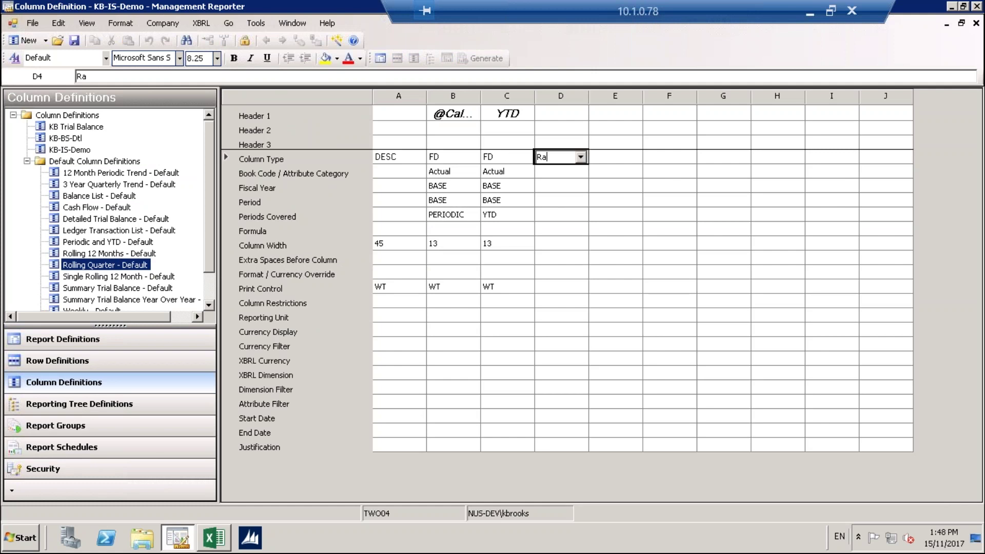
{"action": "key", "text": "BackSpace"}
{"action": "key", "text": "BackSpace"}
{"action": "key", "text": "BackSpace"}
{"action": "key", "text": "BackSpace"}
{"action": "left_click", "coordinate": [581, 157]}
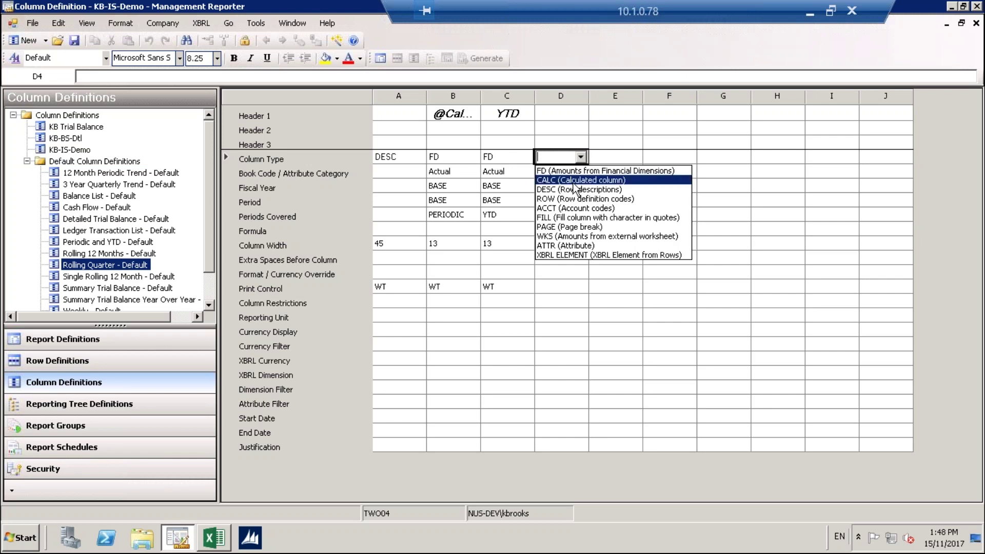
{"action": "left_click", "coordinate": [574, 180]}
Step: Enter percentage as the Header 1 text of calculated column D
{"action": "left_click", "coordinate": [550, 122]}
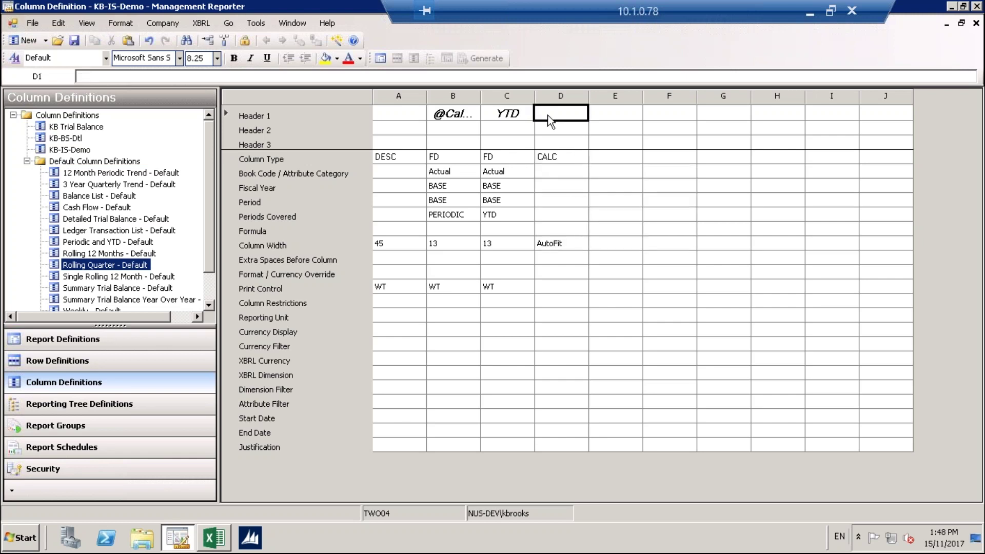
{"action": "type", "text": "percentage"}
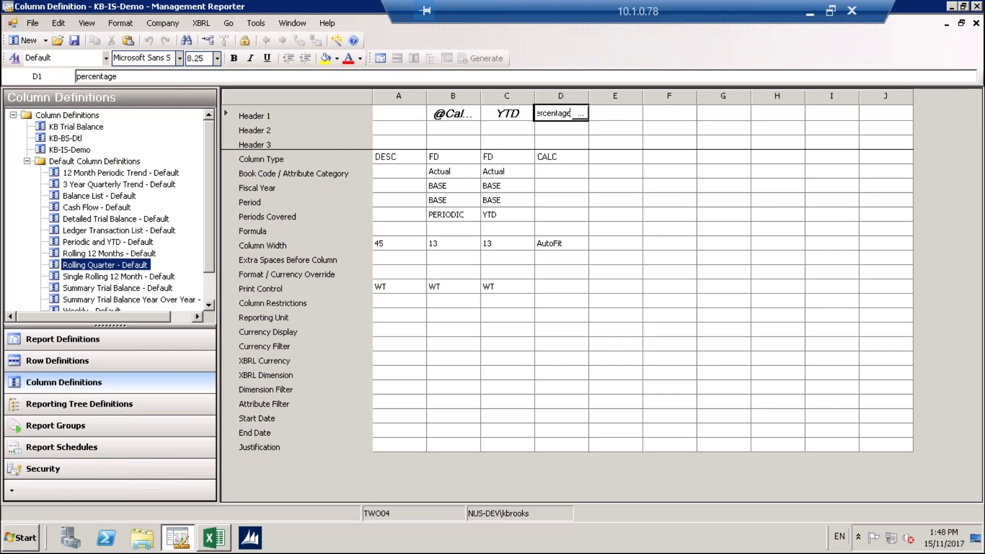
{"action": "key", "text": "Return"}
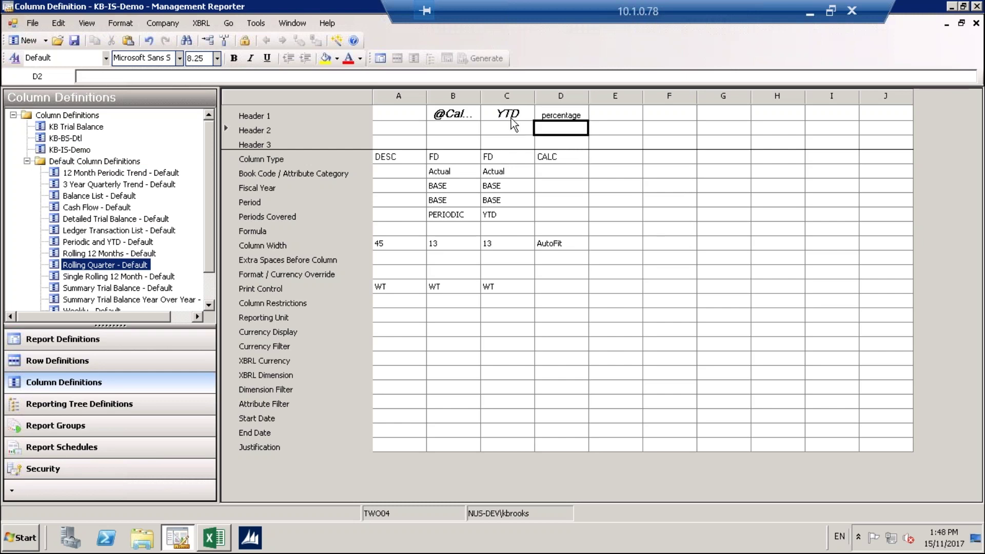
{"action": "left_click", "coordinate": [511, 118]}
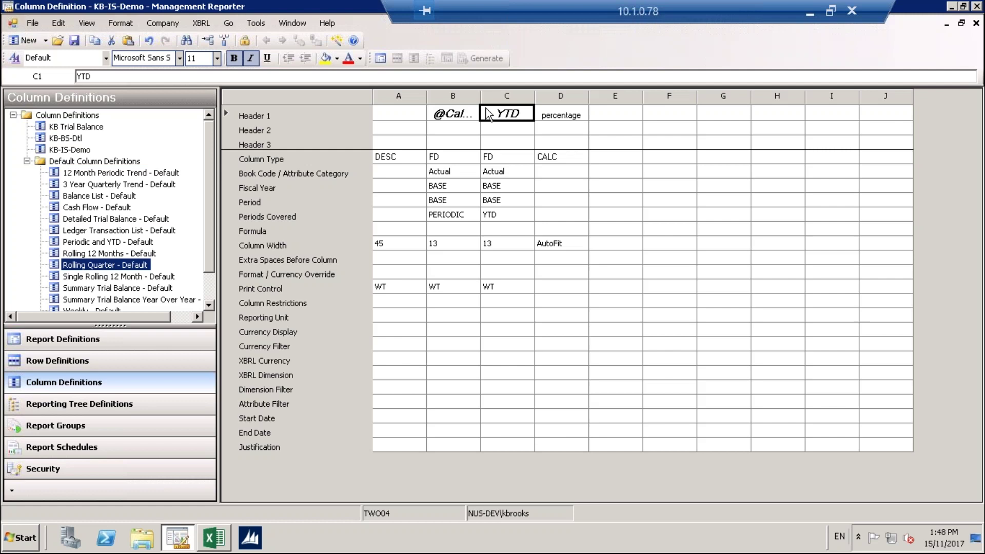
{"action": "right_click", "coordinate": [507, 114]}
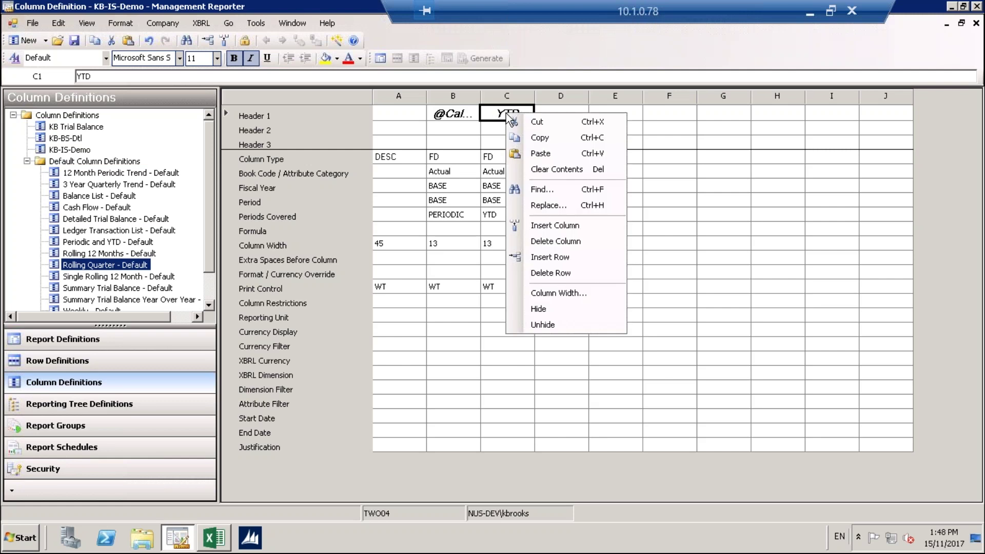
{"action": "left_click", "coordinate": [562, 109]}
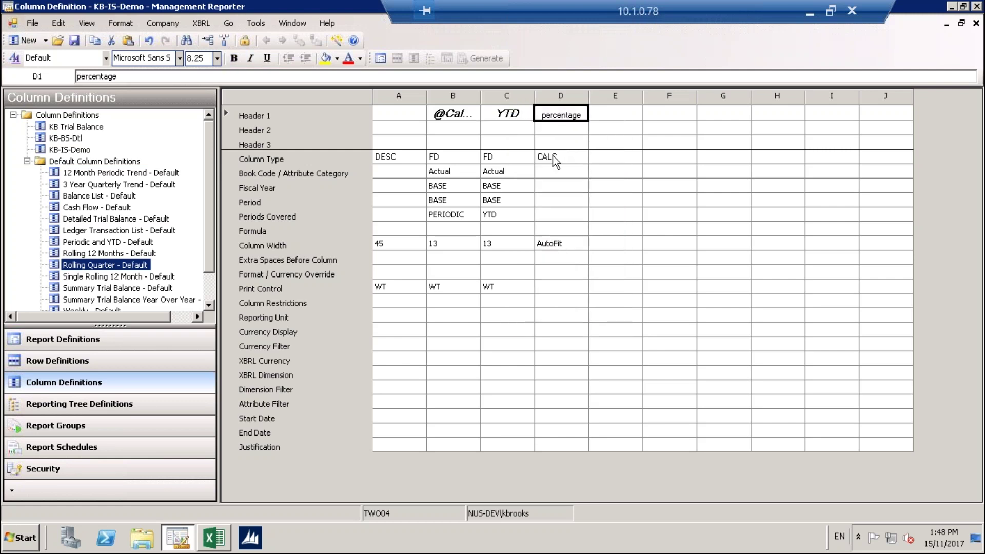
{"action": "left_click", "coordinate": [577, 168]}
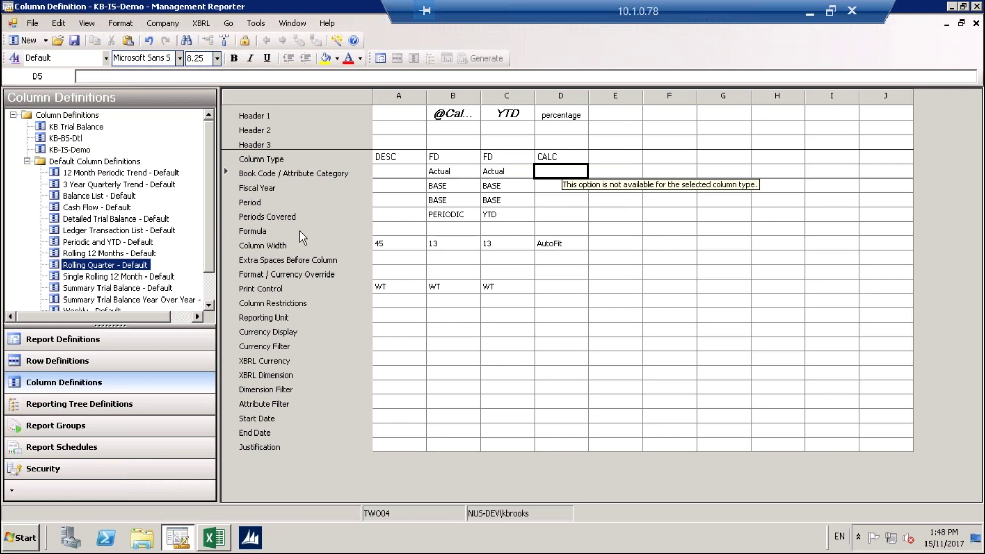
Step: Enter C\B as the formula of calculated column D
{"action": "left_click", "coordinate": [555, 230]}
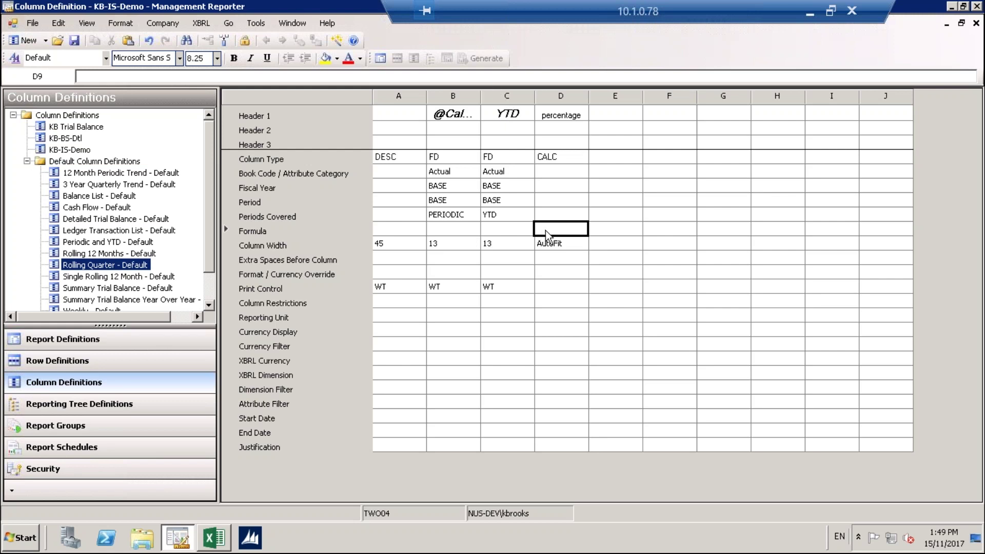
{"action": "type", "text": "C\\"}
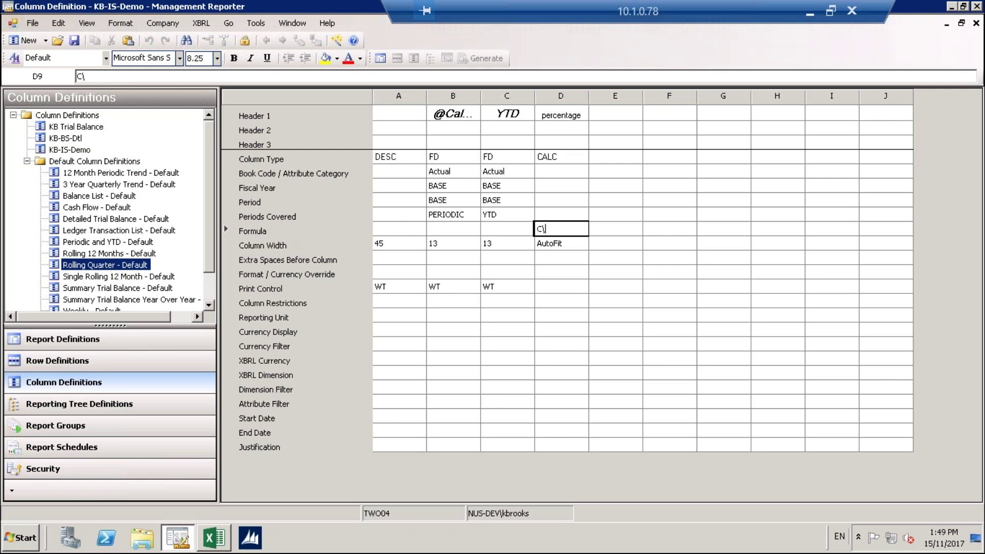
{"action": "type", "text": "n"}
{"action": "key", "text": "BackSpace"}
{"action": "type", "text": "B"}
{"action": "key", "text": "Tab"}
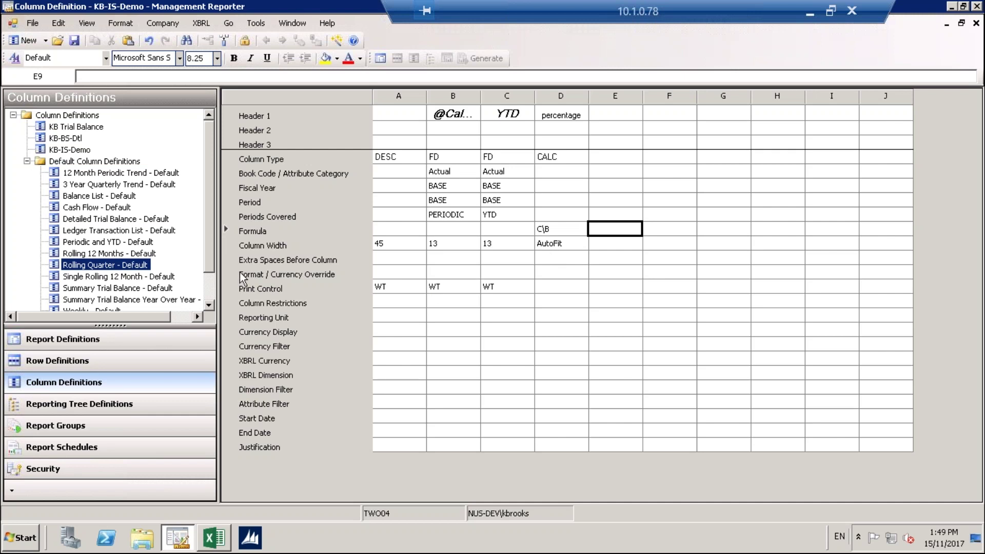
Step: Set column D's format override to Percentage with 2 decimal places, and close the column definition without saving
{"action": "double_click", "coordinate": [575, 272]}
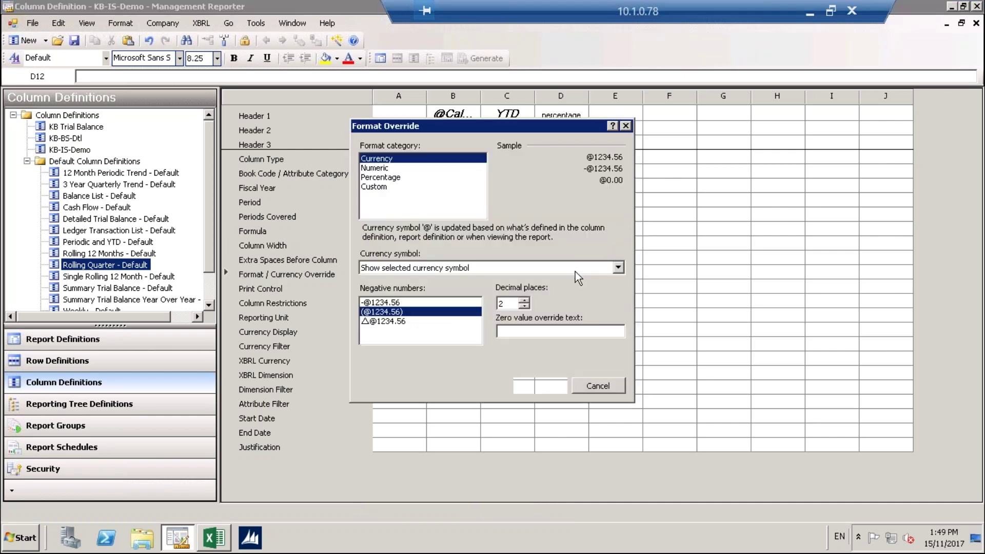
{"action": "left_click", "coordinate": [388, 177]}
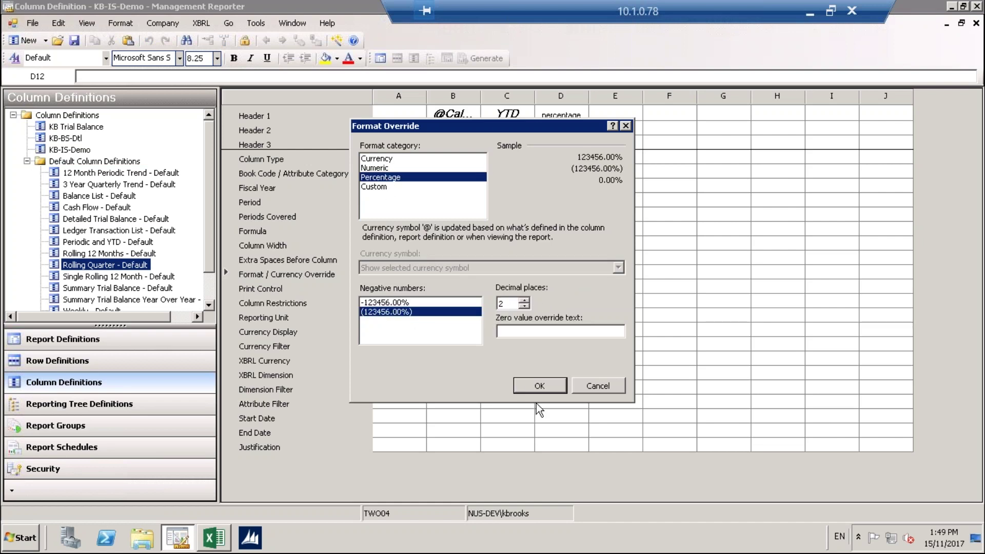
{"action": "left_click", "coordinate": [540, 387]}
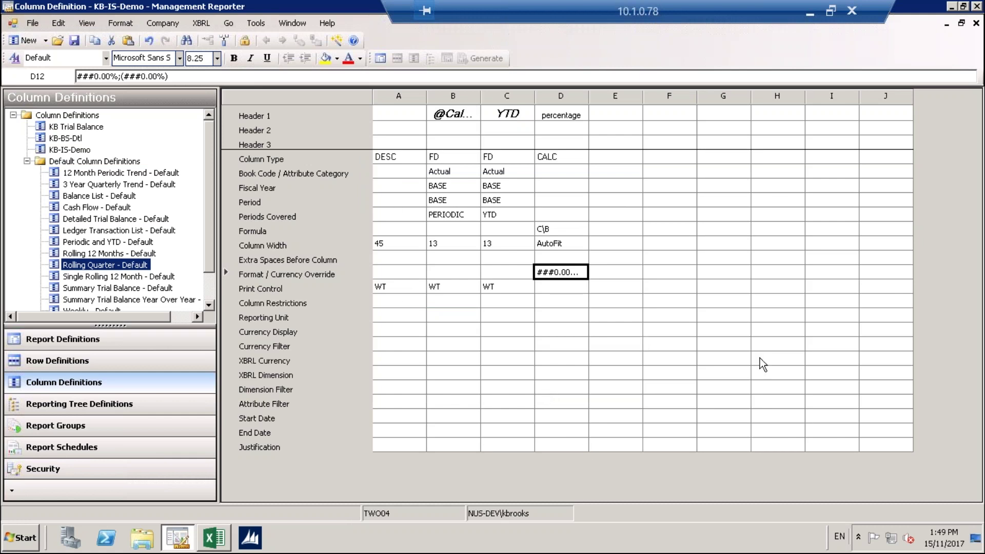
{"action": "left_click", "coordinate": [976, 23]}
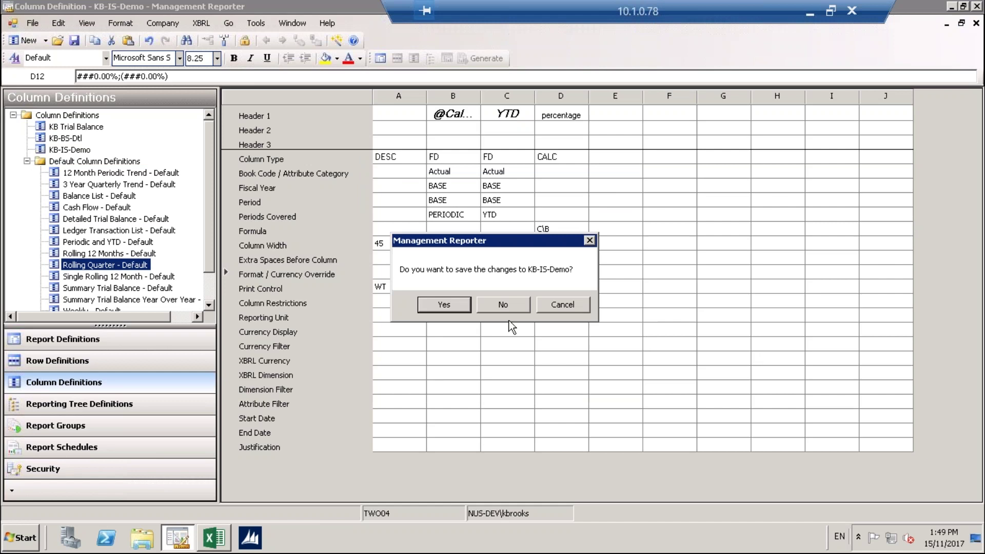
{"action": "left_click", "coordinate": [513, 306]}
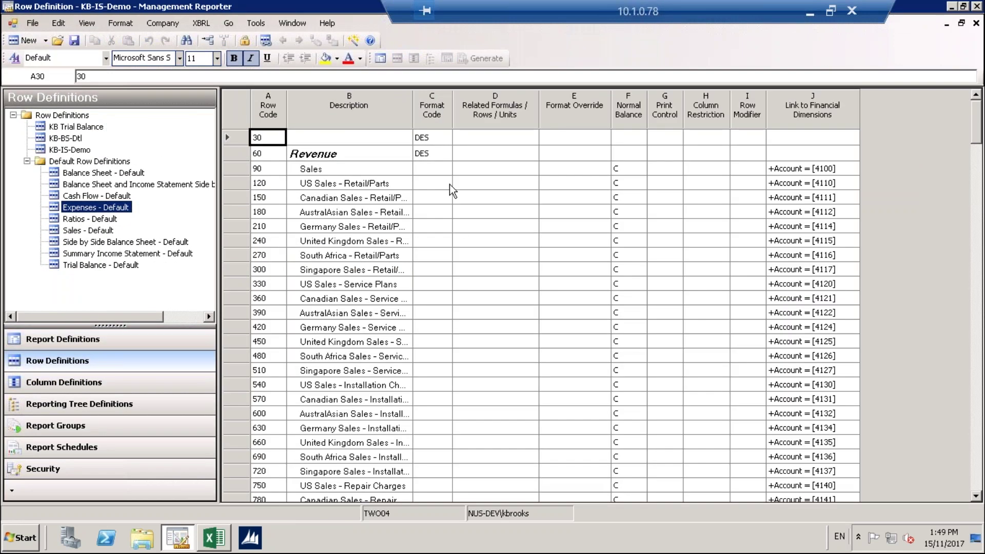
Step: Enter CBR in the Related Formulas / Rows / Units cell of the Revenue row in the KB-IS-Demo row definition
{"action": "left_click", "coordinate": [472, 168]}
{"action": "left_click", "coordinate": [472, 149]}
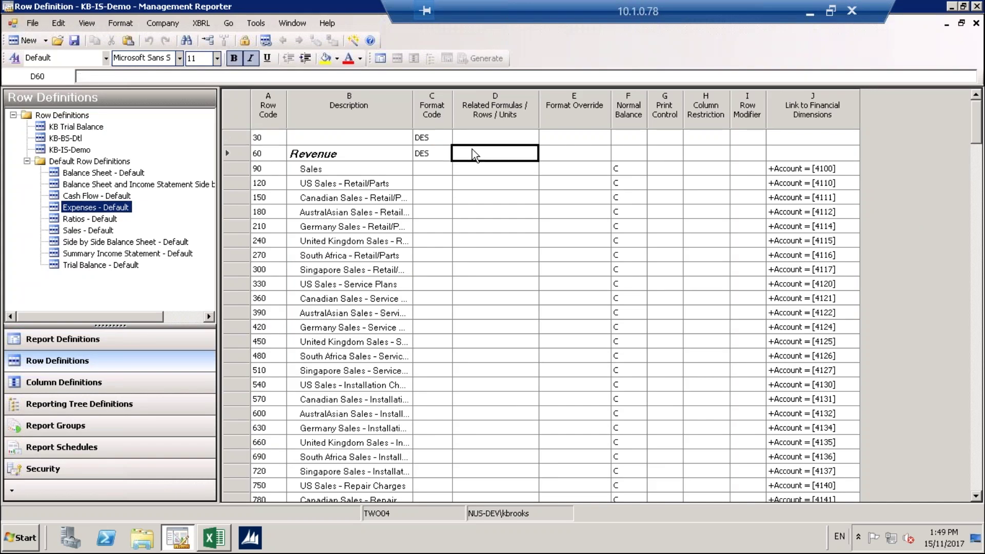
{"action": "type", "text": "CBR"}
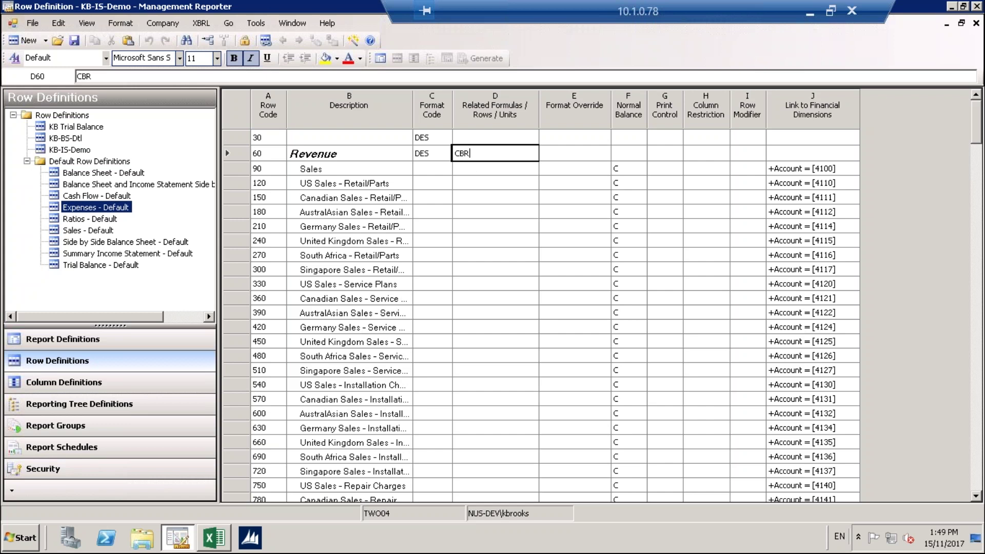
{"action": "key", "text": "Tab"}
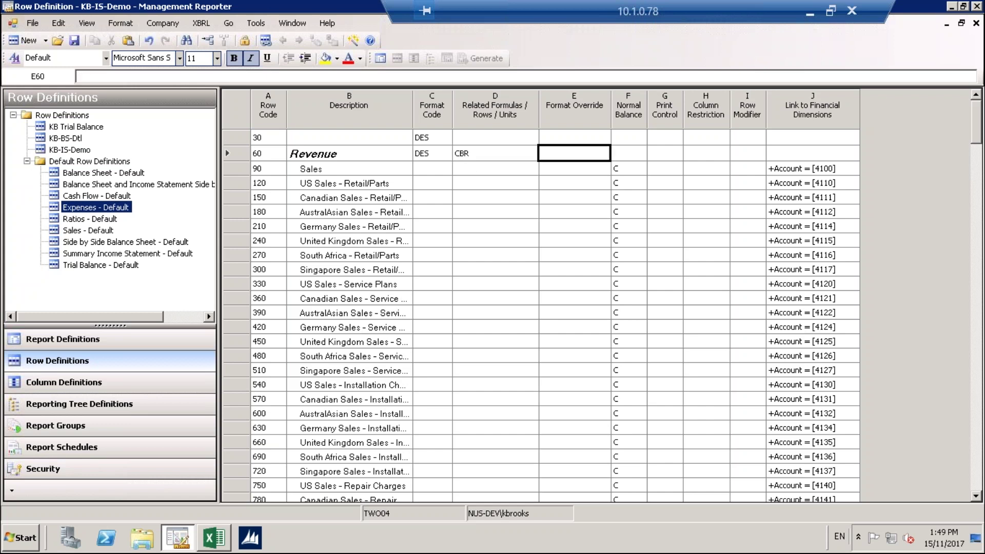
Step: Enter CBR as the related formula of the Cost of Revenue row, and close the row definition without saving
{"action": "scroll", "coordinate": [488, 484], "scroll_direction": "down", "scroll_amount": 5}
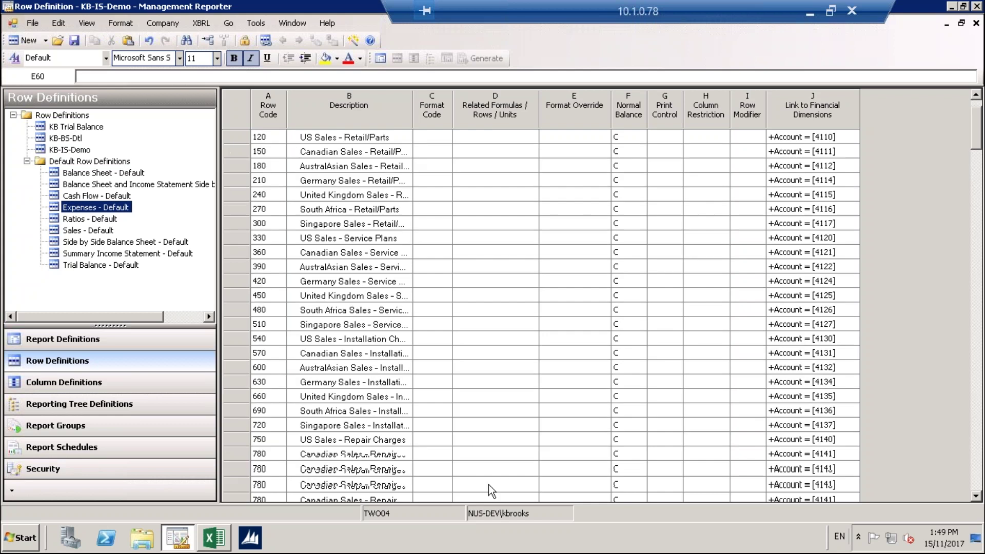
{"action": "scroll", "coordinate": [489, 484], "scroll_direction": "down", "scroll_amount": 4}
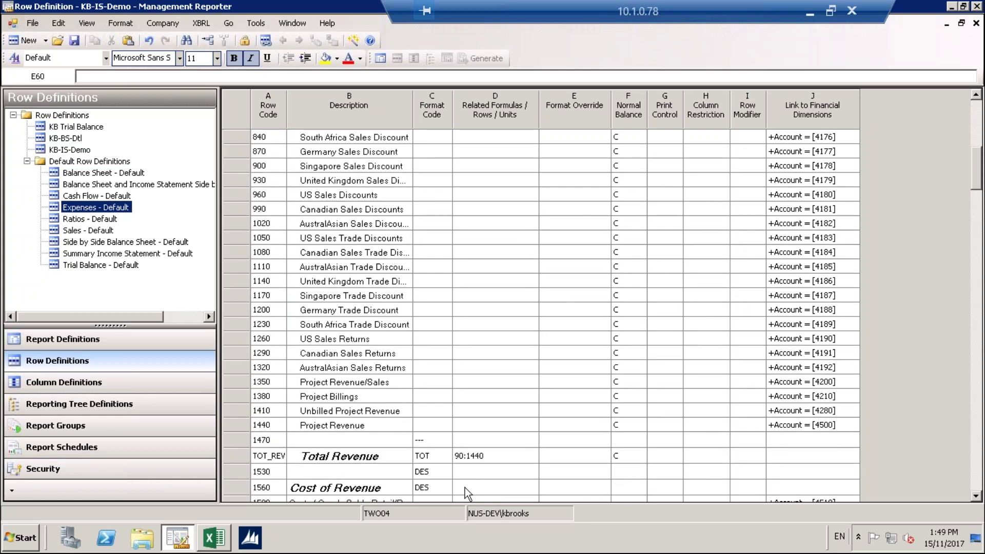
{"action": "left_click", "coordinate": [465, 487]}
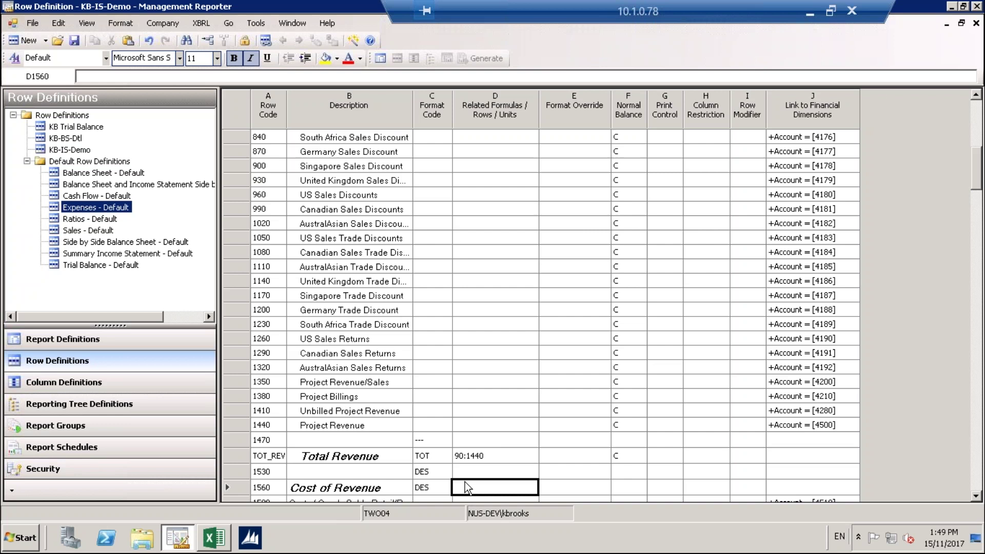
{"action": "type", "text": "cbr"}
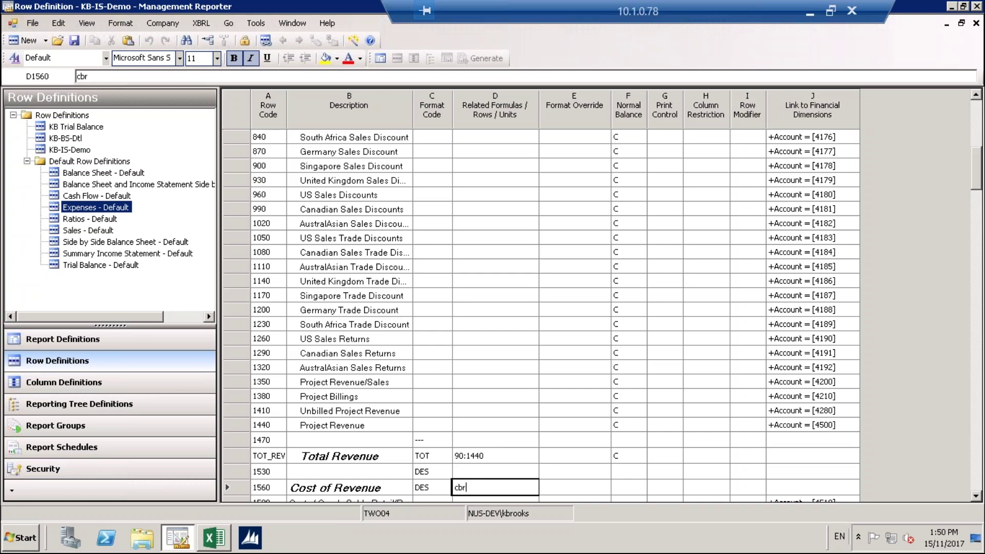
{"action": "left_click", "coordinate": [570, 461]}
{"action": "left_click", "coordinate": [977, 24]}
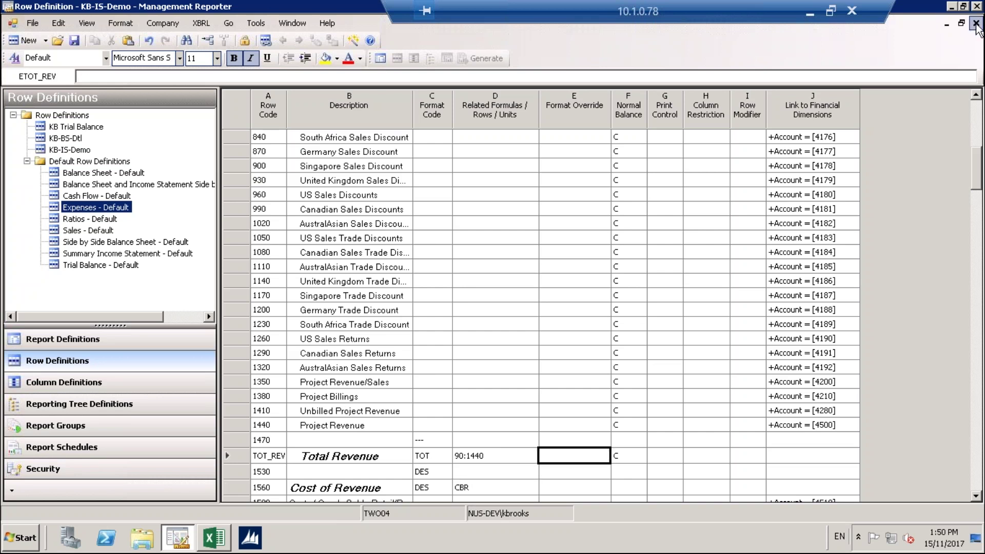
{"action": "left_click", "coordinate": [504, 304]}
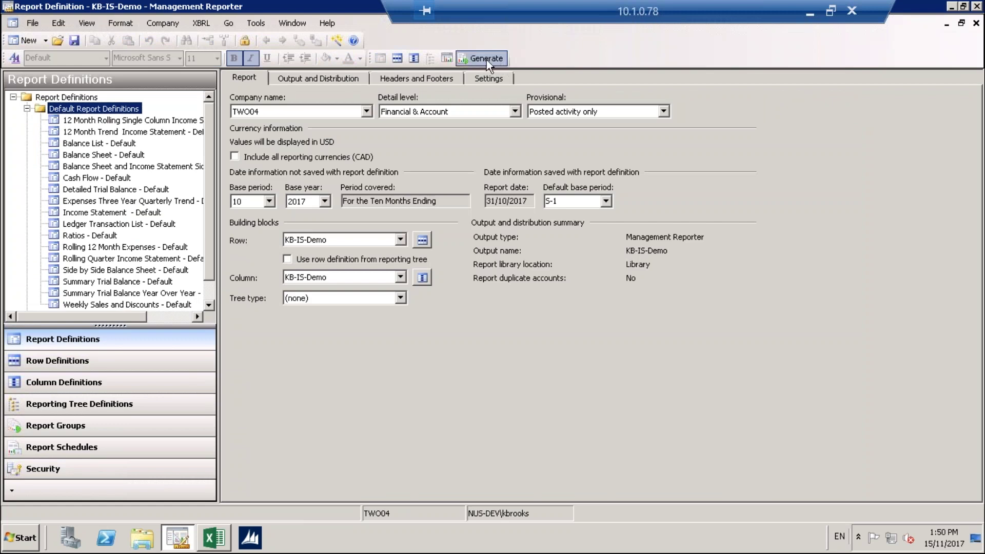
Step: Open the KB-IS-Demo income statement in the report viewer, review its rows, and close the viewer
{"action": "left_click", "coordinate": [446, 58]}
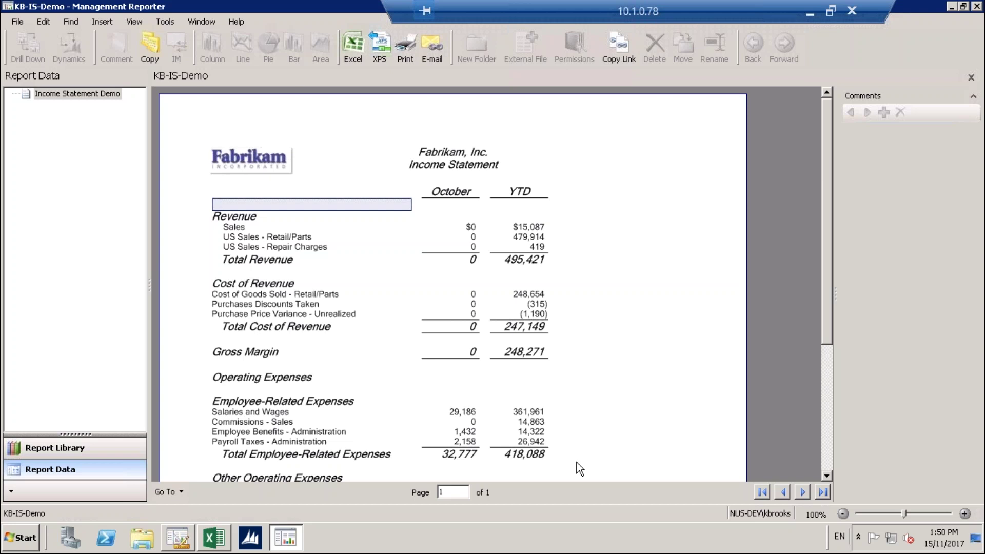
{"action": "scroll", "coordinate": [652, 395], "scroll_direction": "down", "scroll_amount": 3}
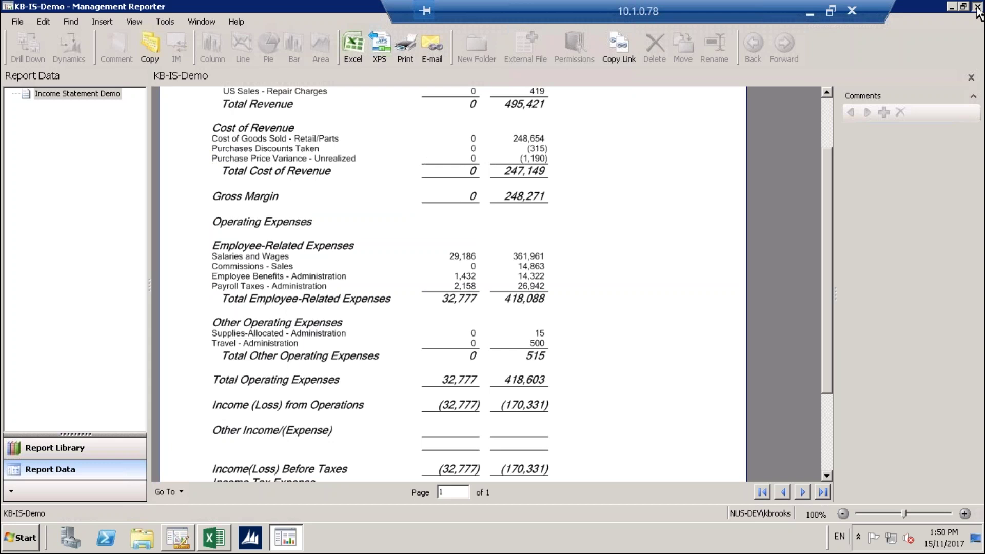
{"action": "left_click", "coordinate": [977, 8]}
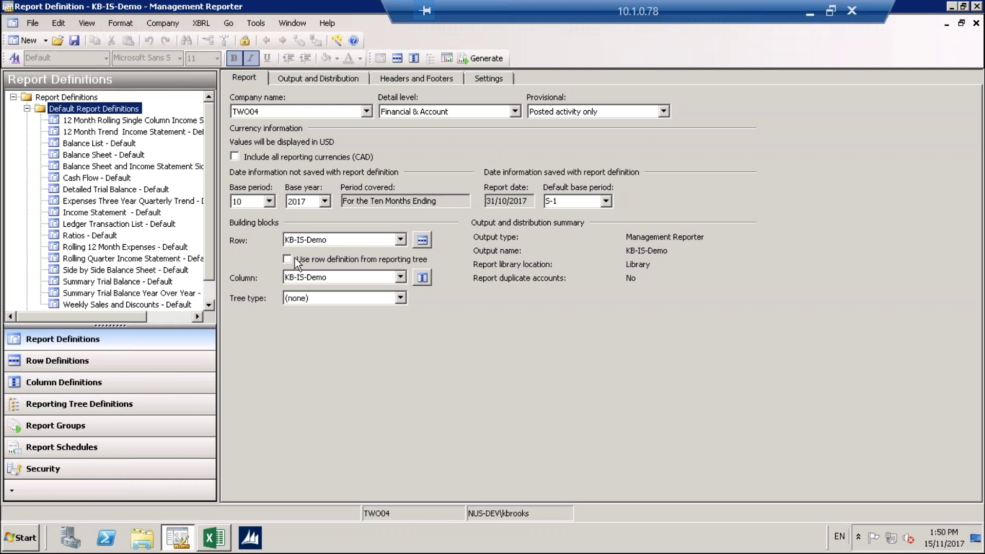
Step: Set the report's detail level to Financial, Account, & Transaction and generate it
{"action": "left_click", "coordinate": [516, 112]}
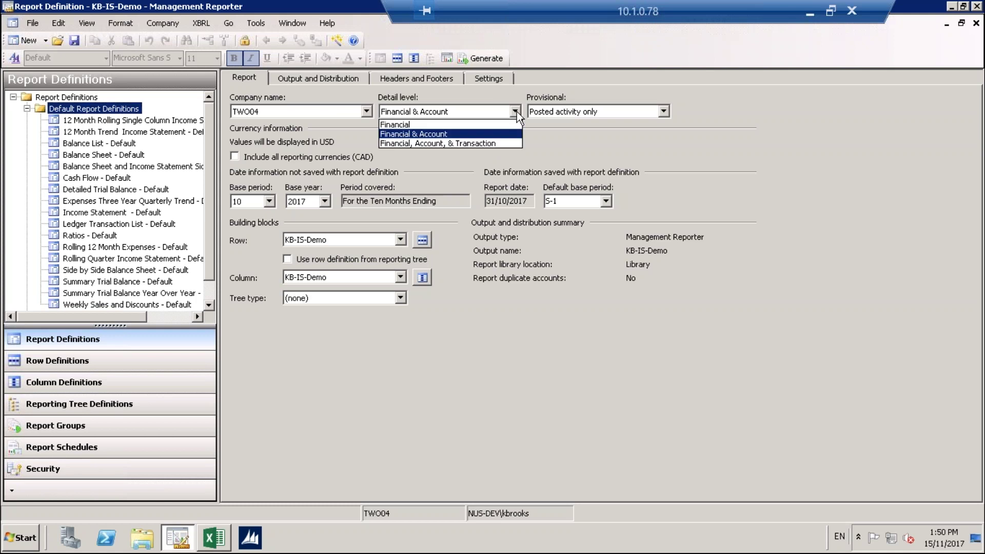
{"action": "left_click", "coordinate": [416, 145]}
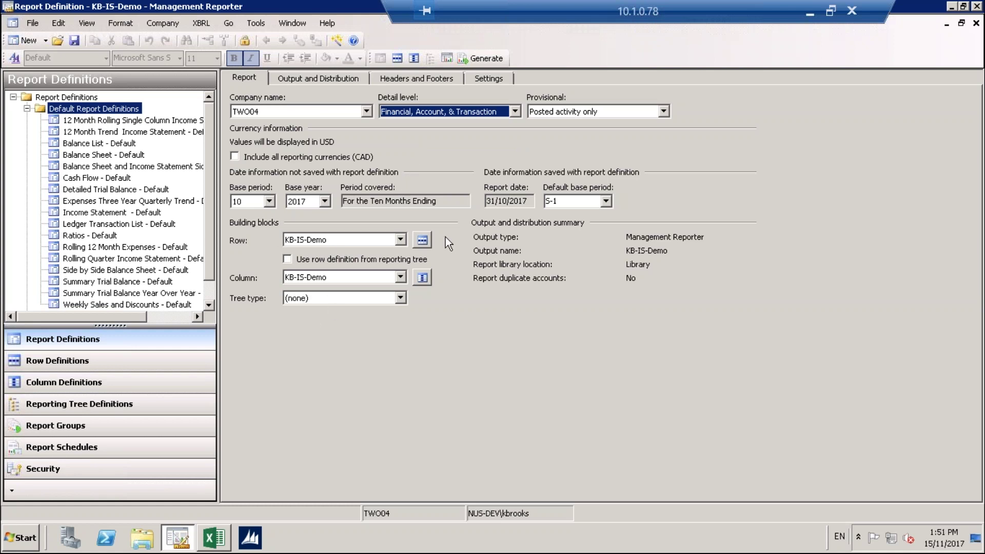
{"action": "left_click", "coordinate": [481, 60]}
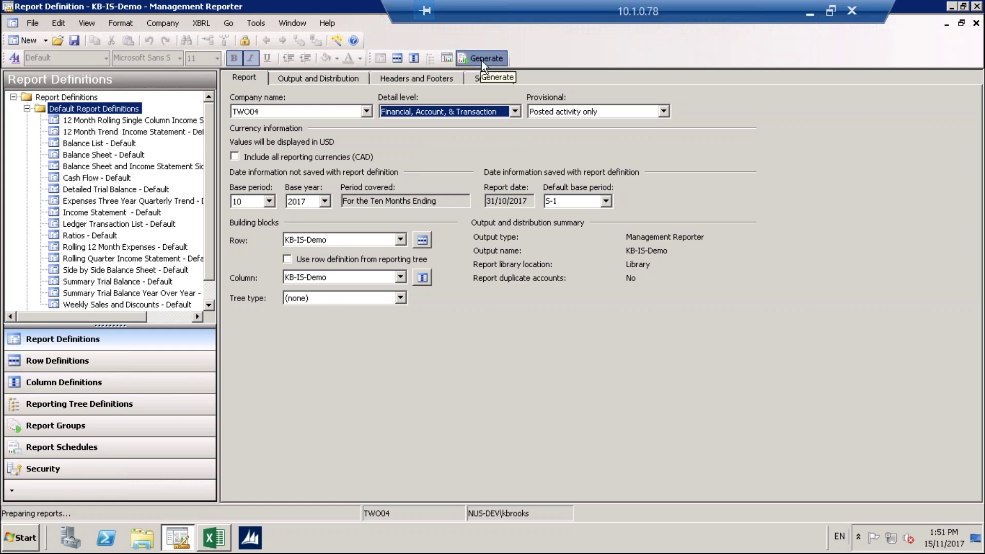
{"action": "left_click_drag", "start_coordinate": [491, 88], "coordinate": [749, 99]}
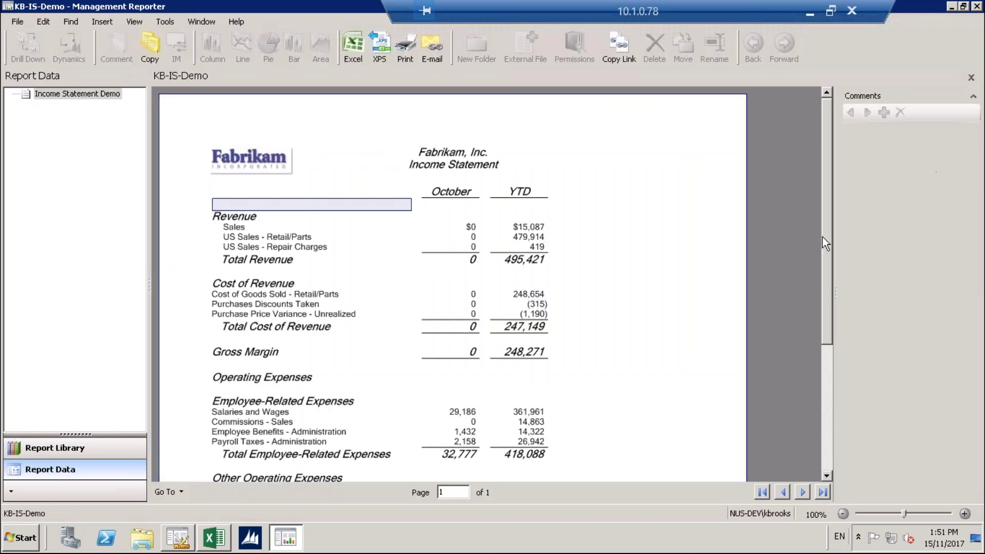
Step: Drill down from the YTD Sales amount to its account and transaction details, and close the report viewer
{"action": "scroll", "coordinate": [824, 244], "scroll_direction": "down", "scroll_amount": 2}
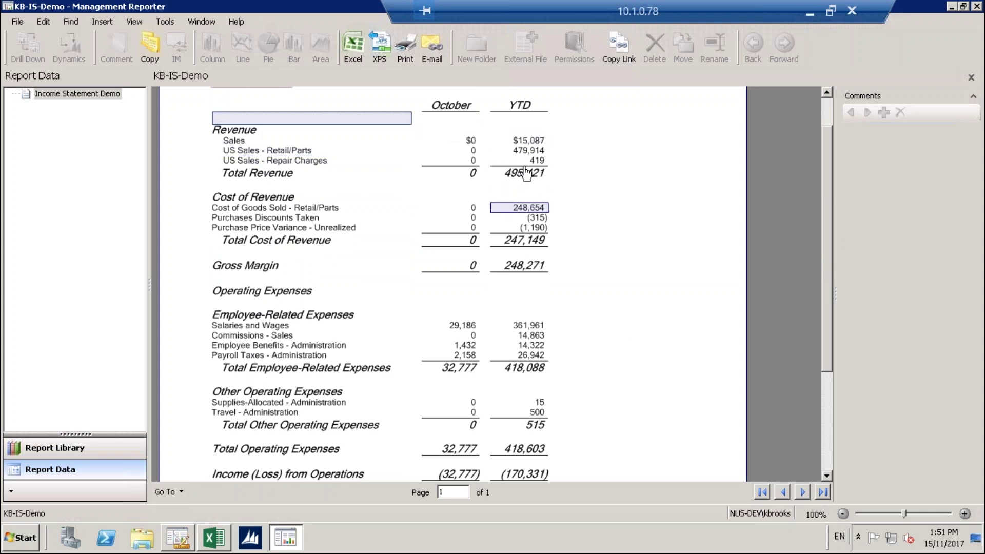
{"action": "double_click", "coordinate": [531, 146]}
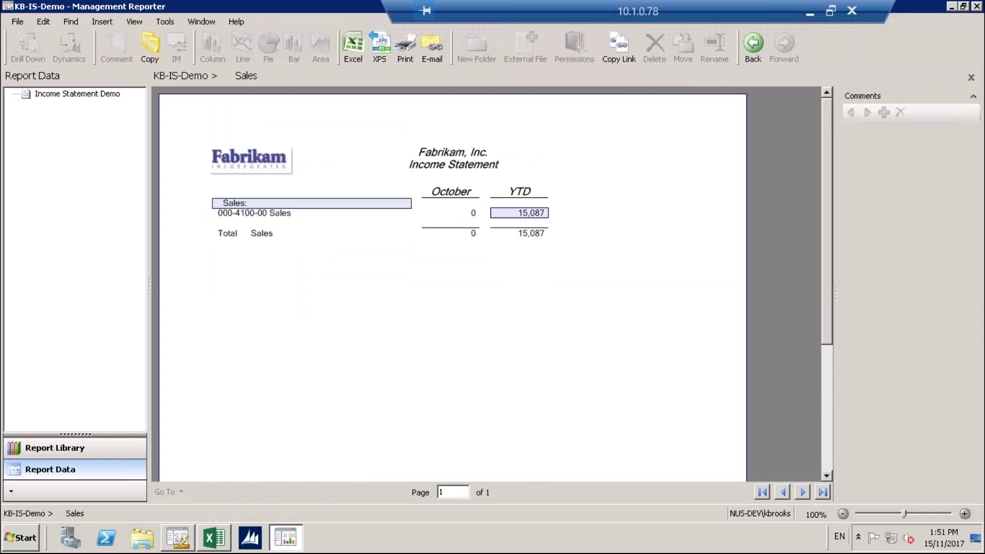
{"action": "double_click", "coordinate": [530, 219]}
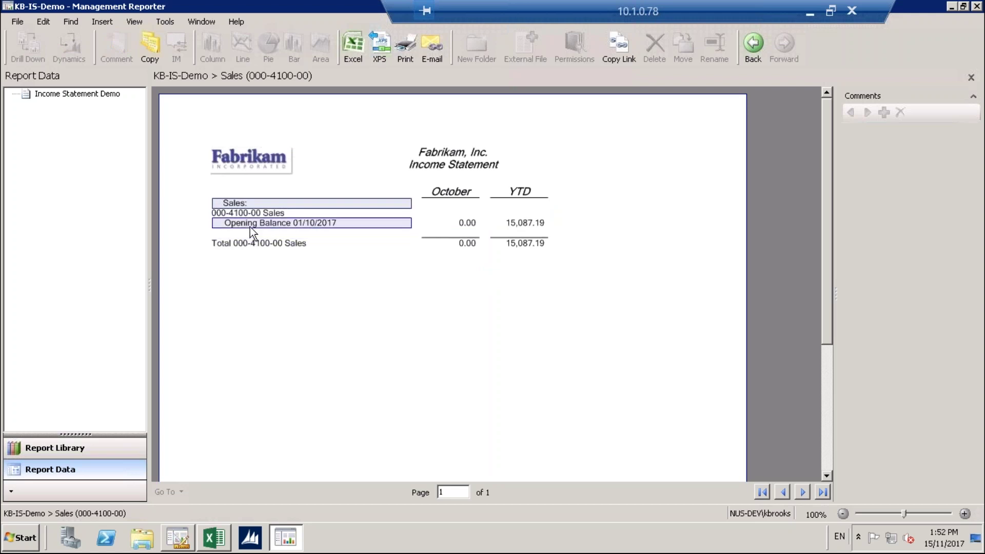
{"action": "left_click", "coordinate": [530, 244]}
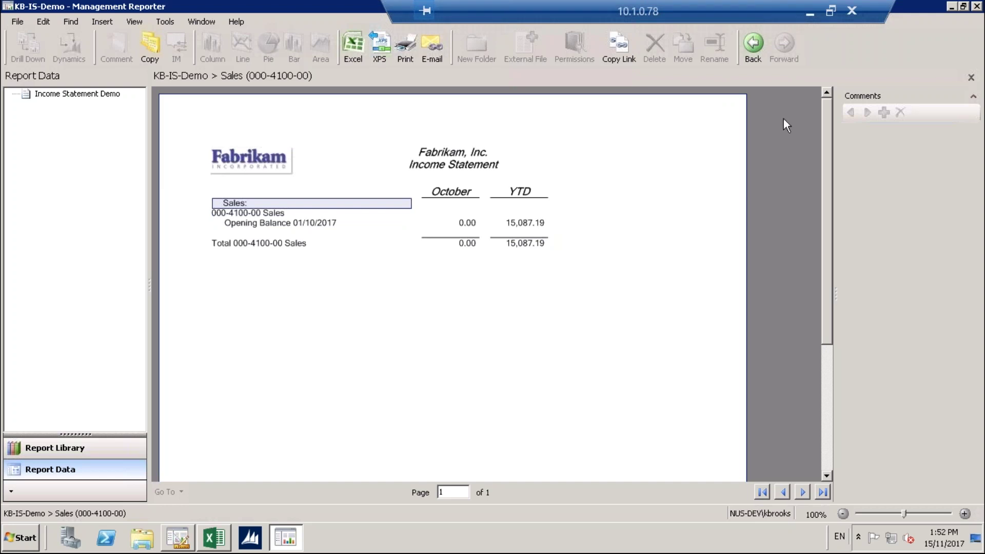
{"action": "left_click", "coordinate": [976, 6]}
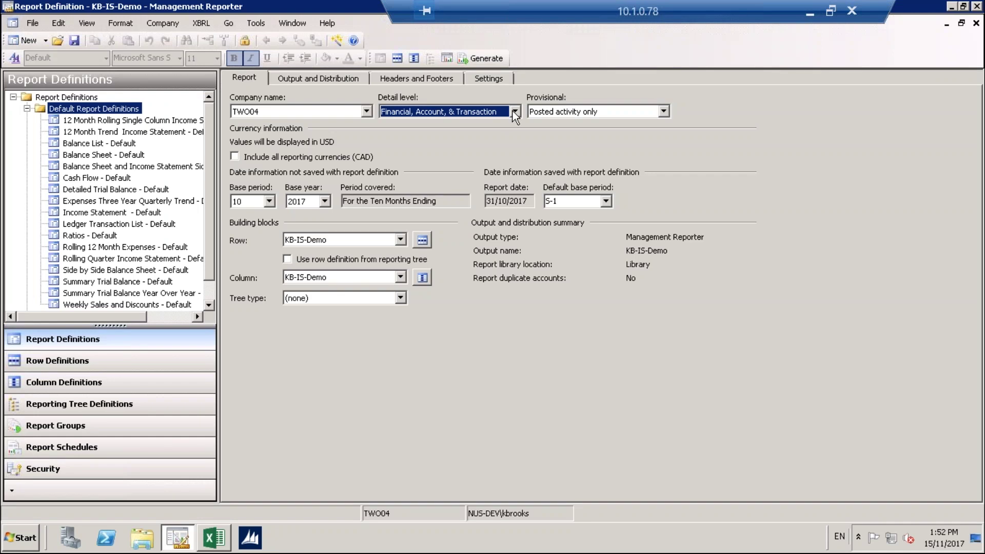
Step: Reopen the income statement and export the current view to KB-IS-Demo.xlsx, with the workbook opening after exporting
{"action": "left_click", "coordinate": [448, 59]}
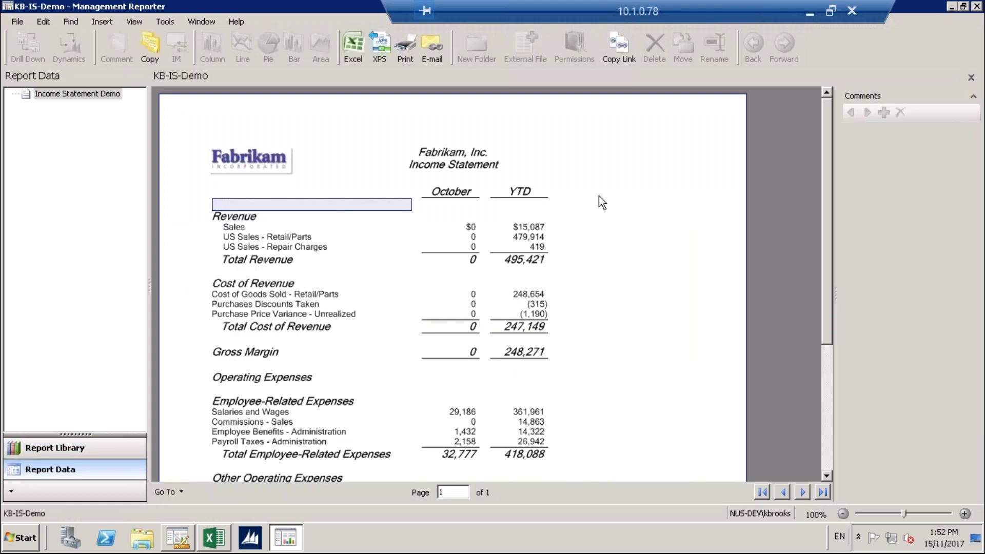
{"action": "left_click", "coordinate": [354, 47]}
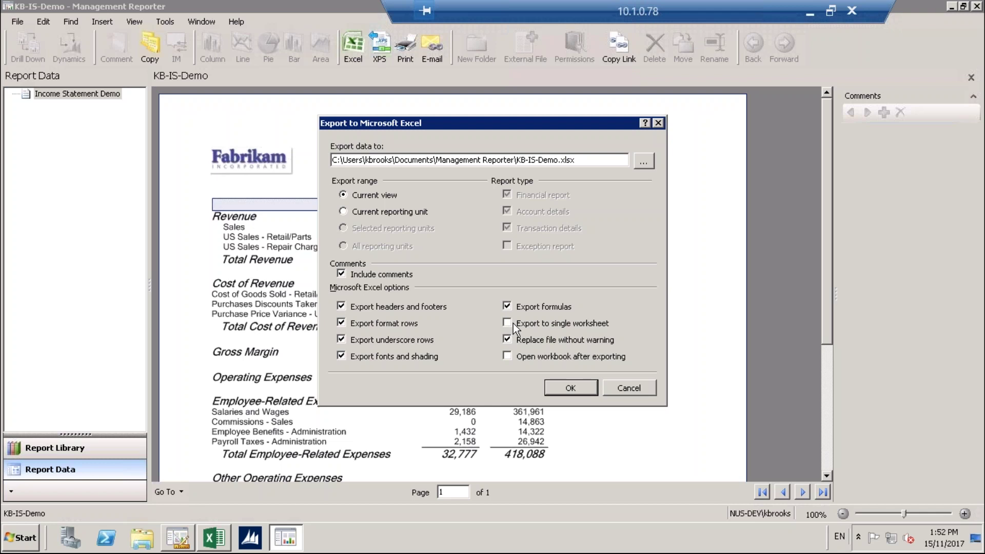
{"action": "left_click", "coordinate": [507, 357]}
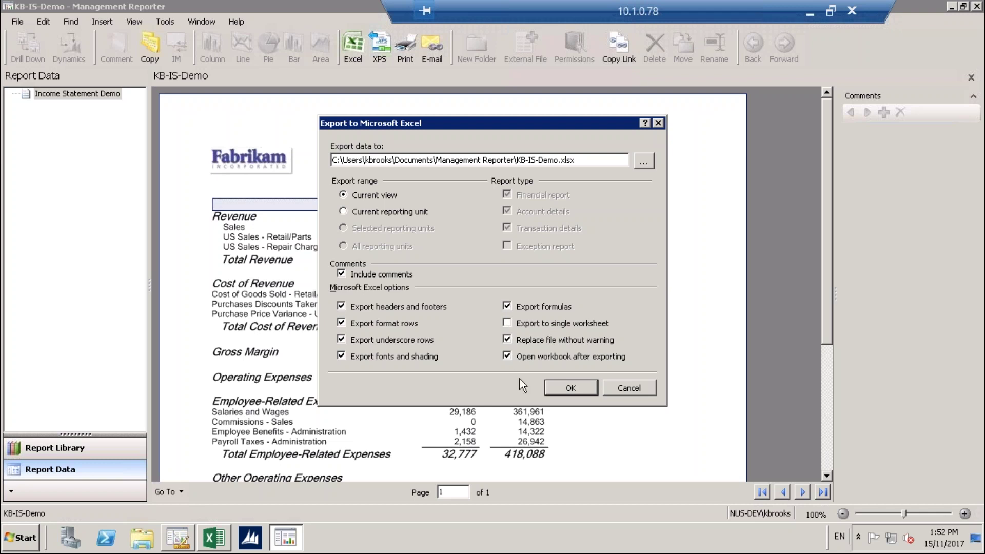
{"action": "left_click", "coordinate": [570, 392]}
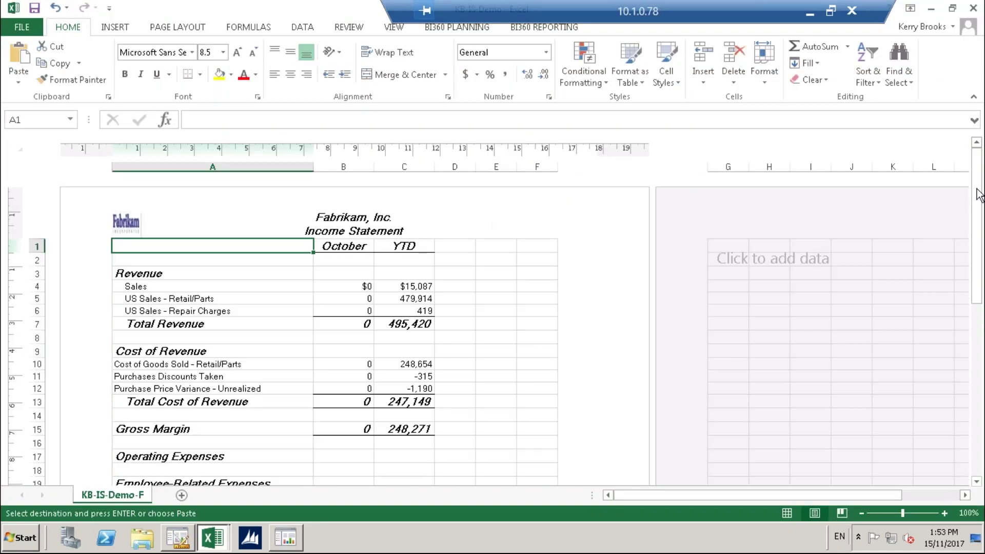
Step: Widen YTD column C of the exported Excel worksheet so the Net Income(Loss) amount fits
{"action": "left_click_drag", "start_coordinate": [980, 177], "coordinate": [976, 423]}
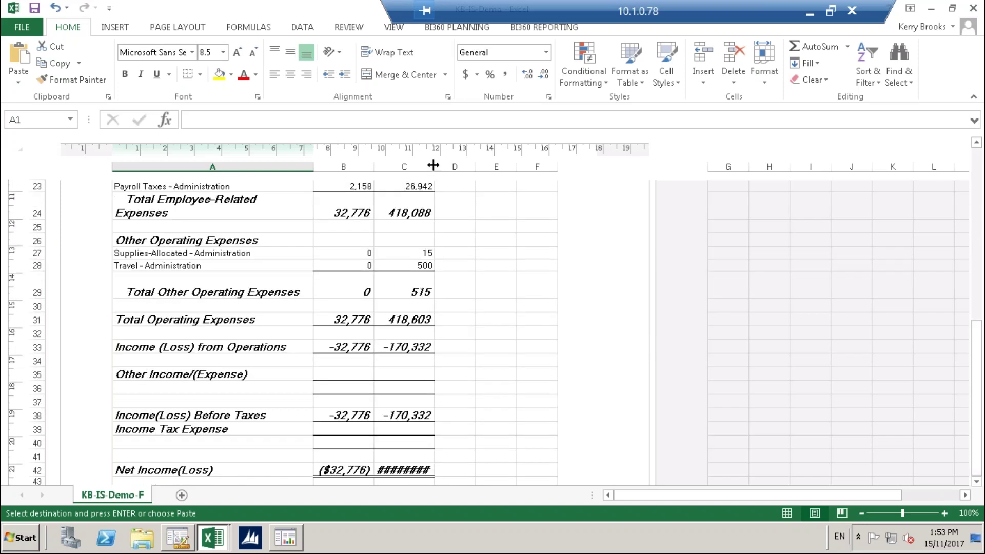
{"action": "left_click_drag", "start_coordinate": [433, 165], "coordinate": [442, 165]}
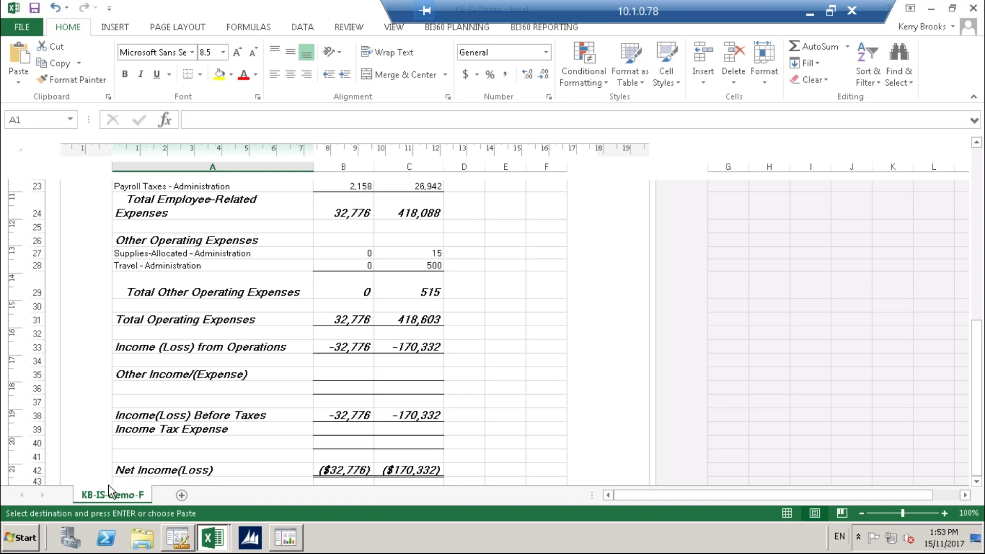
Step: Add a blank worksheet to the exported workbook and switch between it and the KB-IS-Demo-F sheet
{"action": "left_click", "coordinate": [181, 495]}
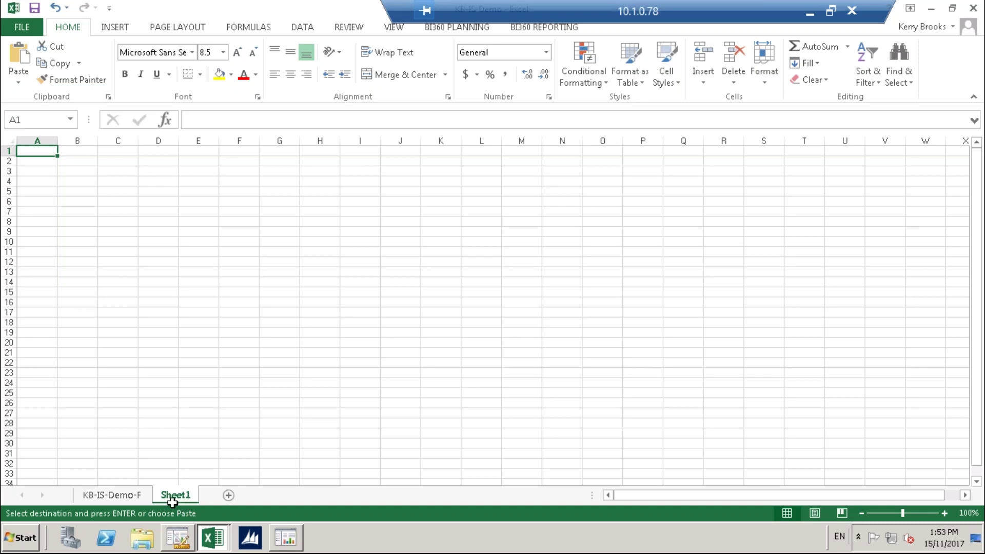
{"action": "left_click", "coordinate": [108, 495]}
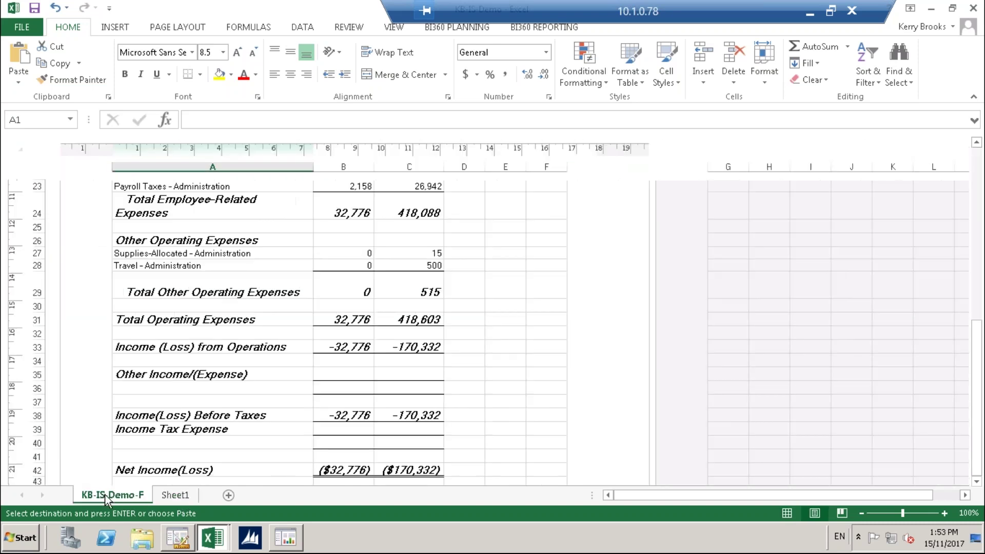
{"action": "left_click", "coordinate": [184, 496]}
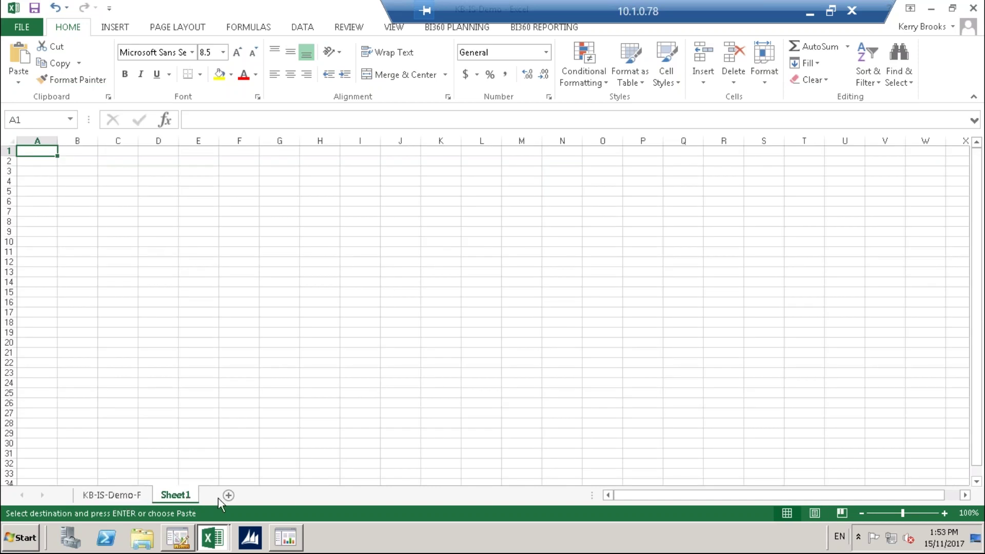
Step: Close the exported KB-IS-Demo workbook and Book2 without saving their changes
{"action": "left_click", "coordinate": [974, 12]}
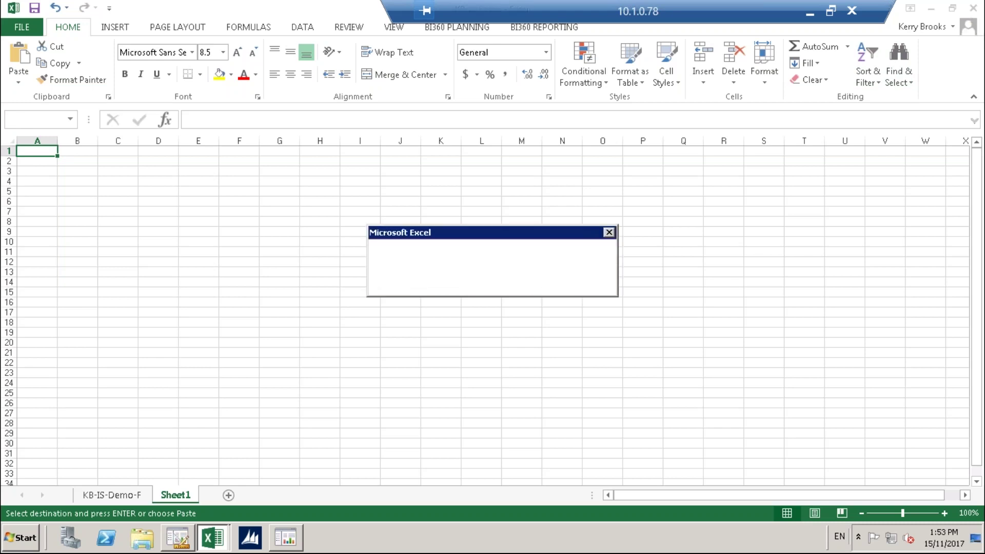
{"action": "left_click", "coordinate": [487, 282]}
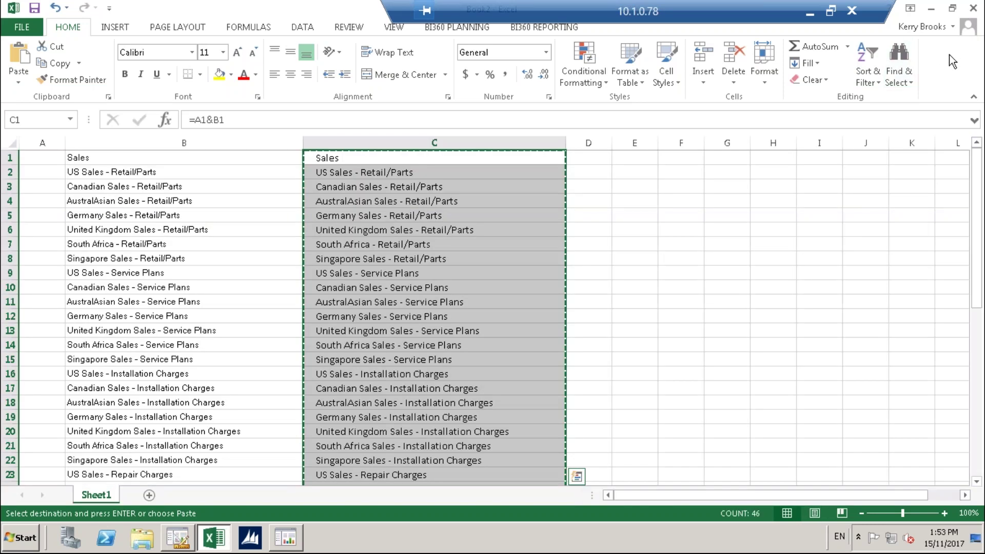
{"action": "left_click", "coordinate": [973, 9]}
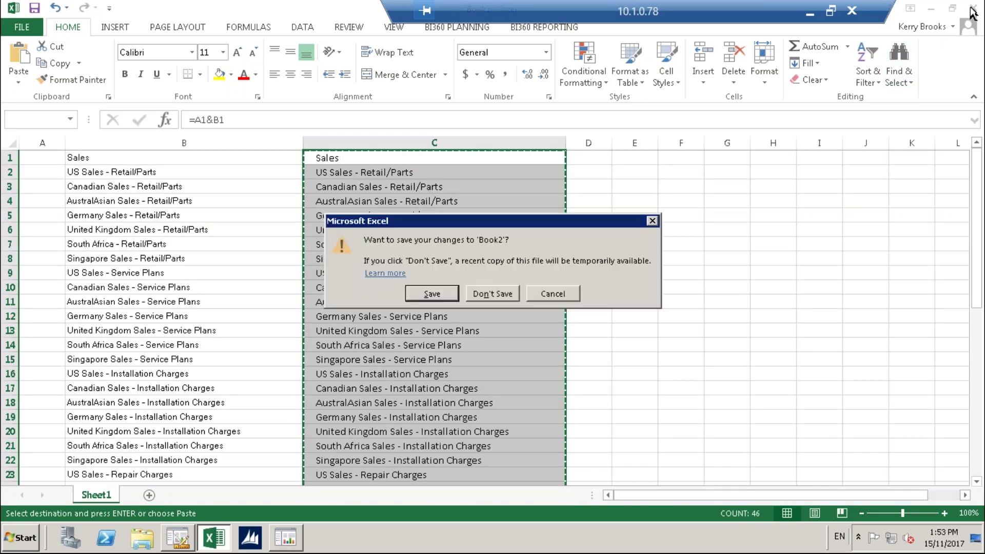
{"action": "left_click", "coordinate": [496, 297]}
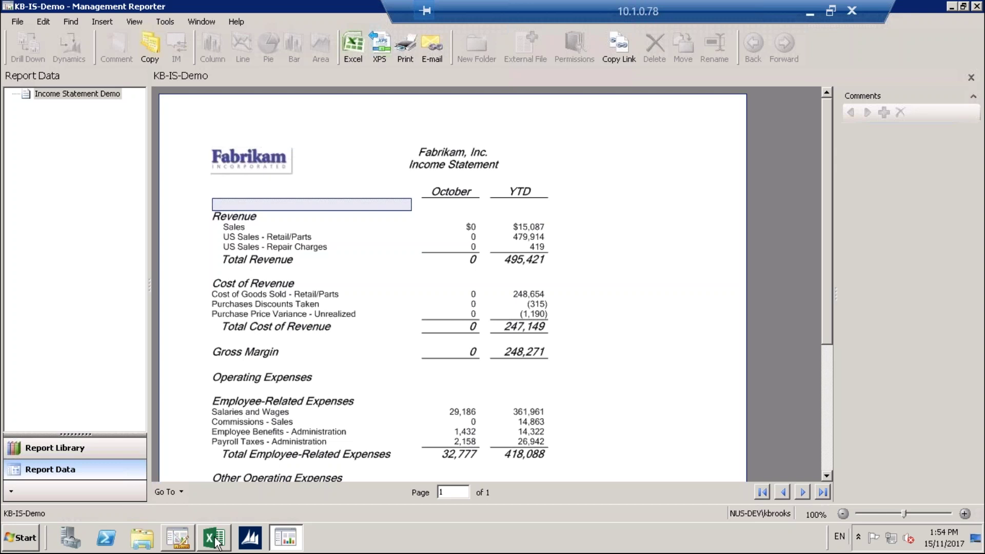
Step: Close the report viewer and review the headers, footers and settings of the KB-IS-Demo report definition
{"action": "left_click", "coordinate": [977, 7]}
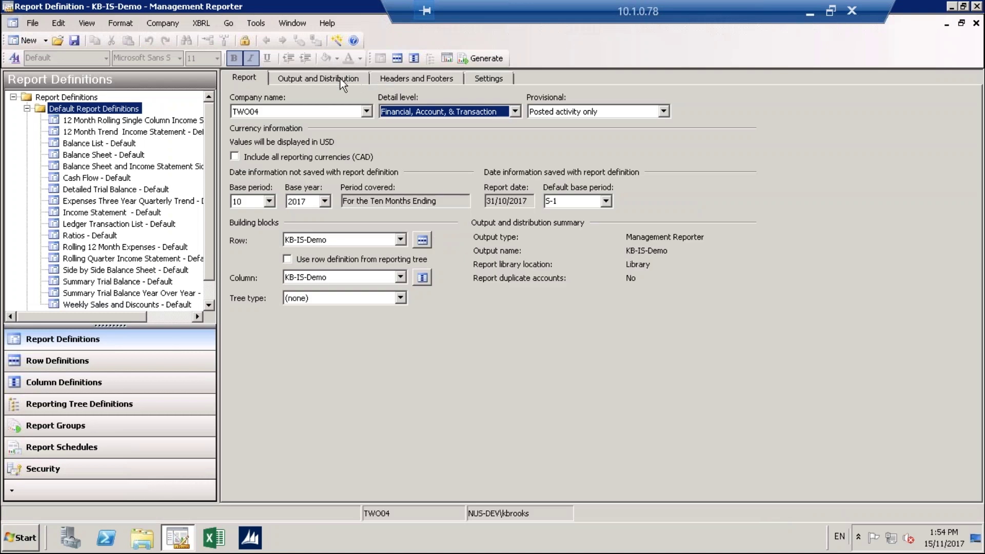
{"action": "left_click", "coordinate": [405, 78]}
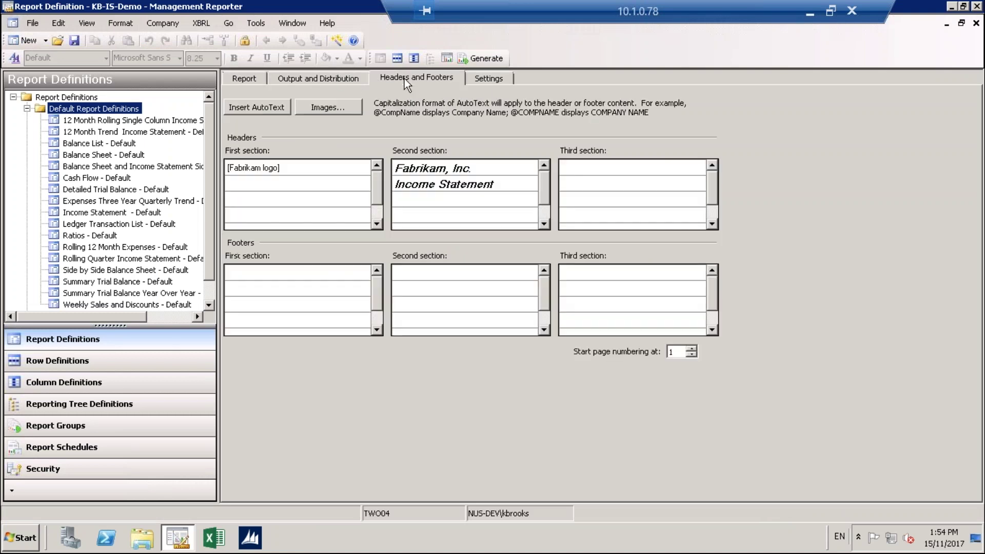
{"action": "left_click", "coordinate": [486, 80]}
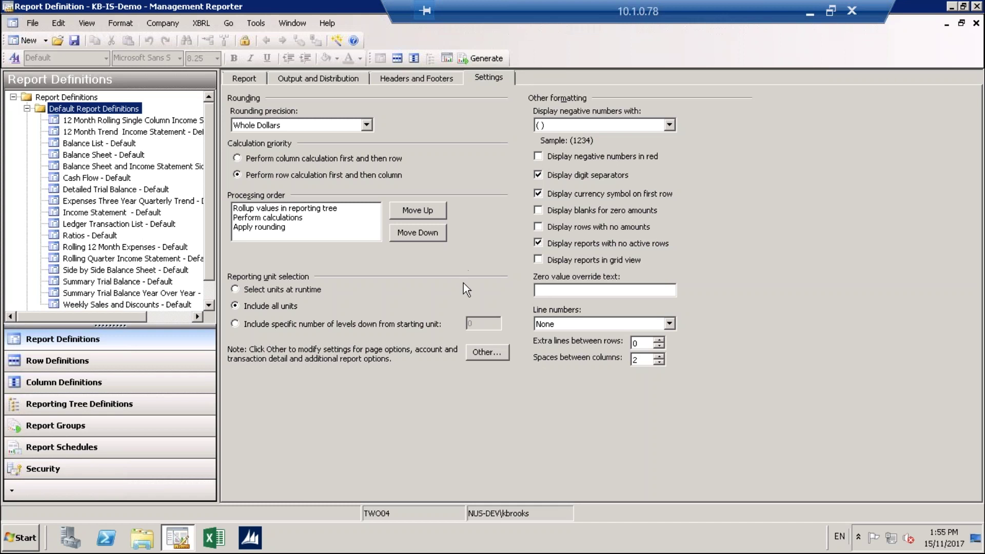
{"action": "left_click", "coordinate": [808, 16]}
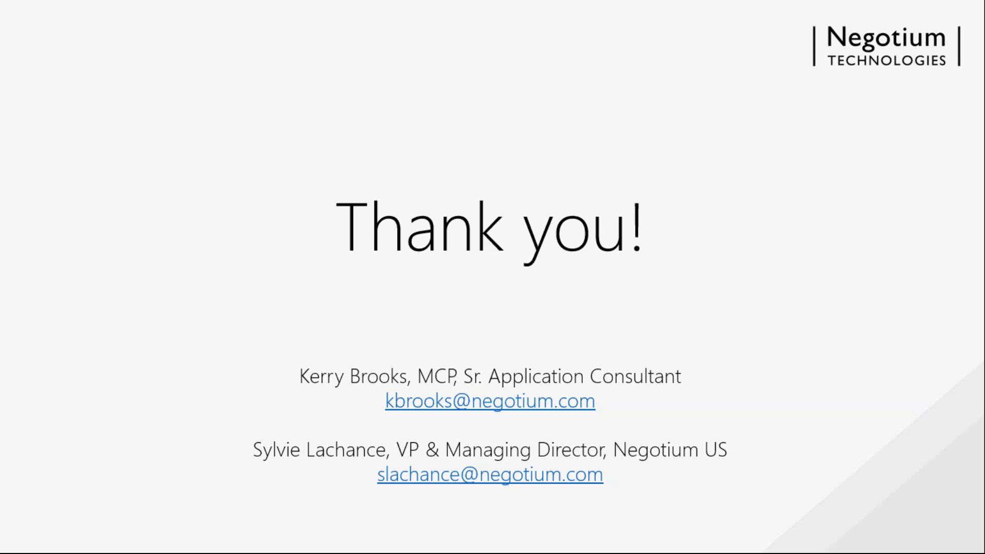
{"action": "key", "text": "alt+Tab"}
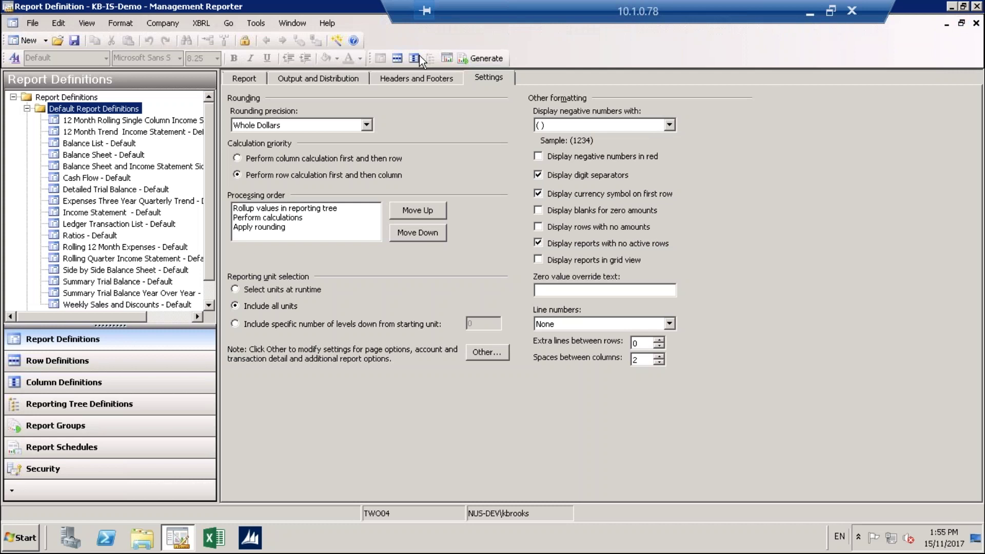
Step: Open the Management Reporter help, expand its main contents topic, and close the help window
{"action": "left_click", "coordinate": [328, 24]}
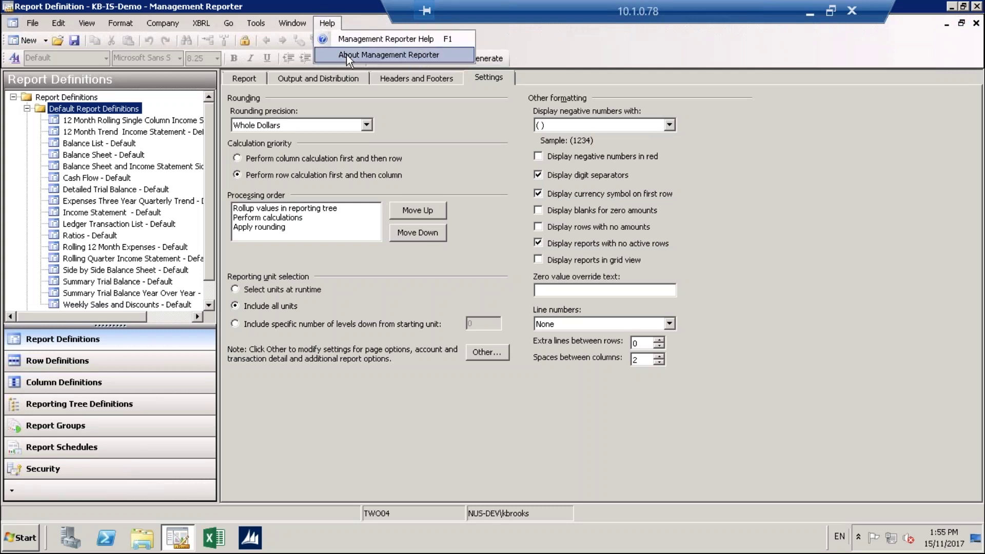
{"action": "left_click", "coordinate": [348, 40]}
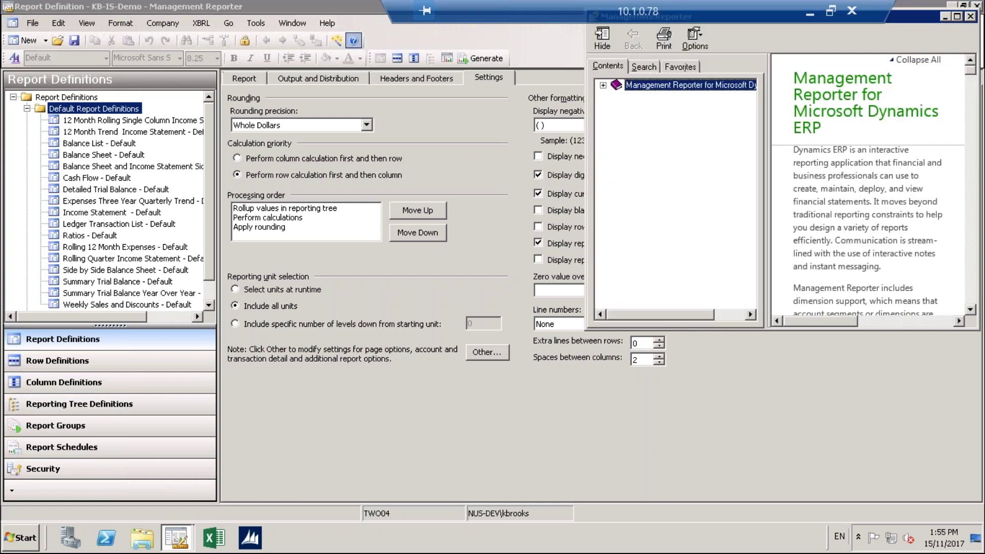
{"action": "left_click", "coordinate": [603, 86]}
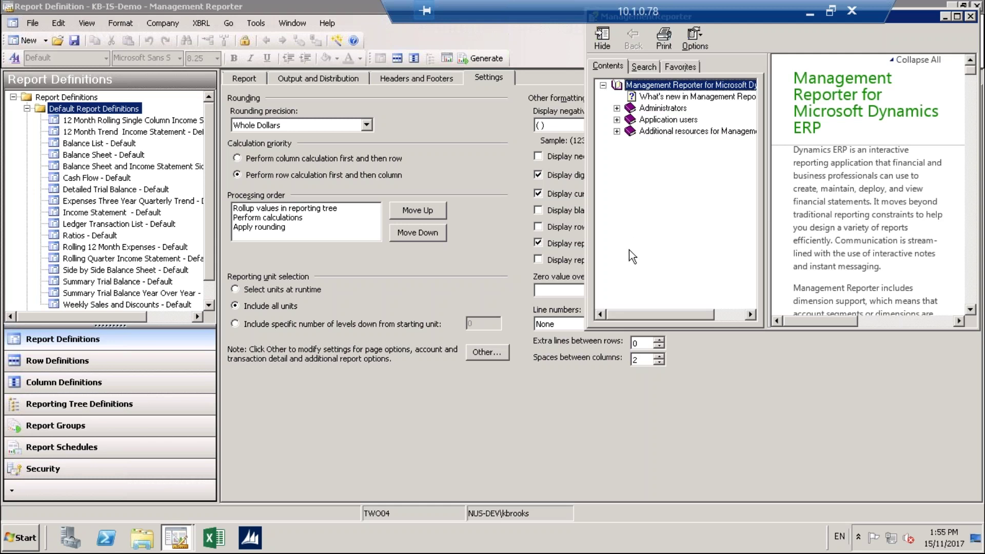
{"action": "left_click", "coordinate": [970, 17]}
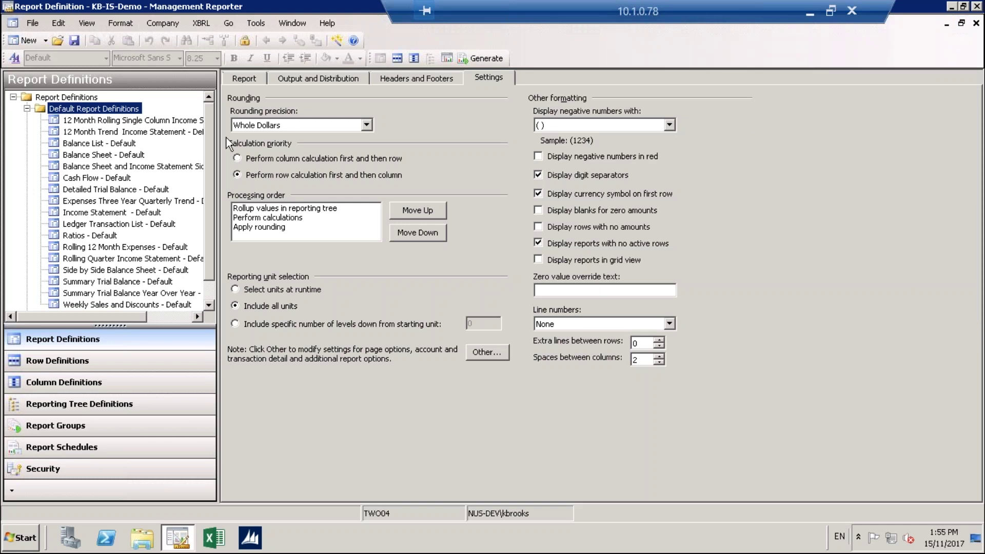
Step: Check the rounding precision options without changing them, and consult the help from that field before closing it
{"action": "left_click", "coordinate": [306, 125]}
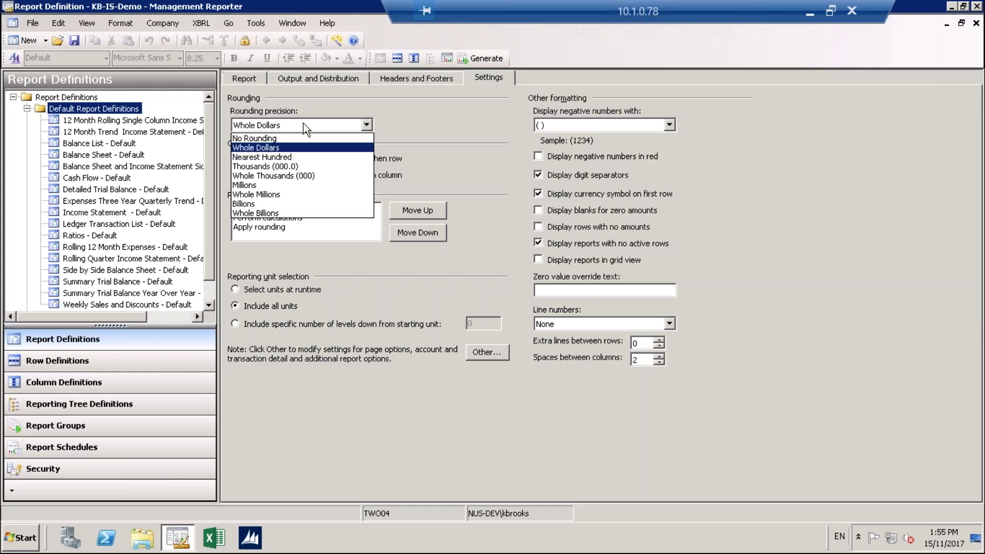
{"action": "left_click", "coordinate": [303, 124]}
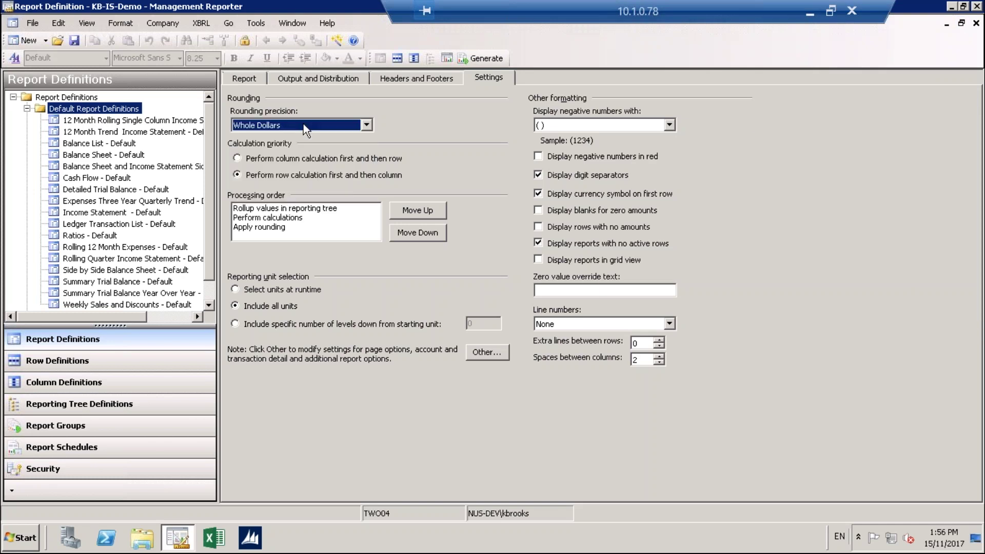
{"action": "key", "text": "F1"}
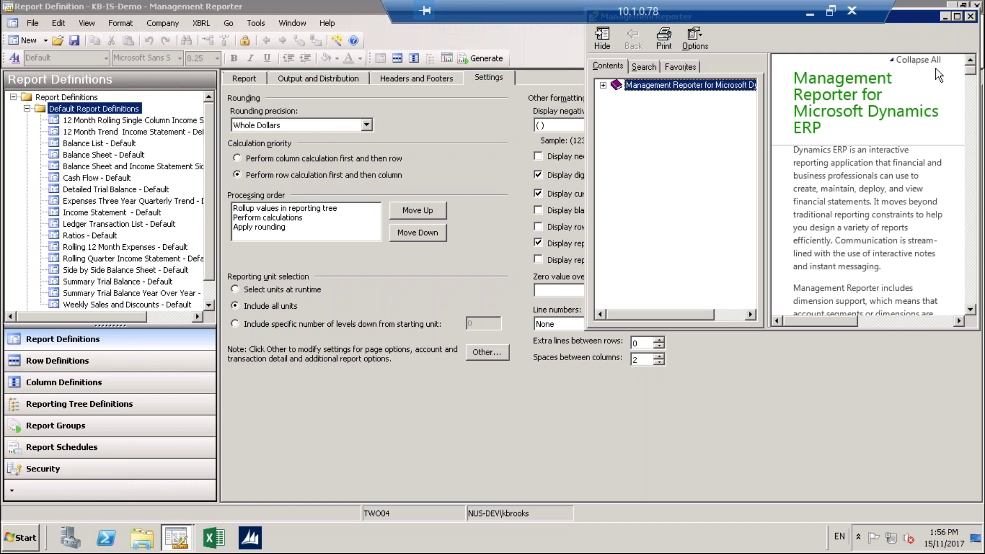
{"action": "left_click", "coordinate": [971, 17]}
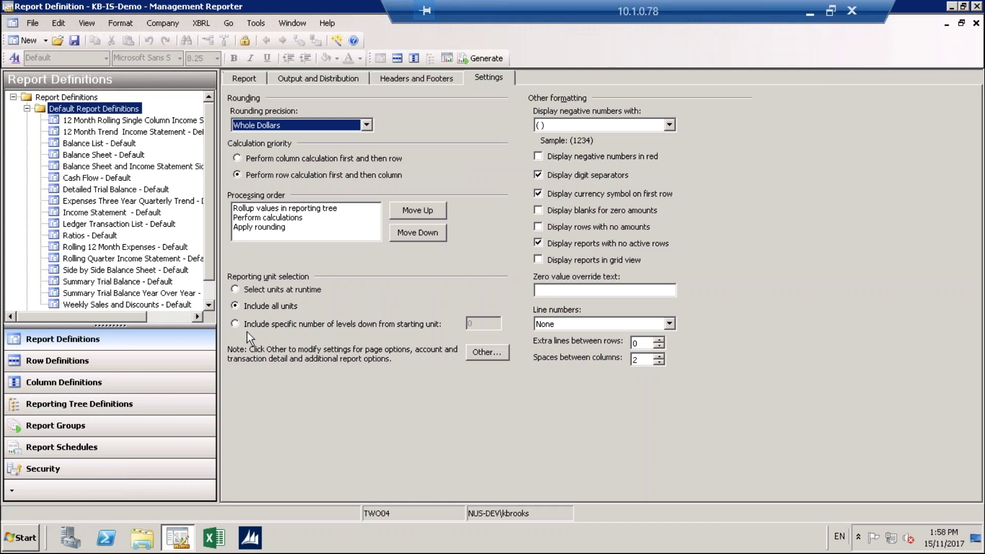
Step: Minimize the remote desktop session to return to the closing presentation slide
{"action": "left_click", "coordinate": [811, 15]}
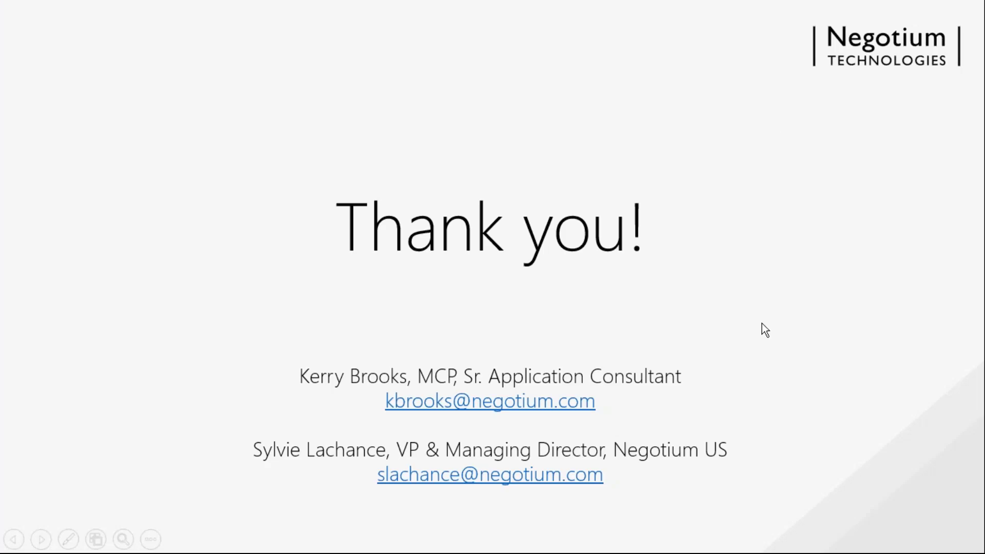